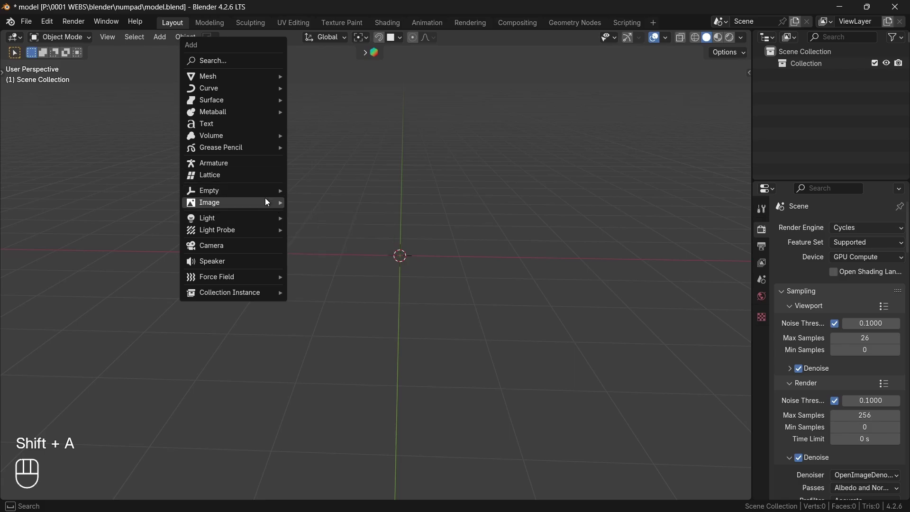
- Add the image Orange Archives - leManoosh.jpg from the refference folder to the scene as a reference
{"action": "mouse_move", "coordinate": [268, 204]}
{"action": "left_click", "coordinate": [316, 203]}
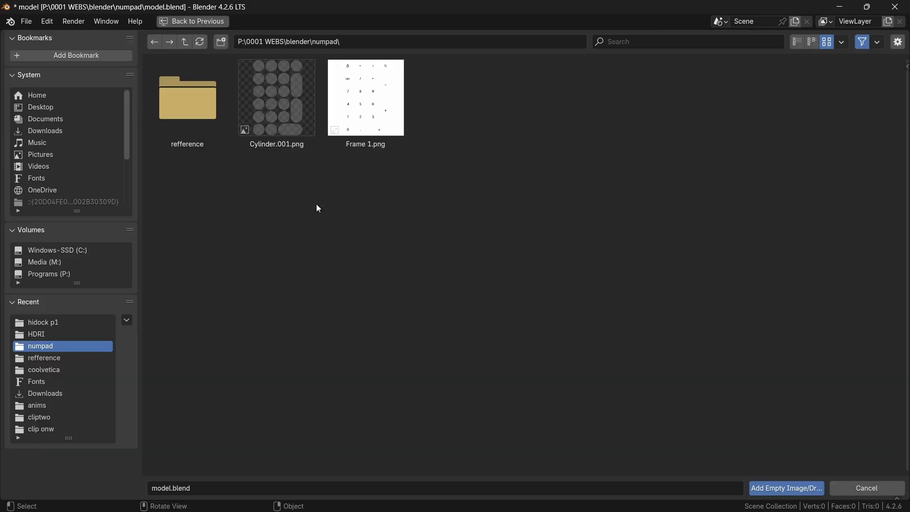
{"action": "left_click", "coordinate": [187, 146]}
{"action": "double_click", "coordinate": [186, 146]}
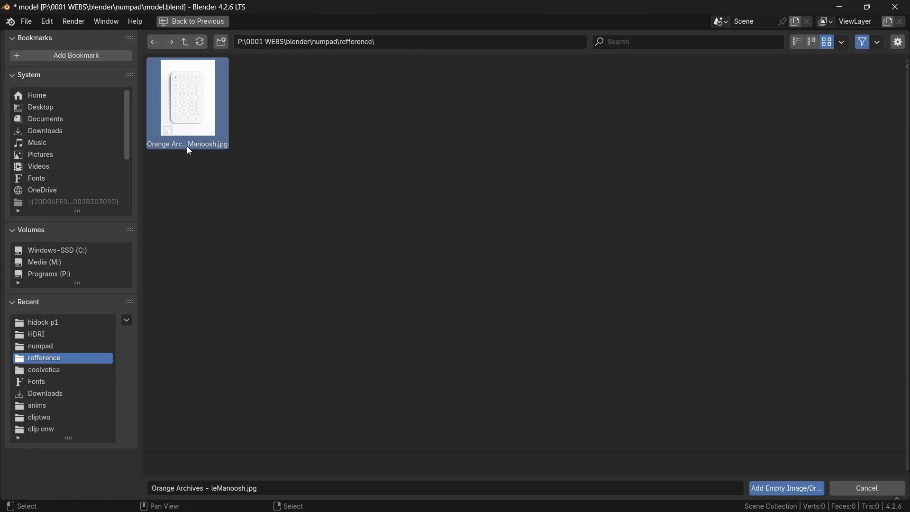
- Clear the reference image's rotation, rotate it 90° about X so it faces the front view, and save the file
{"action": "key", "text": "KP_1"}
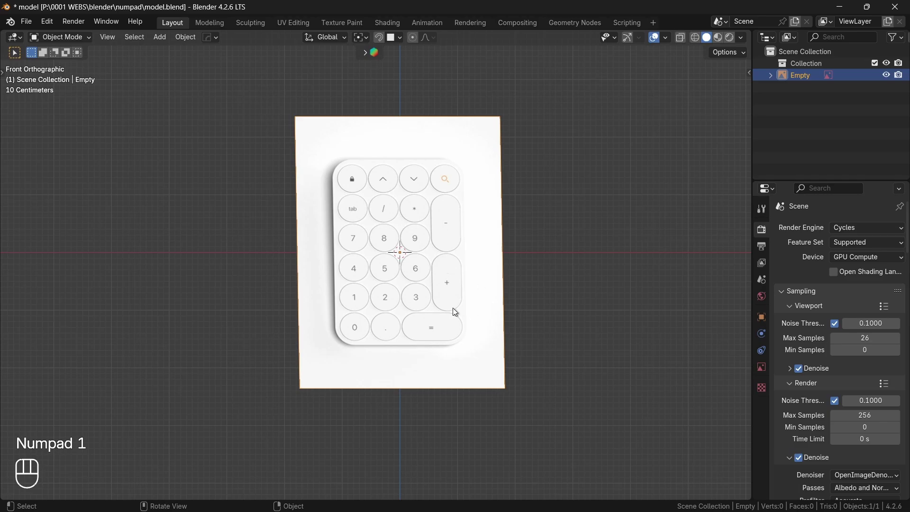
{"action": "key", "text": "alt+r"}
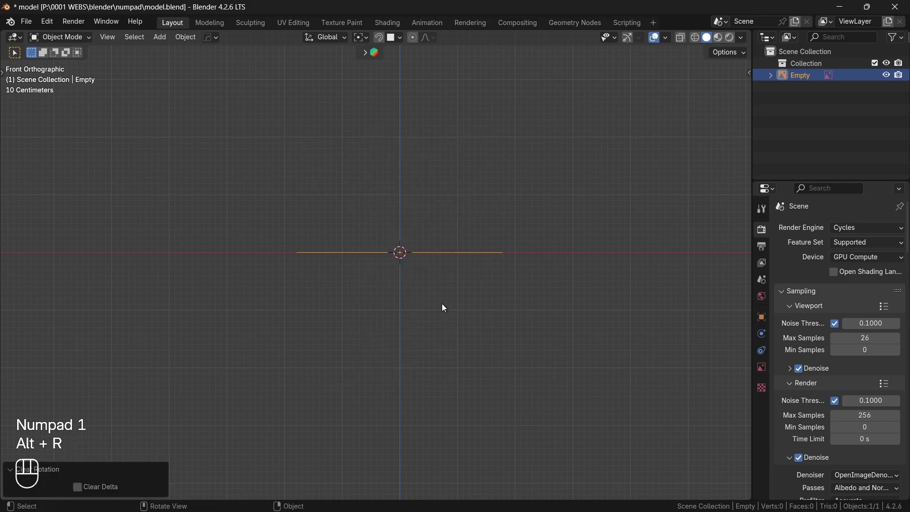
{"action": "key", "text": "r"}
{"action": "key", "text": "x"}
{"action": "key", "text": "KP_9"}
{"action": "key", "text": "KP_0"}
{"action": "key", "text": "KP_Enter"}
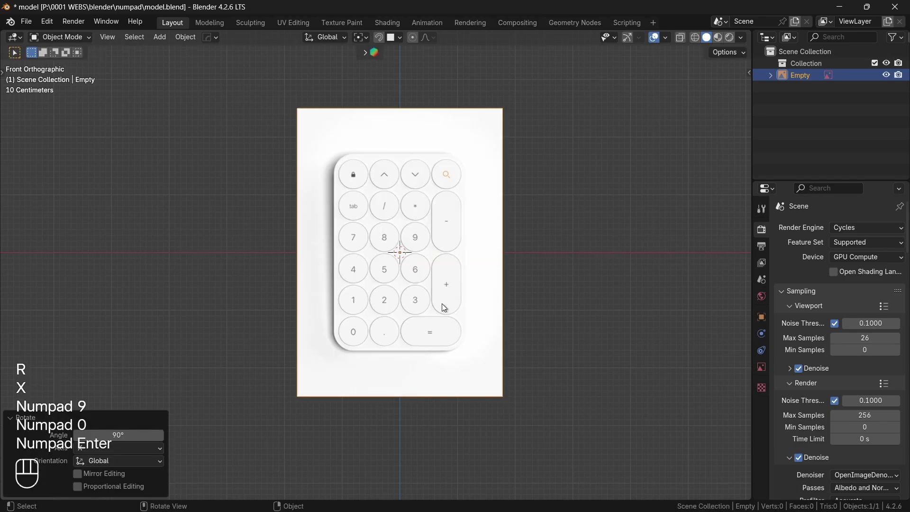
{"action": "key", "text": "ctrl+s"}
- Move the reference image back about 6.16 m along the Y axis
{"action": "middle_click_drag", "start_coordinate": [441, 303], "coordinate": [426, 308]}
{"action": "key", "text": "g"}
{"action": "key", "text": "y"}
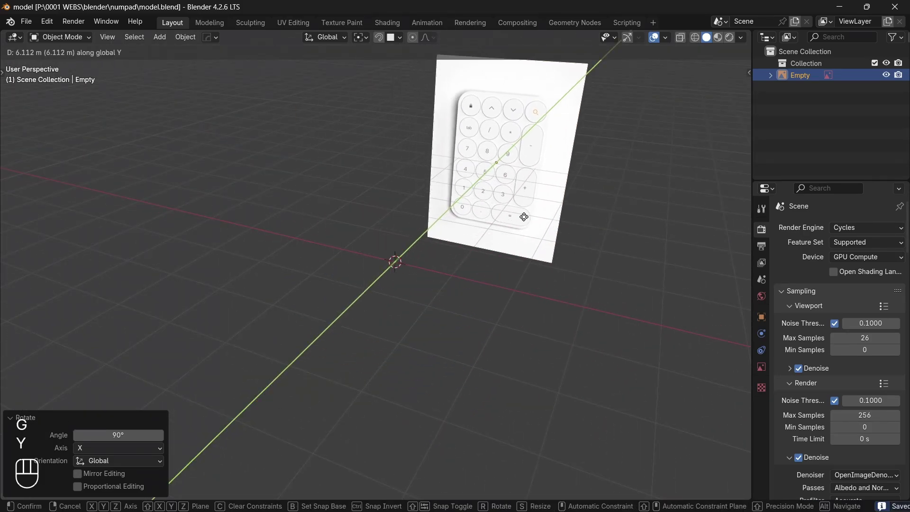
{"action": "left_click", "coordinate": [524, 216]}
- Add a cube mesh and scale it uniformly by about 1.129 to roughly match the numpad's width in the front view
{"action": "key", "text": "KP_1"}
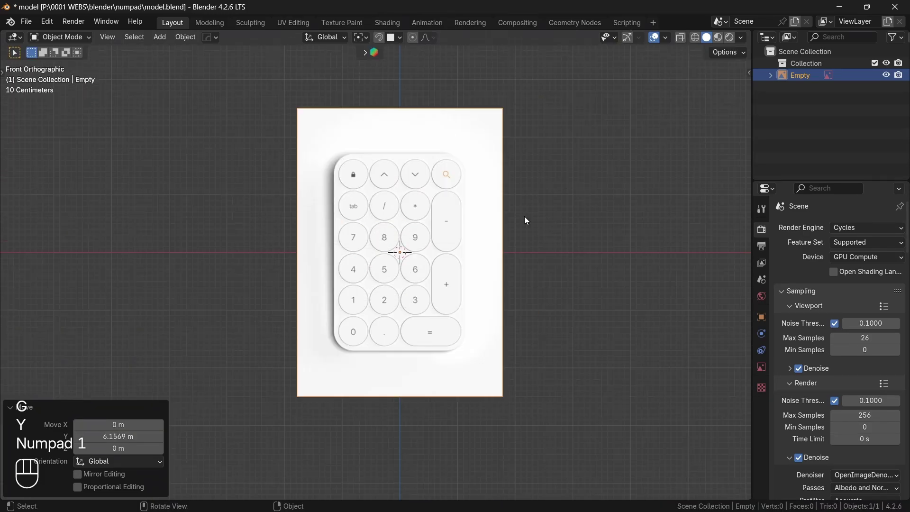
{"action": "key", "text": "shift+a"}
{"action": "mouse_move", "coordinate": [495, 95]}
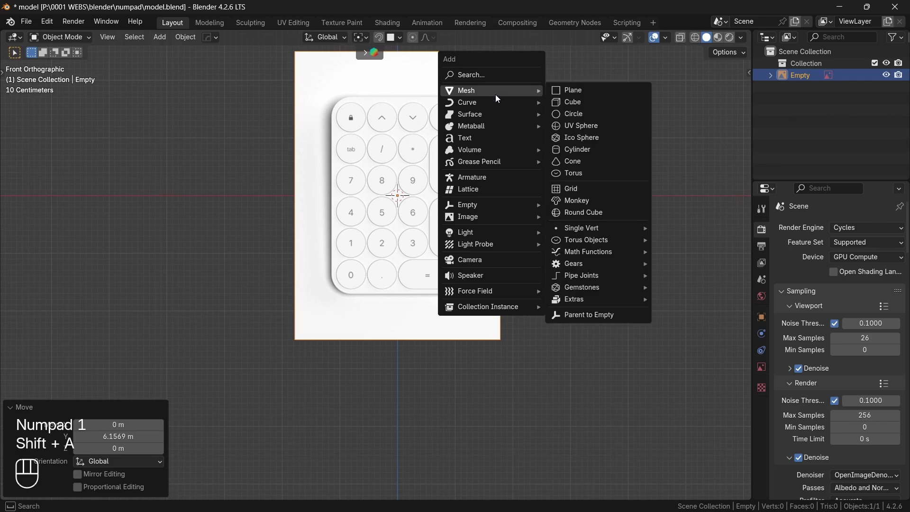
{"action": "left_click", "coordinate": [574, 101]}
{"action": "key", "text": "s"}
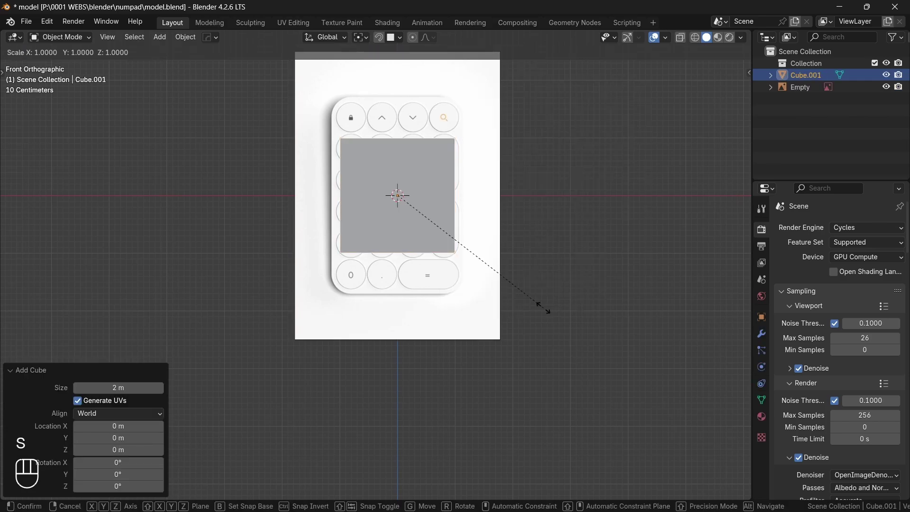
{"action": "left_click", "coordinate": [577, 323]}
- With X-ray on, move the cube's left face about 0.016 m outward along X to the numpad's left edge
{"action": "scroll", "coordinate": [577, 323], "scroll_direction": "up", "scroll_amount": 4, "text": "ctrl"}
{"action": "scroll", "coordinate": [576, 323], "scroll_direction": "up", "scroll_amount": 1}
{"action": "scroll", "coordinate": [577, 324], "scroll_direction": "up", "scroll_amount": 4, "text": "shift"}
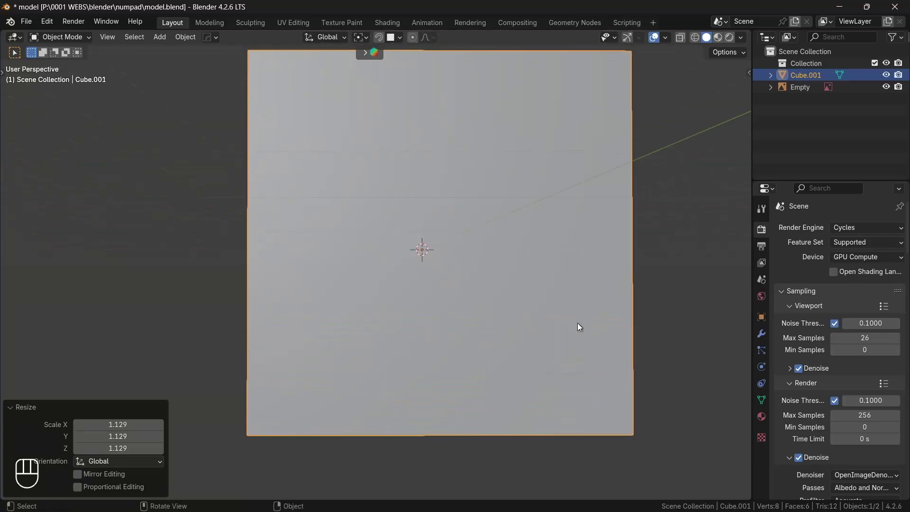
{"action": "key", "text": "KP_1"}
{"action": "scroll", "coordinate": [577, 324], "scroll_direction": "up", "scroll_amount": 4, "text": "shift"}
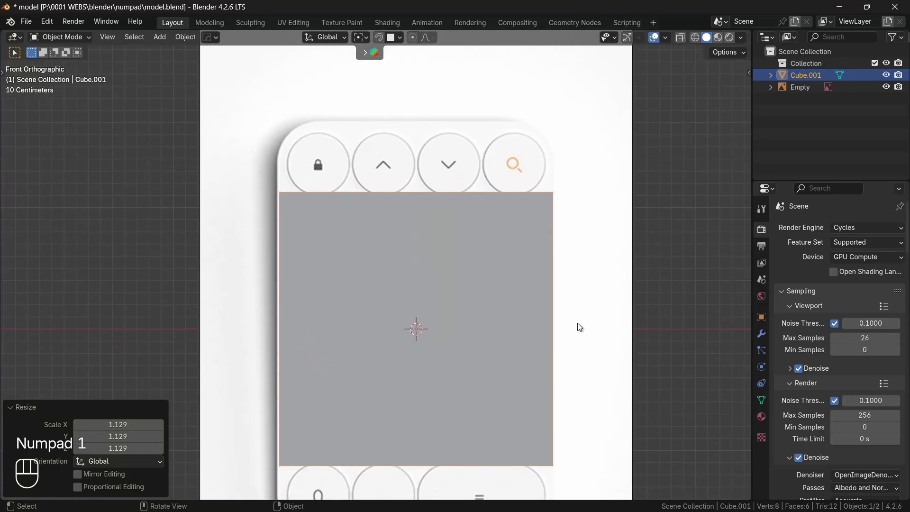
{"action": "key", "text": "Tab"}
{"action": "key", "text": "alt+z"}
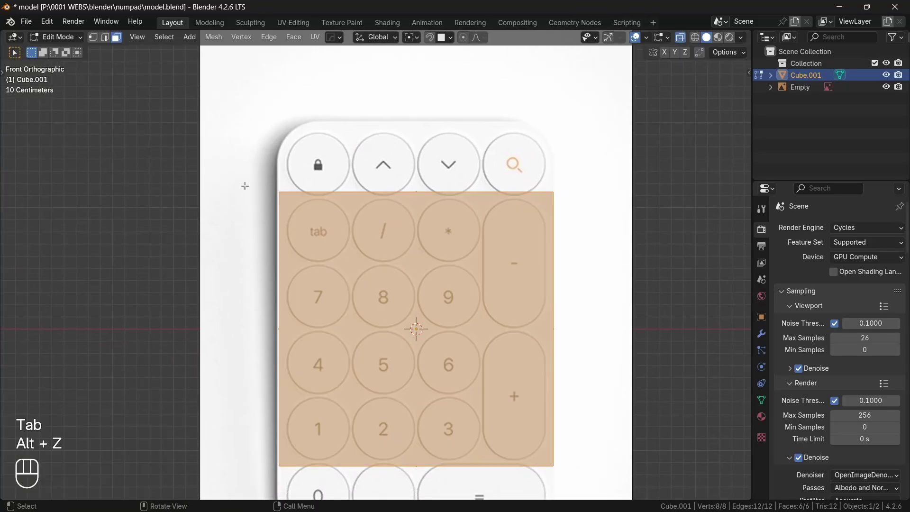
{"action": "left_click", "coordinate": [360, 459]}
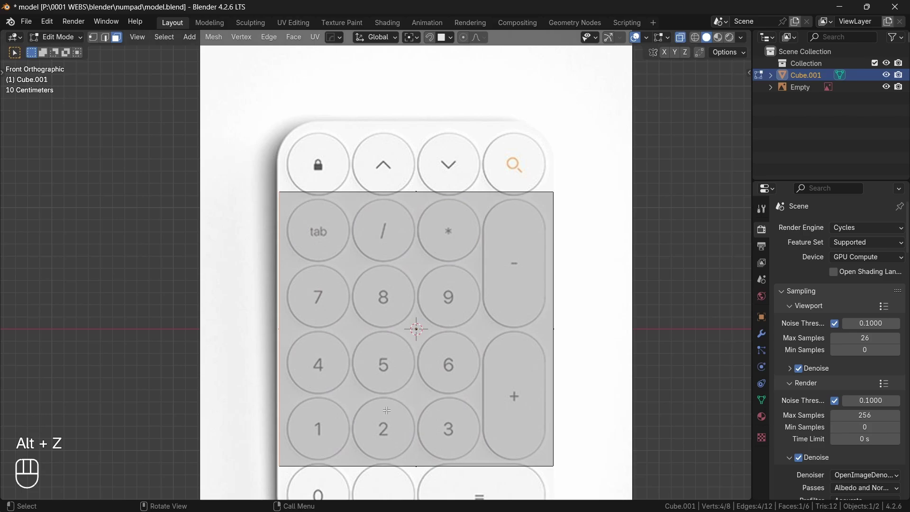
{"action": "key", "text": "g"}
{"action": "key", "text": "x"}
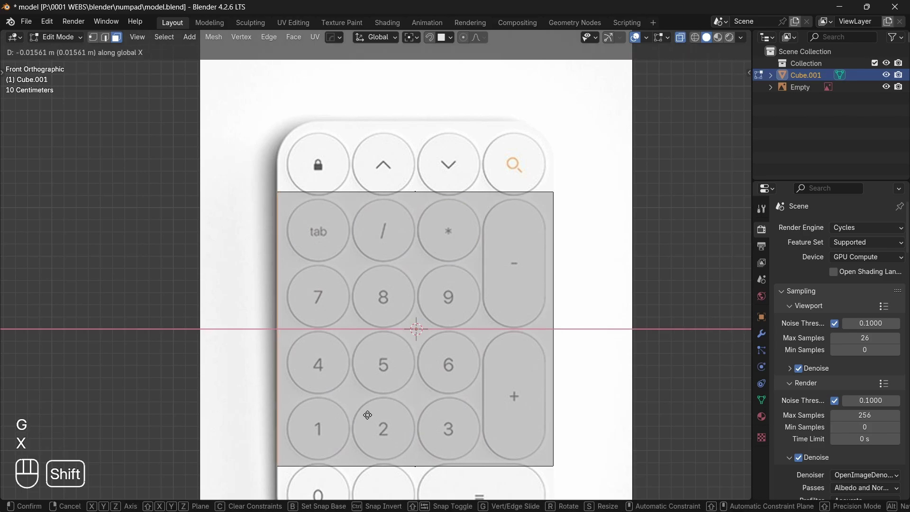
{"action": "left_click", "coordinate": [367, 415]}
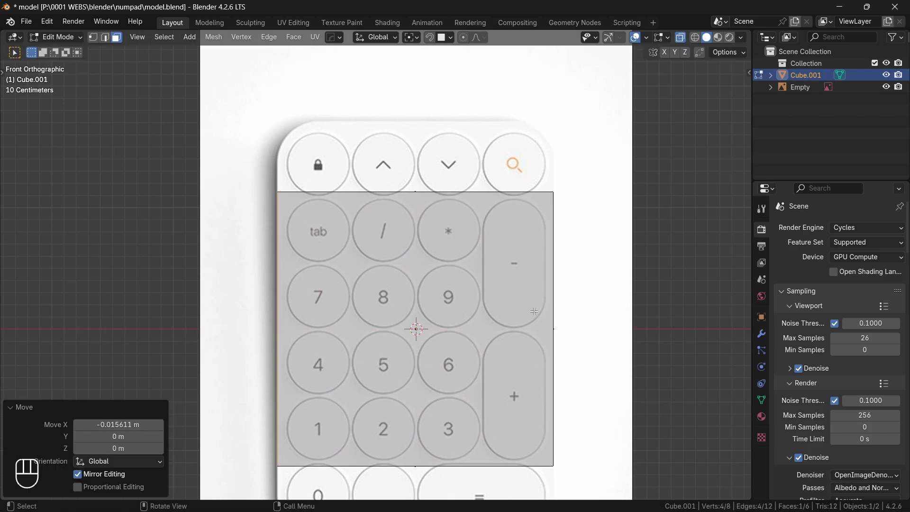
- Move the cube's bottom face down about 0.576 m along Z to the numpad's lower edge
{"action": "middle_click_drag", "start_coordinate": [533, 311], "coordinate": [521, 166], "text": "shift"}
{"action": "left_click_drag", "start_coordinate": [586, 365], "coordinate": [230, 297]}
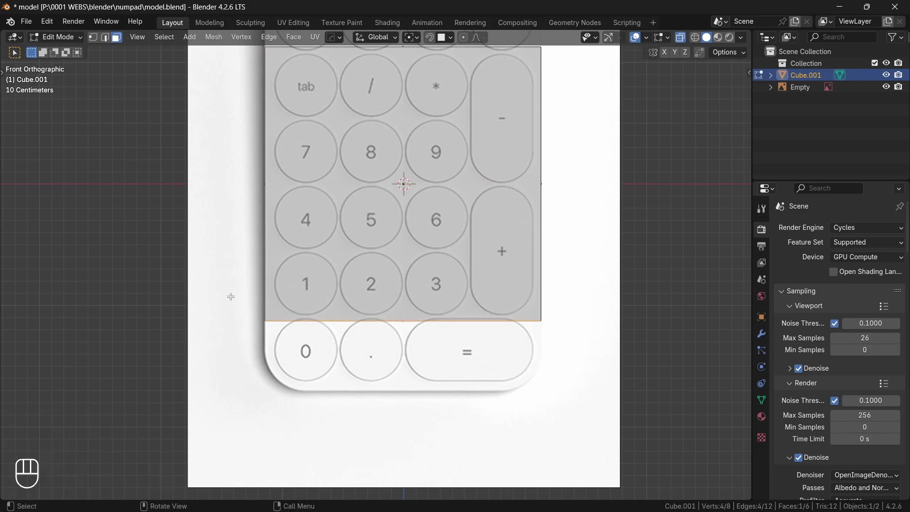
{"action": "key", "text": "g"}
{"action": "key", "text": "z"}
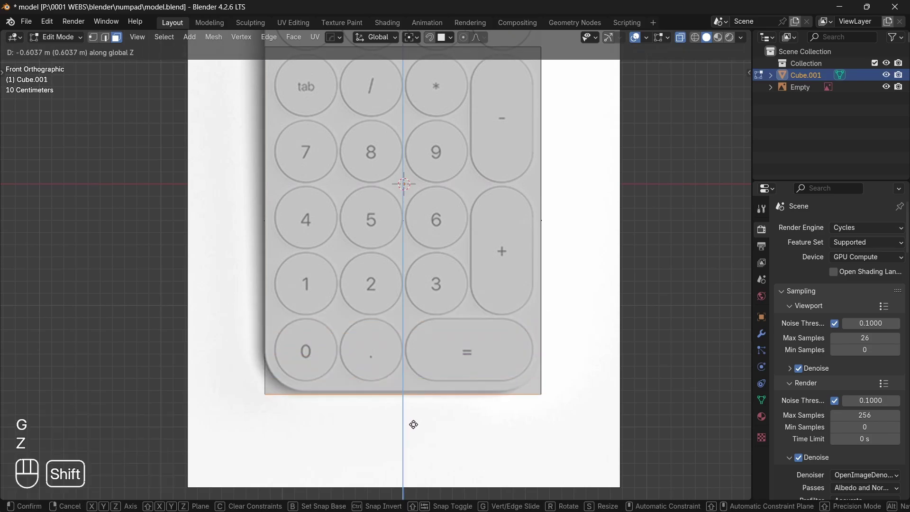
{"action": "left_click", "coordinate": [433, 392]}
- Move the cube's top face up about 0.586 m along Z to the numpad's upper edge
{"action": "scroll", "coordinate": [433, 391], "scroll_direction": "up", "scroll_amount": 5, "text": "shift"}
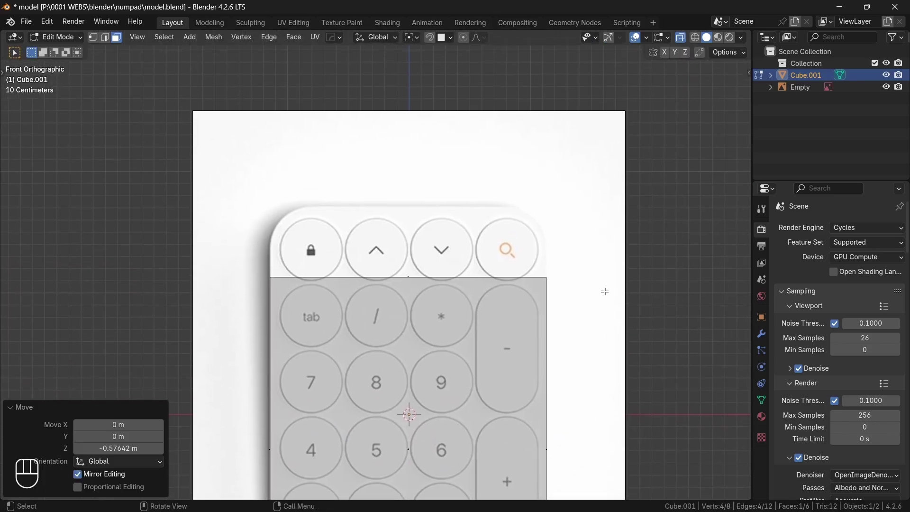
{"action": "left_click_drag", "start_coordinate": [604, 291], "coordinate": [287, 247]}
{"action": "key", "text": "g"}
{"action": "key", "text": "z"}
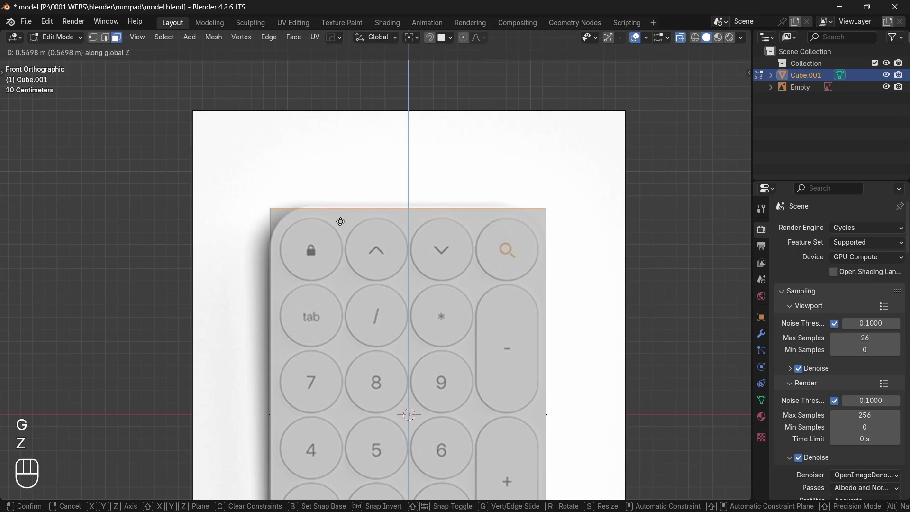
{"action": "key", "text": "shift"}
{"action": "left_click", "coordinate": [311, 142]}
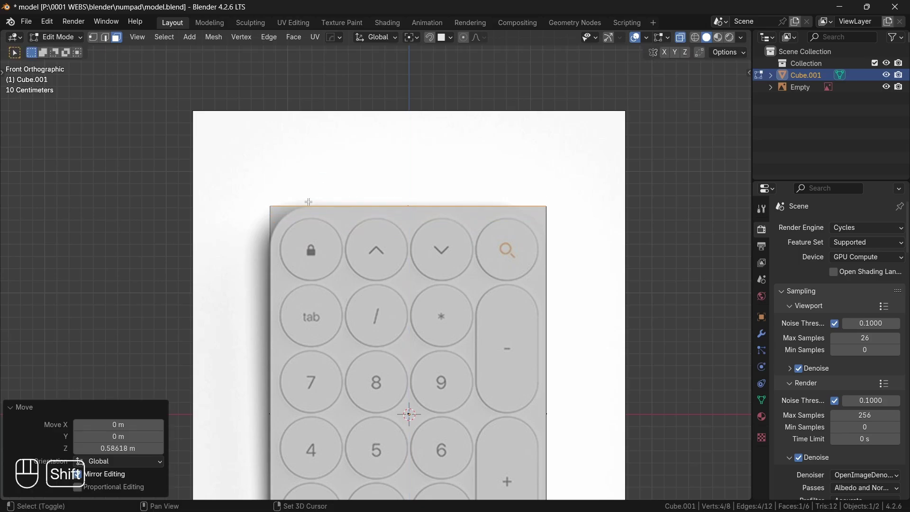
- Fine-tune the cube's left face by about 0.0007 m along X to align with the numpad's edge
{"action": "scroll", "coordinate": [304, 199], "scroll_direction": "down", "scroll_amount": 4, "text": "shift"}
{"action": "scroll", "coordinate": [256, 79], "scroll_direction": "down", "scroll_amount": 2}
{"action": "left_click_drag", "start_coordinate": [282, 91], "coordinate": [321, 264]}
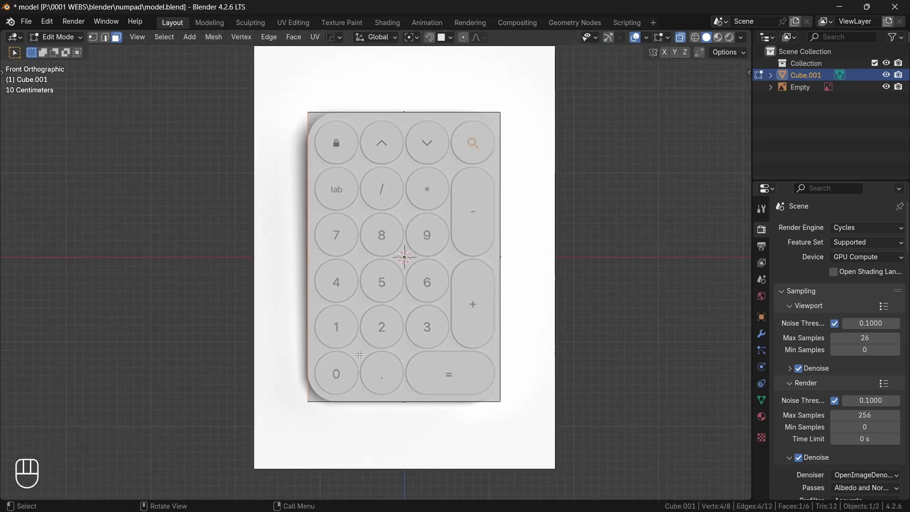
{"action": "scroll", "coordinate": [321, 264], "scroll_direction": "up", "scroll_amount": 5}
{"action": "middle_click_drag", "start_coordinate": [316, 457], "coordinate": [359, 355], "text": "shift"}
{"action": "key", "text": "g"}
{"action": "key", "text": "x"}
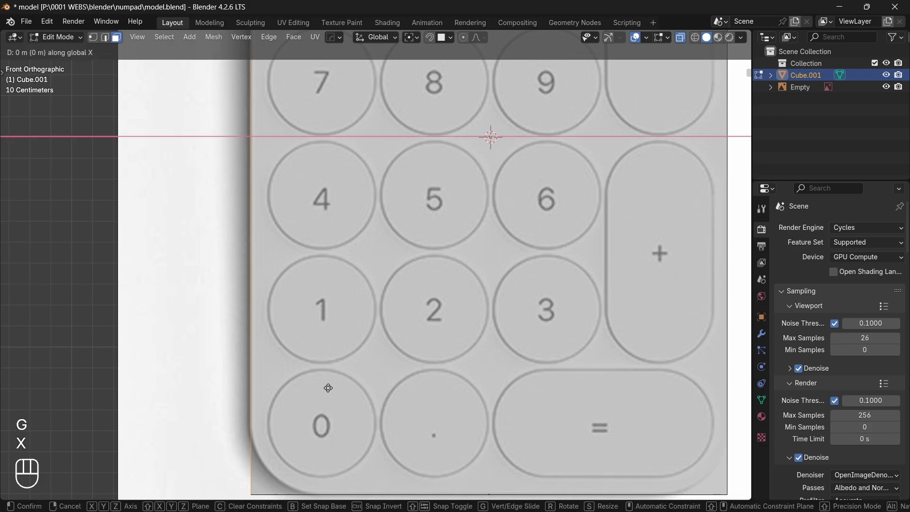
{"action": "key", "text": "shift"}
{"action": "left_click", "coordinate": [320, 402]}
{"action": "scroll", "coordinate": [426, 360], "scroll_direction": "down", "scroll_amount": 4}
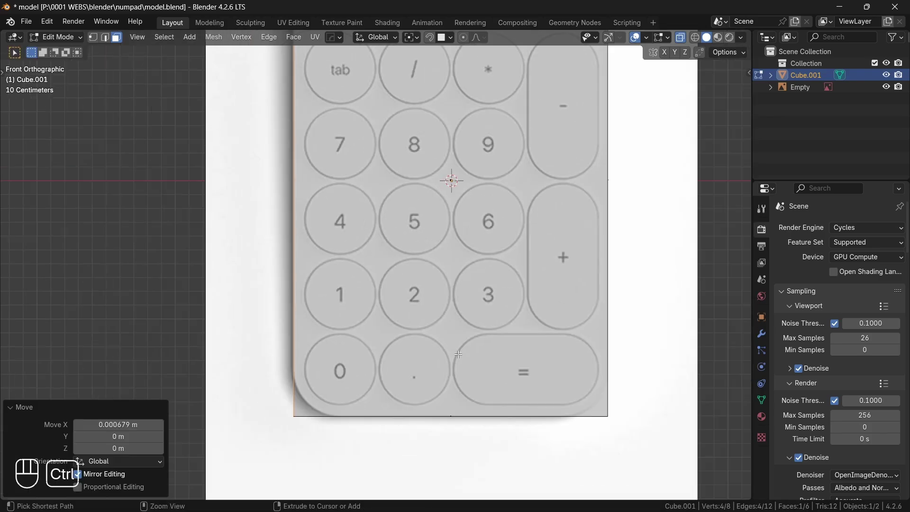
- Apply all transforms to the cube in Object Mode and set its origin to geometry
{"action": "key", "text": "Tab"}
{"action": "key", "text": "q"}
{"action": "mouse_move", "coordinate": [455, 464]}
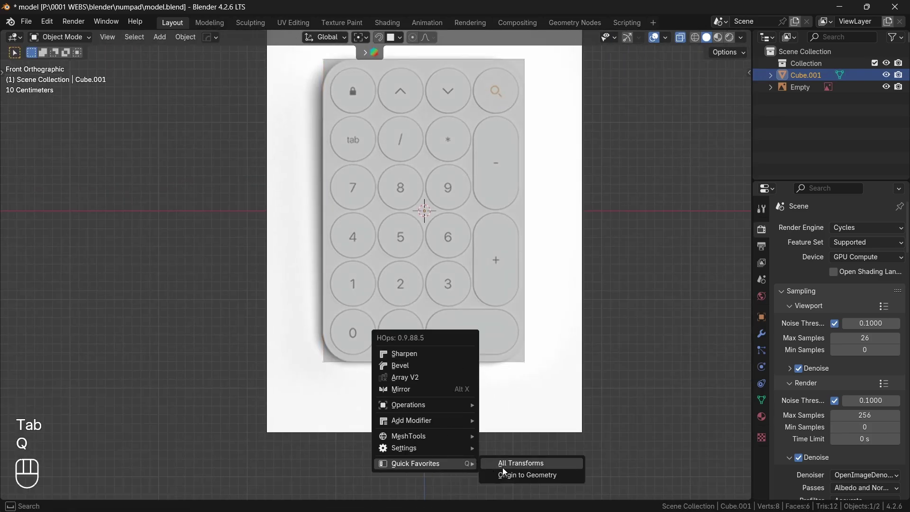
{"action": "left_click", "coordinate": [502, 463]}
{"action": "key", "text": "q"}
{"action": "mouse_move", "coordinate": [472, 303]}
{"action": "left_click", "coordinate": [504, 313]}
- Flatten the cube into a thin plate by scaling it to about 0.041 along Y, and save the file
{"action": "middle_click_drag", "start_coordinate": [505, 314], "coordinate": [506, 315]}
{"action": "key", "text": "s"}
{"action": "key", "text": "y"}
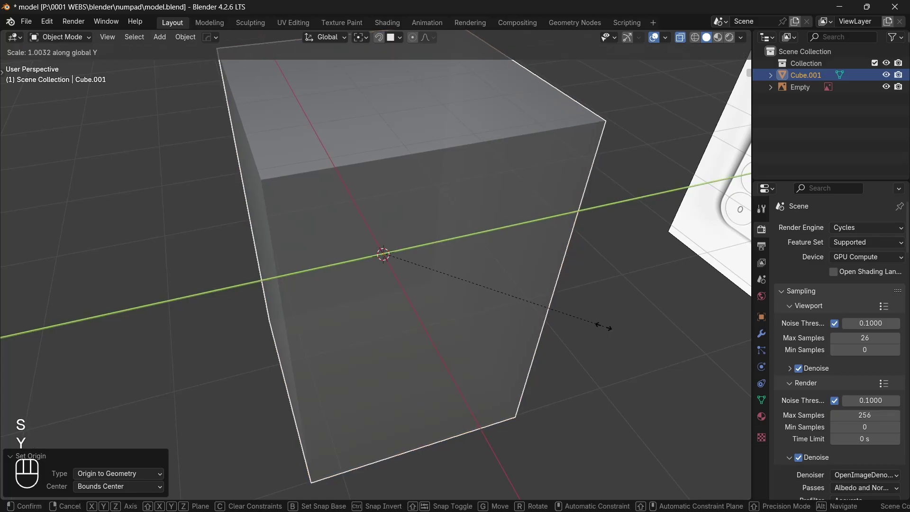
{"action": "left_click", "coordinate": [391, 257]}
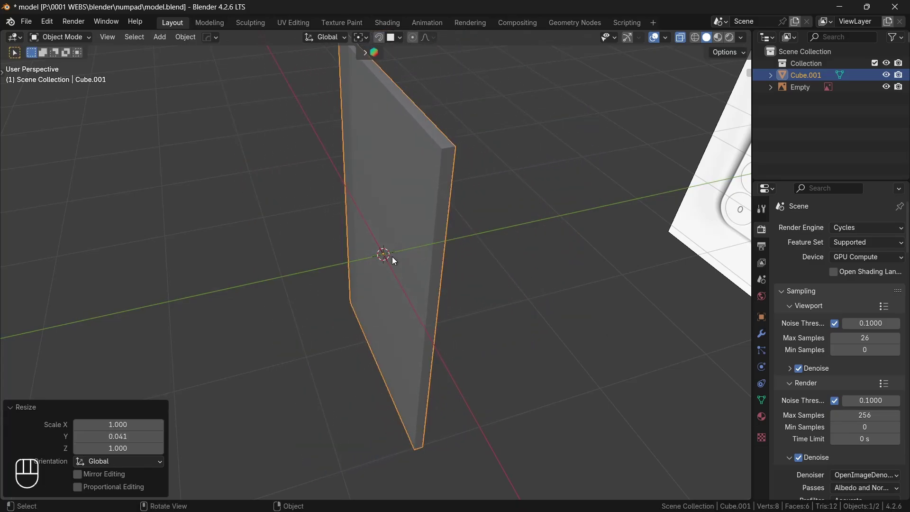
{"action": "key", "text": "ctrl+s"}
- Duplicate the plate and place the copy about 0.66 m behind it along Y
{"action": "key", "text": "shift+d"}
{"action": "key", "text": "y"}
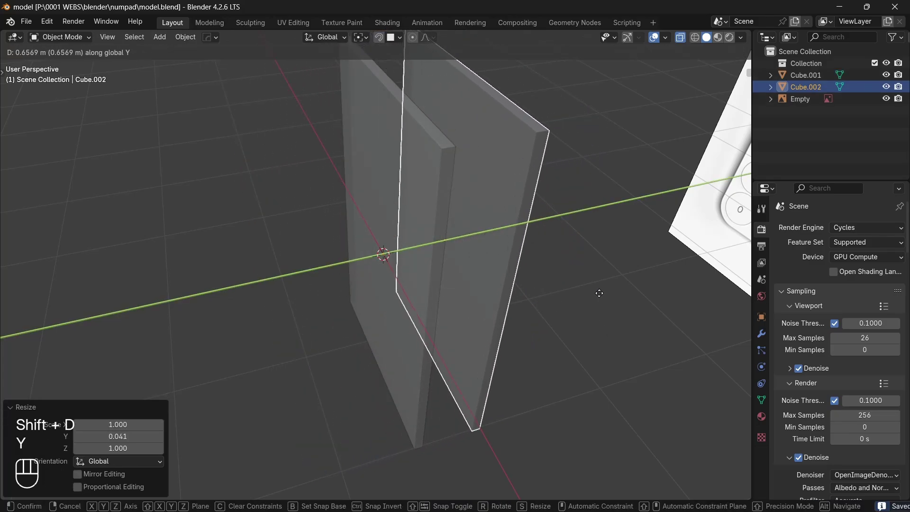
{"action": "left_click", "coordinate": [599, 293]}
- Bevel the front plate's four corner edges by about 0.342 m with 8 segments to match the reference's rounded corners
{"action": "key", "text": "KP_1"}
{"action": "key", "text": "alt+z"}
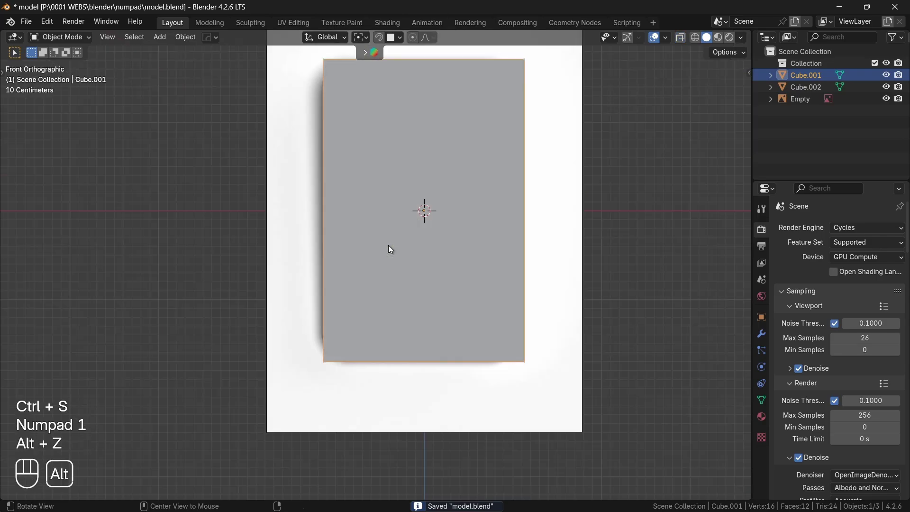
{"action": "left_click", "coordinate": [388, 245]}
{"action": "middle_click_drag", "start_coordinate": [388, 246], "coordinate": [388, 246]}
{"action": "scroll", "coordinate": [389, 245], "scroll_direction": "up", "scroll_amount": 2}
{"action": "key", "text": "Tab"}
{"action": "scroll", "coordinate": [389, 245], "scroll_direction": "up", "scroll_amount": 2}
{"action": "key", "text": "2"}
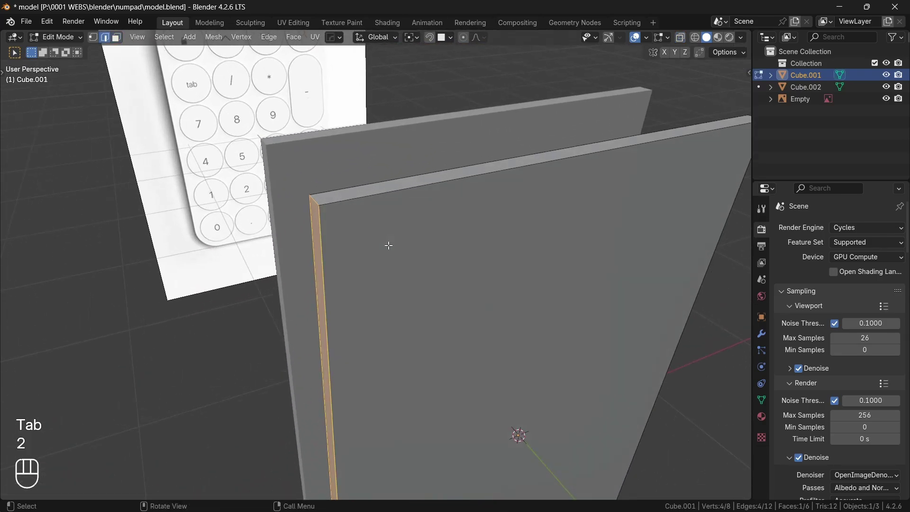
{"action": "left_click", "coordinate": [313, 200]}
{"action": "middle_click_drag", "start_coordinate": [313, 201], "coordinate": [495, 286]}
{"action": "left_click", "coordinate": [493, 281], "text": "shift"}
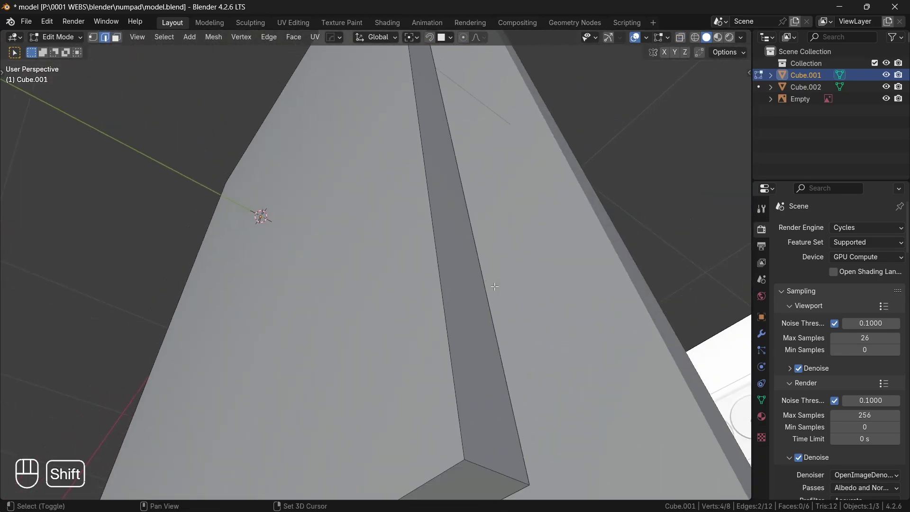
{"action": "middle_click_drag", "start_coordinate": [478, 449], "coordinate": [557, 410]}
{"action": "left_click", "coordinate": [557, 410], "text": "shift"}
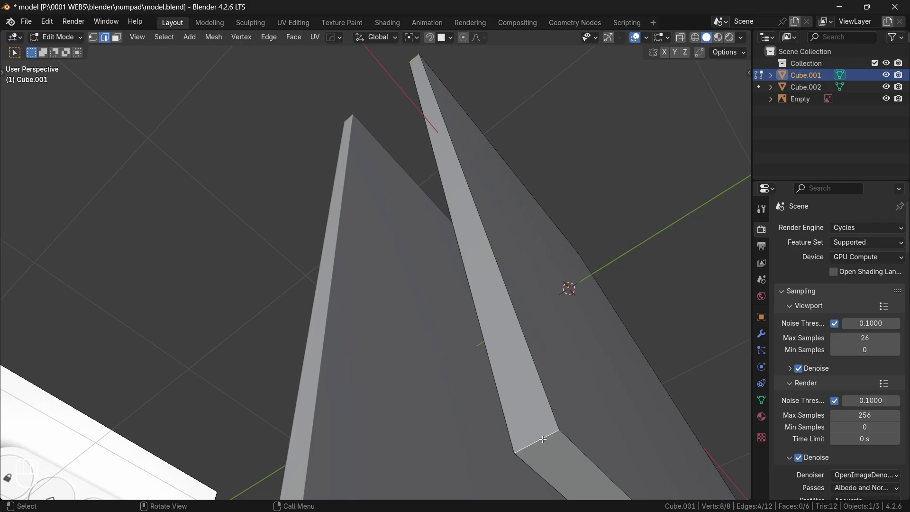
{"action": "key", "text": "KP_1"}
{"action": "key", "text": "alt+z"}
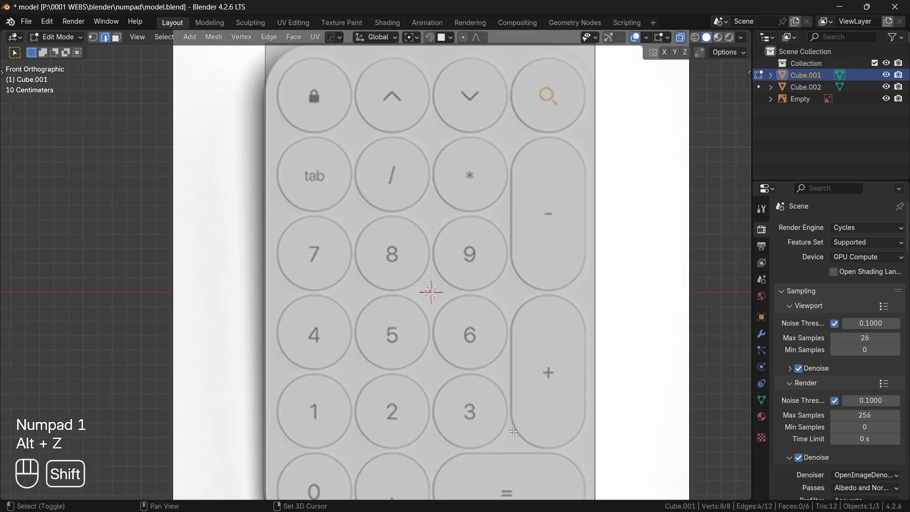
{"action": "scroll", "coordinate": [513, 432], "scroll_direction": "down", "scroll_amount": 3}
{"action": "scroll", "coordinate": [513, 431], "scroll_direction": "up", "scroll_amount": 3}
{"action": "scroll", "coordinate": [513, 431], "scroll_direction": "down", "scroll_amount": 2}
{"action": "key", "text": "ctrl+b"}
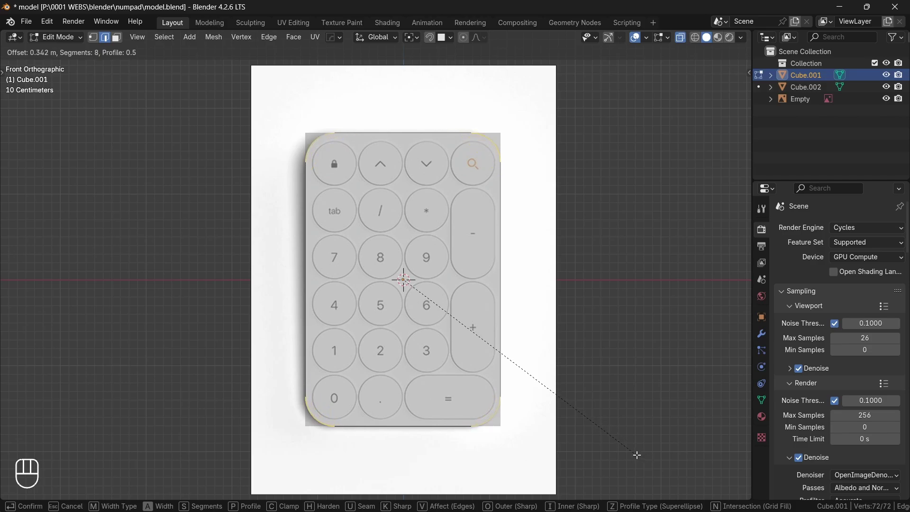
{"action": "left_click", "coordinate": [637, 454]}
- Select the edge loops around the front plate's front and back rims and try a 9-segment bevel on them
{"action": "middle_click_drag", "start_coordinate": [637, 454], "coordinate": [275, 311]}
{"action": "left_click", "coordinate": [284, 311]}
{"action": "double_click", "coordinate": [299, 201], "text": "shift"}
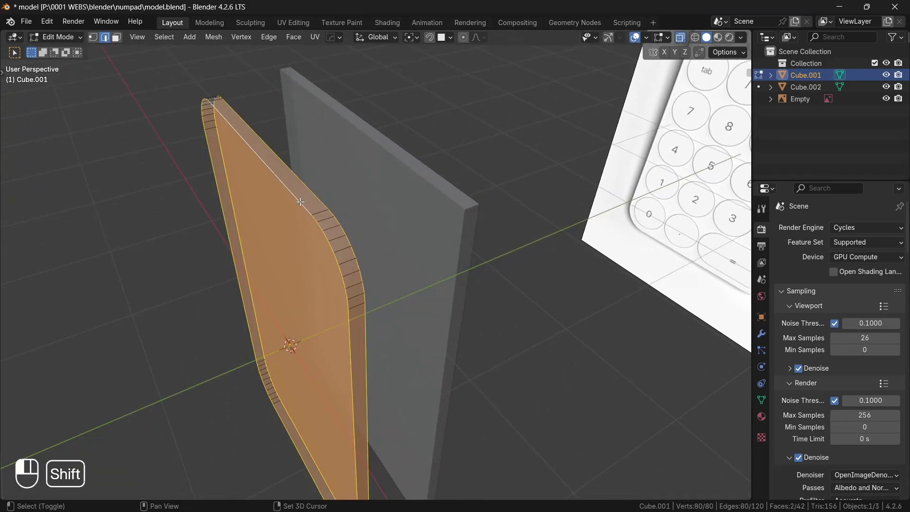
{"action": "scroll", "coordinate": [366, 246], "scroll_direction": "down", "scroll_amount": 5, "text": "shift"}
{"action": "scroll", "coordinate": [367, 247], "scroll_direction": "up", "scroll_amount": 3}
{"action": "key", "text": "ctrl+b"}
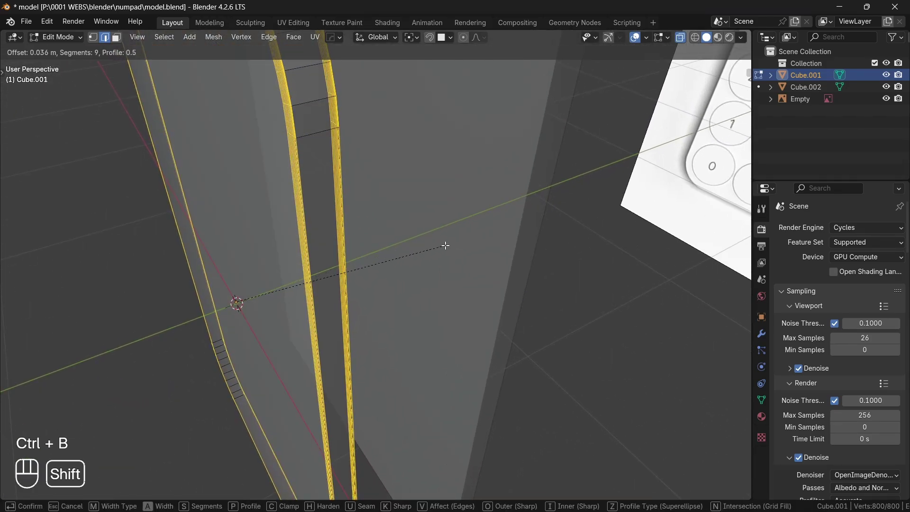
{"action": "left_click", "coordinate": [445, 245]}
- Set the front plate's origin to its geometry in Object Mode
{"action": "key", "text": "Tab"}
{"action": "key", "text": "q"}
{"action": "key", "text": "q"}
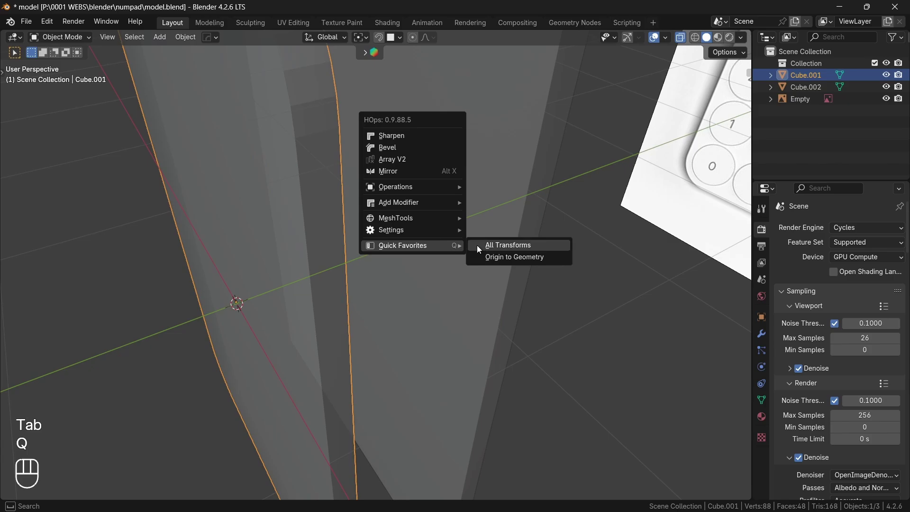
{"action": "left_click", "coordinate": [527, 259]}
- Bevel the selected rim edges of the front plate by about 0.0087 m with 3 segments
{"action": "key", "text": "Tab"}
{"action": "key", "text": "ctrl+b"}
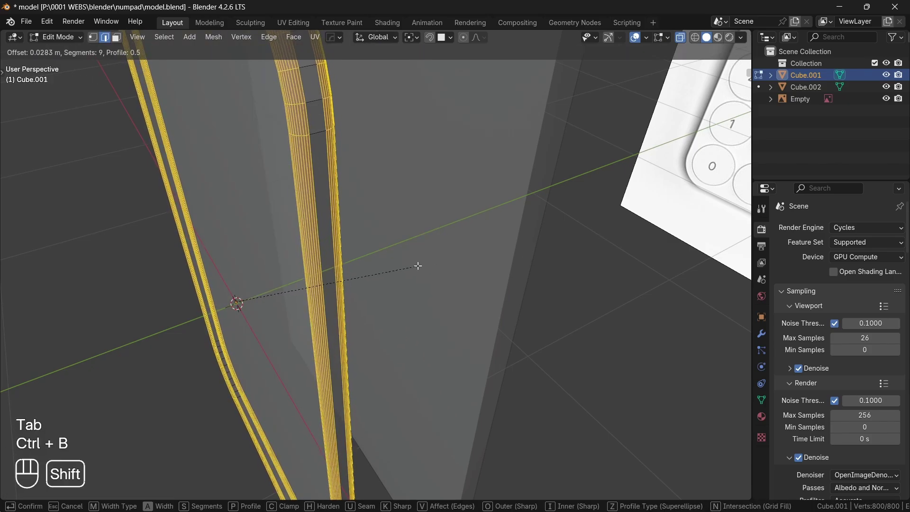
{"action": "scroll", "coordinate": [392, 274], "scroll_direction": "down", "scroll_amount": 1, "text": "shift"}
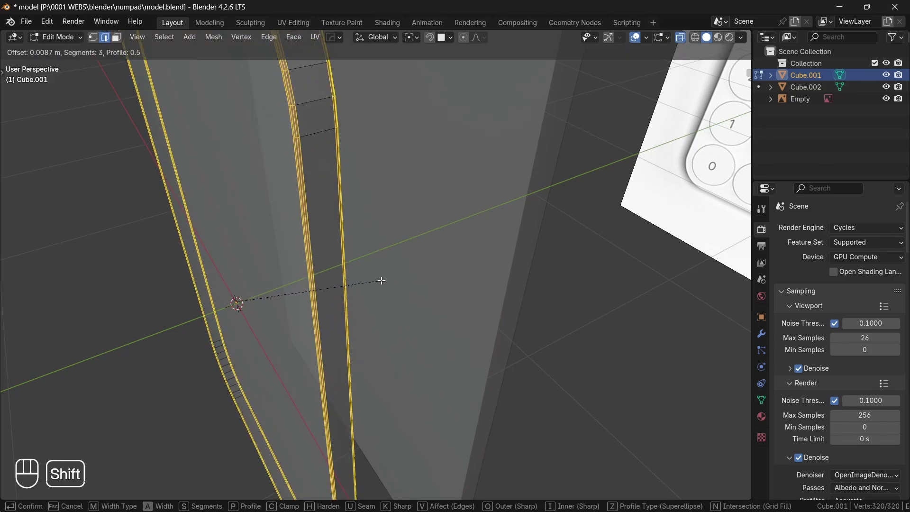
{"action": "left_click", "coordinate": [383, 280]}
{"action": "key", "text": "Tab"}
- Shade the front plate auto smooth with a 30° angle
{"action": "scroll", "coordinate": [383, 280], "scroll_direction": "down", "scroll_amount": 2}
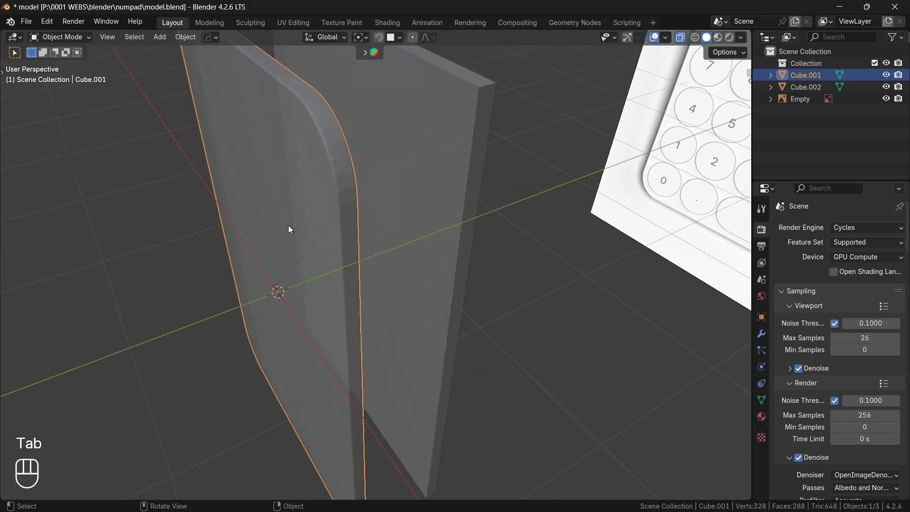
{"action": "right_click", "coordinate": [273, 236]}
{"action": "left_click", "coordinate": [273, 236]}
{"action": "key", "text": "KP_1"}
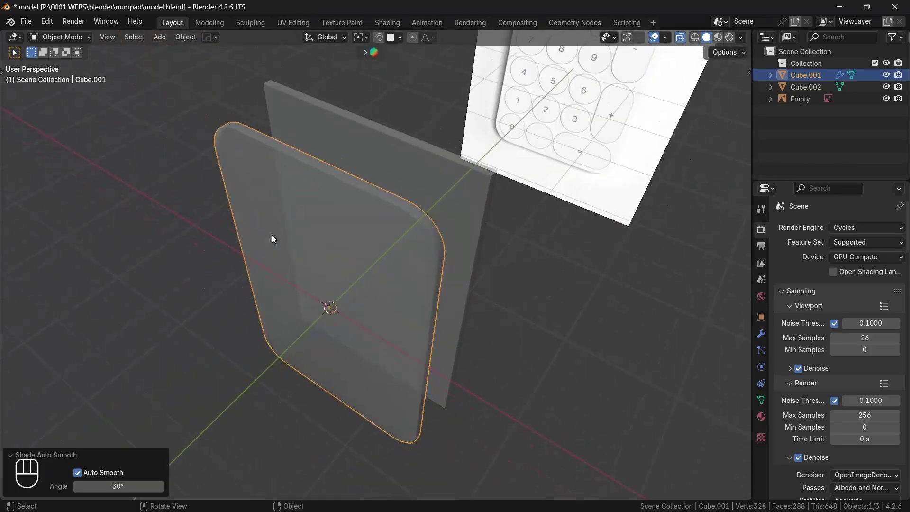
{"action": "key", "text": "alt+z"}
{"action": "key", "text": "alt+z"}
- Replace the square-cornered rear plate with a duplicate of the rounded front plate moved along Y, and hide the duplicate
{"action": "middle_click_drag", "start_coordinate": [273, 236], "coordinate": [476, 220]}
{"action": "left_click", "coordinate": [389, 191]}
{"action": "key", "text": "Delete"}
{"action": "left_click", "coordinate": [300, 204]}
{"action": "key", "text": "shift+d"}
{"action": "key", "text": "y"}
{"action": "left_click", "coordinate": [425, 204]}
{"action": "key", "text": "h"}
- Add a mesh circle and fill it with a face in Edit Mode
{"action": "key", "text": "KP_1"}
{"action": "scroll", "coordinate": [476, 216], "scroll_direction": "down", "scroll_amount": 2}
{"action": "key", "text": "shift+a"}
{"action": "mouse_move", "coordinate": [475, 216]}
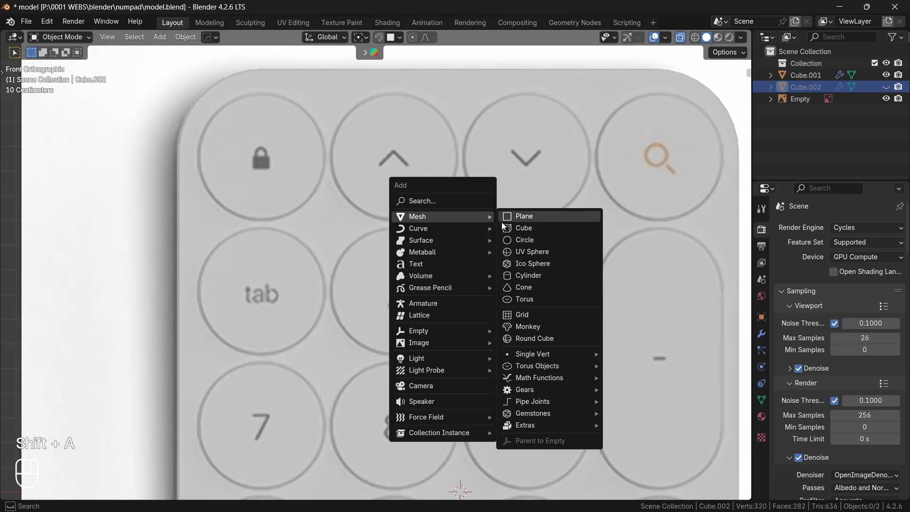
{"action": "left_click", "coordinate": [530, 241]}
{"action": "scroll", "coordinate": [529, 241], "scroll_direction": "down", "scroll_amount": 3}
{"action": "middle_click_drag", "start_coordinate": [529, 241], "coordinate": [530, 244]}
{"action": "key", "text": "Tab"}
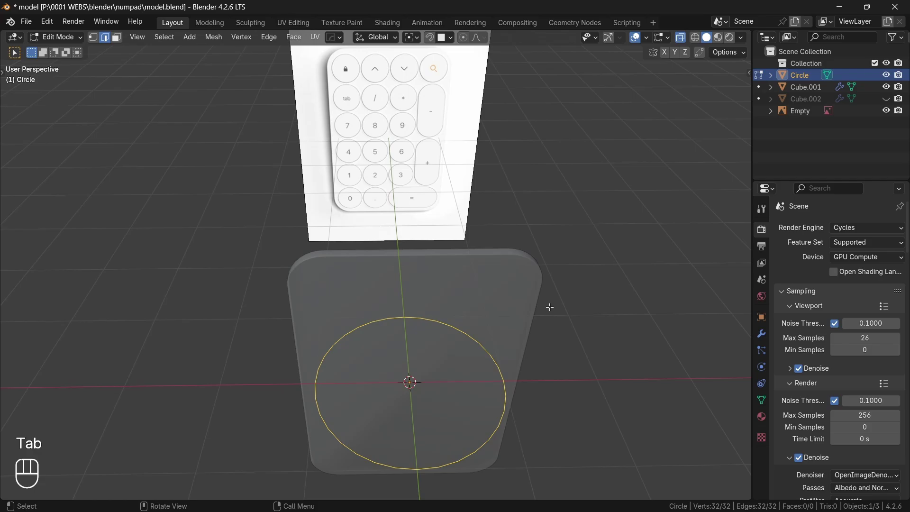
{"action": "key", "text": "f"}
{"action": "key", "text": "Tab"}
- Rotate the filled circle 90° about the global X axis
{"action": "key", "text": "r"}
{"action": "key", "text": "x"}
{"action": "key", "text": "KP_9"}
{"action": "key", "text": "KP_0"}
{"action": "key", "text": "KP_Enter"}
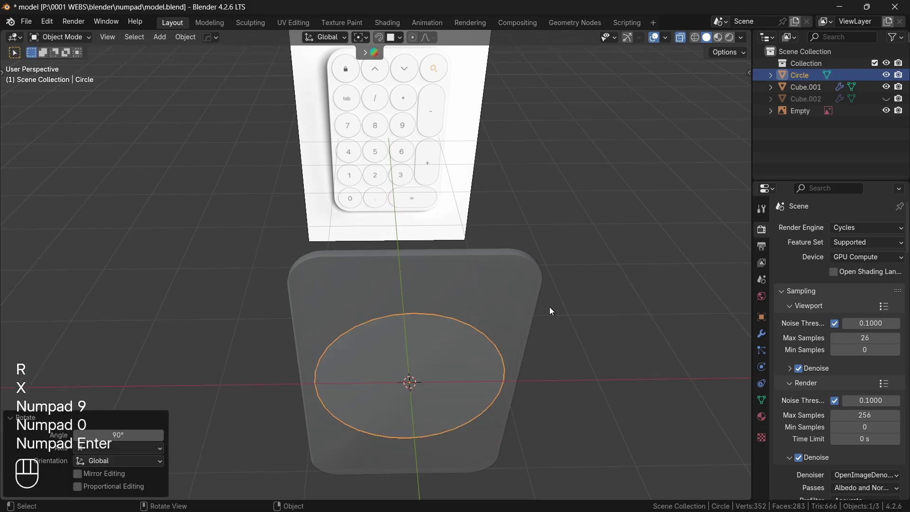
- Undo the circle's rotation, its fill and its creation
{"action": "key", "text": "ctrl+z"}
{"action": "key", "text": "ctrl+z"}
{"action": "key", "text": "ctrl+z"}
{"action": "key", "text": "ctrl+z"}
{"action": "key", "text": "ctrl+z"}
- Add a 32-vertex mesh cylinder and scale it uniformly to about 0.259 for a round key
{"action": "key", "text": "shift+a"}
{"action": "mouse_move", "coordinate": [549, 309]}
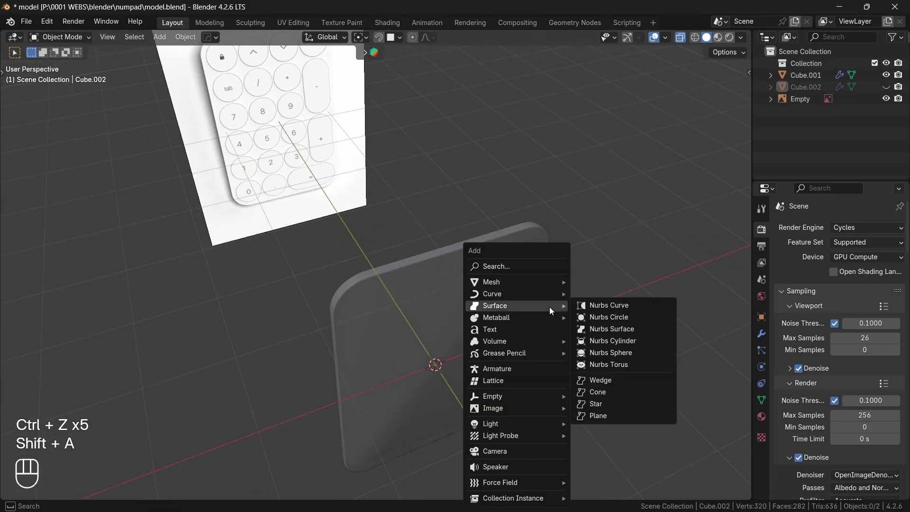
{"action": "mouse_move", "coordinate": [550, 281]}
{"action": "left_click", "coordinate": [597, 116]}
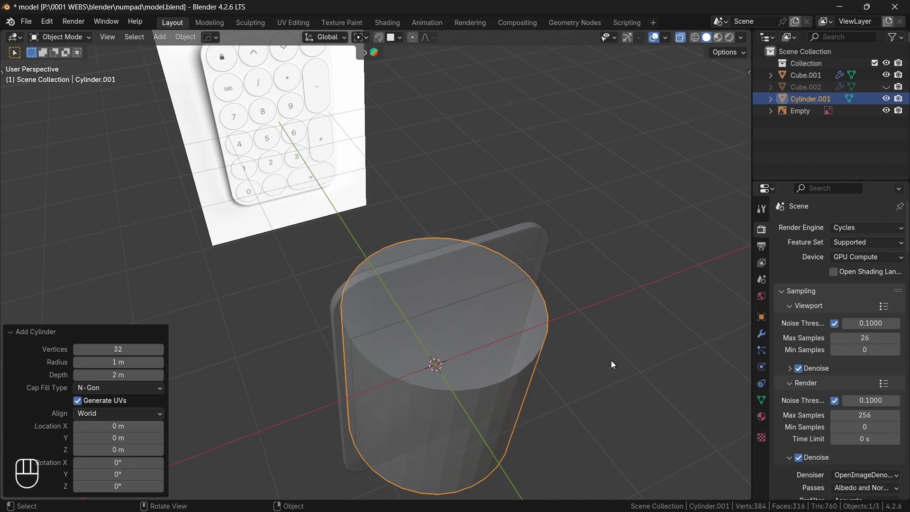
{"action": "key", "text": "s"}
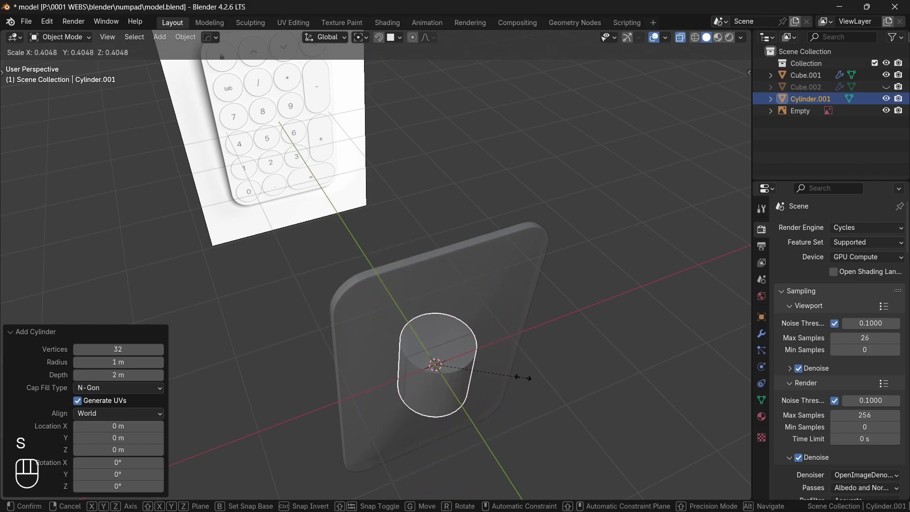
{"action": "left_click", "coordinate": [490, 373]}
- Rotate the cylinder 90° about the global X axis so its flat end faces the front
{"action": "key", "text": "r"}
{"action": "key", "text": "x"}
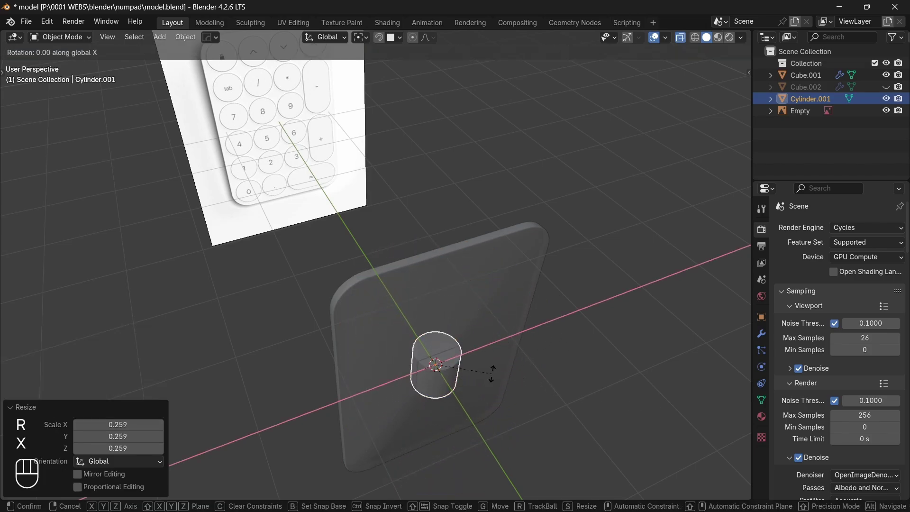
{"action": "key", "text": "KP_9"}
{"action": "key", "text": "KP_0"}
{"action": "key", "text": "KP_Enter"}
- Move the cylinder up along Z by about 0.81 m to the reference's tab key row
{"action": "key", "text": "KP_1"}
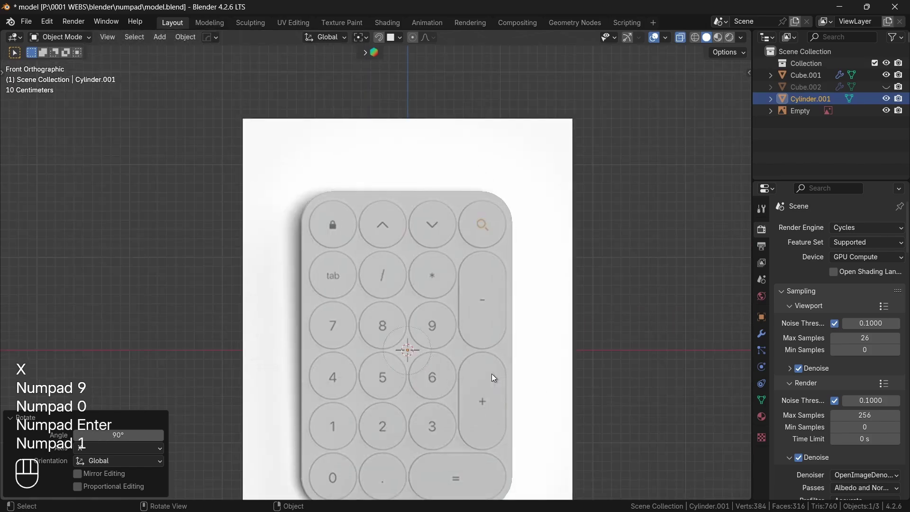
{"action": "scroll", "coordinate": [491, 373], "scroll_direction": "down", "scroll_amount": 3, "text": "shift"}
{"action": "scroll", "coordinate": [491, 374], "scroll_direction": "down", "scroll_amount": 1}
{"action": "key", "text": "KP_1"}
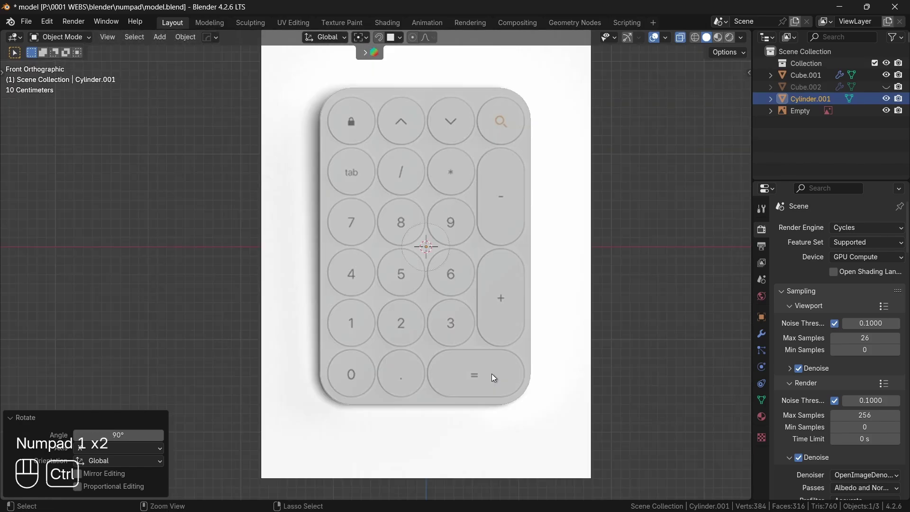
{"action": "scroll", "coordinate": [491, 373], "scroll_direction": "up", "scroll_amount": 4, "text": "ctrl"}
{"action": "scroll", "coordinate": [491, 373], "scroll_direction": "down", "scroll_amount": 1}
{"action": "scroll", "coordinate": [490, 373], "scroll_direction": "up", "scroll_amount": 3, "text": "shift"}
{"action": "key", "text": "KP_1"}
{"action": "scroll", "coordinate": [491, 373], "scroll_direction": "up", "scroll_amount": 2, "text": "ctrl"}
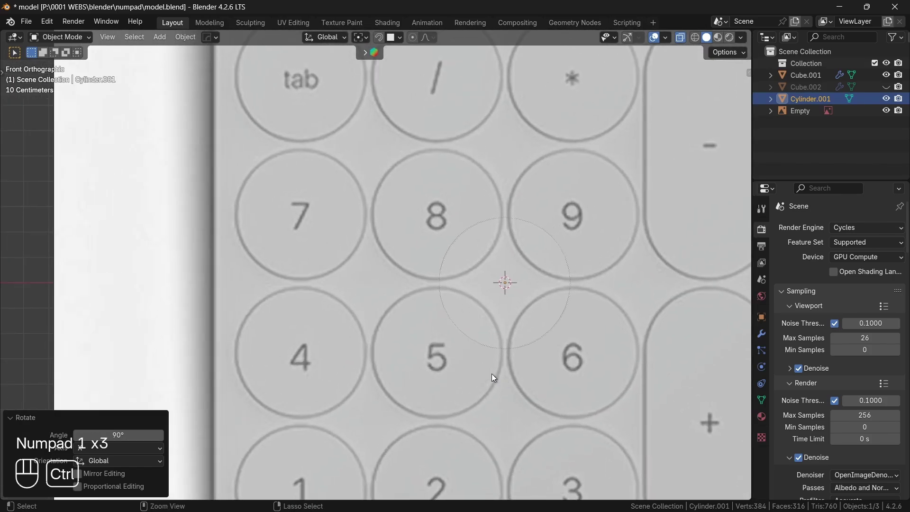
{"action": "key", "text": "g"}
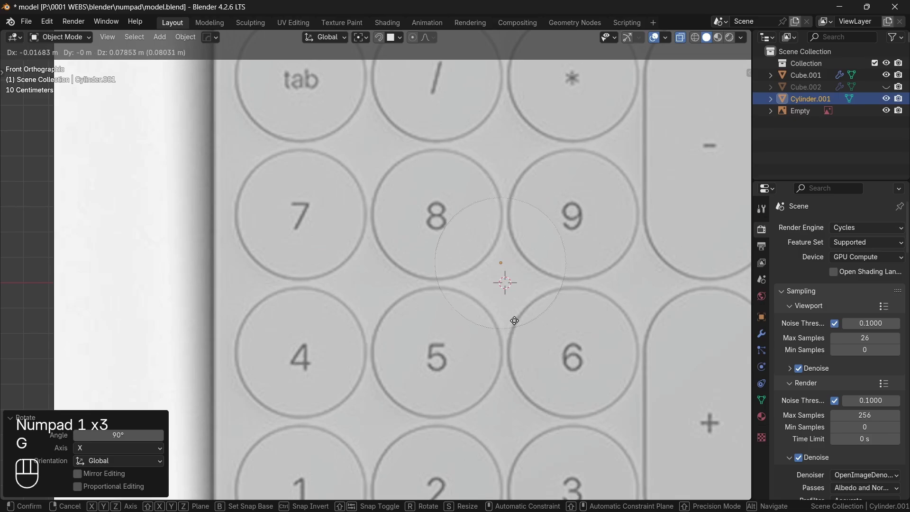
{"action": "key", "text": "z"}
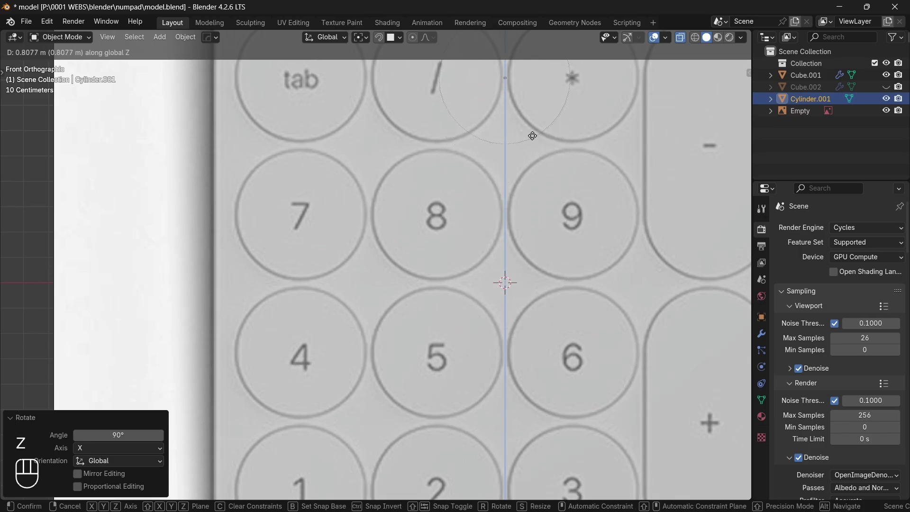
{"action": "left_click", "coordinate": [533, 135]}
- Position the cylinder over the lock key by moving it about 0.56 m along Z and -0.80 m along X
{"action": "scroll", "coordinate": [533, 135], "scroll_direction": "up", "scroll_amount": 6, "text": "shift"}
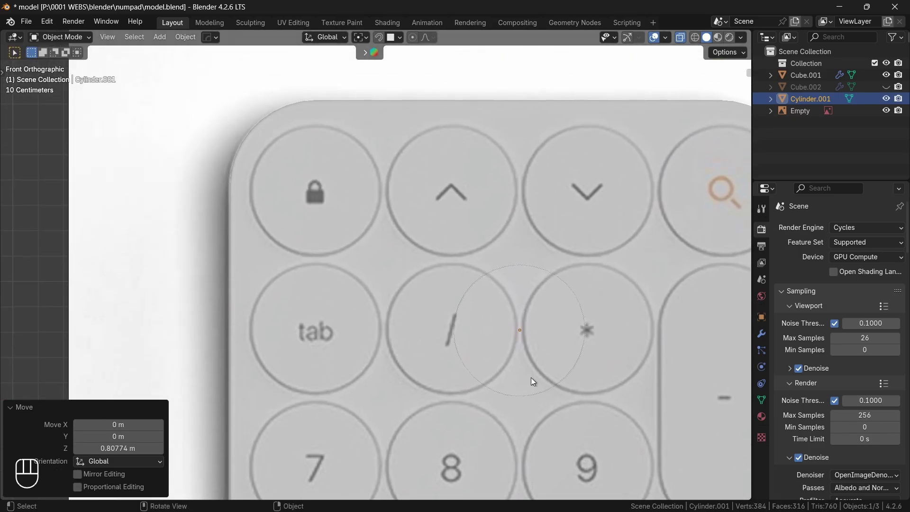
{"action": "key", "text": "g"}
{"action": "key", "text": "z"}
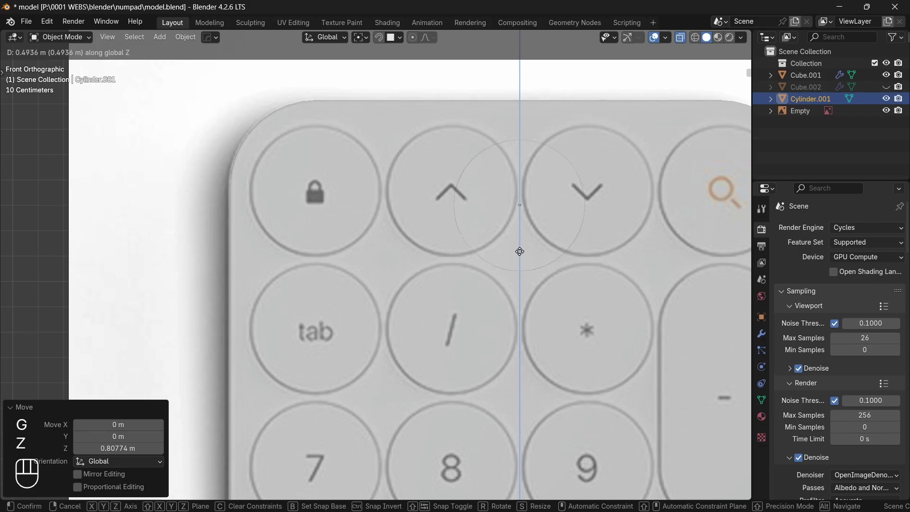
{"action": "left_click", "coordinate": [514, 236]}
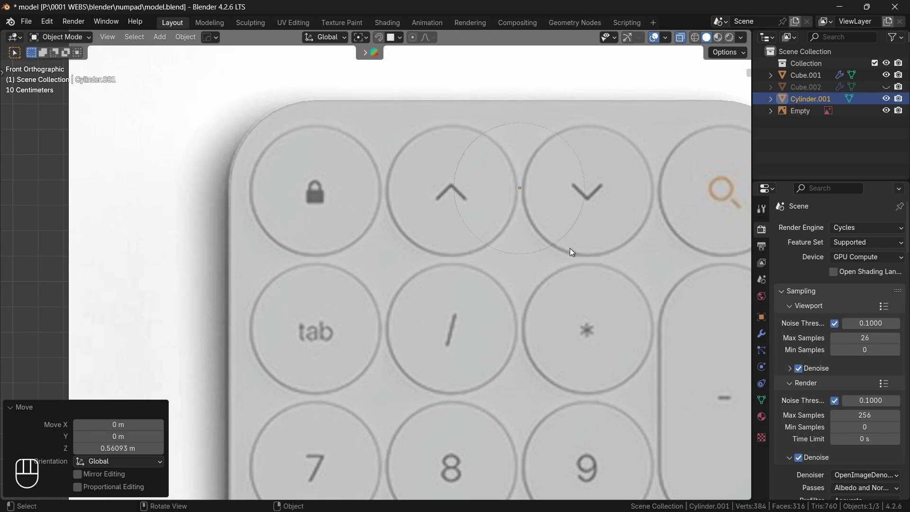
{"action": "key", "text": "g"}
{"action": "key", "text": "x"}
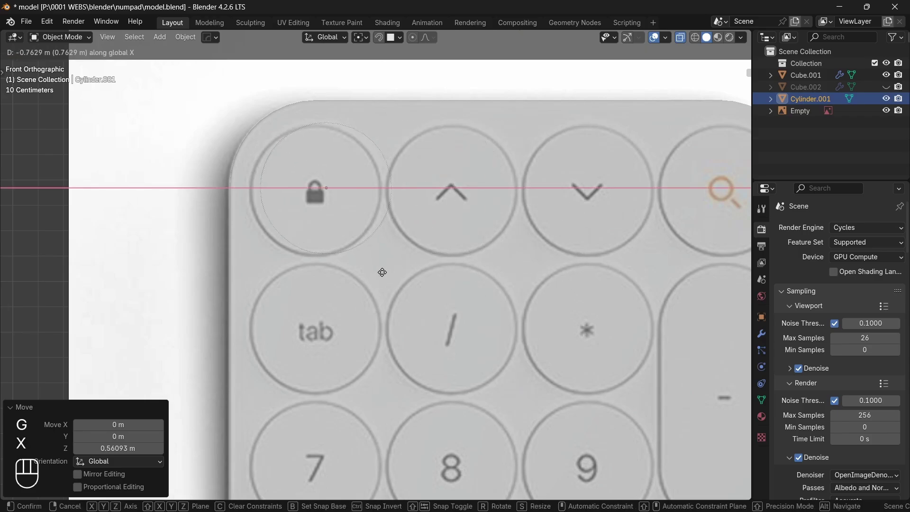
{"action": "left_click", "coordinate": [357, 280]}
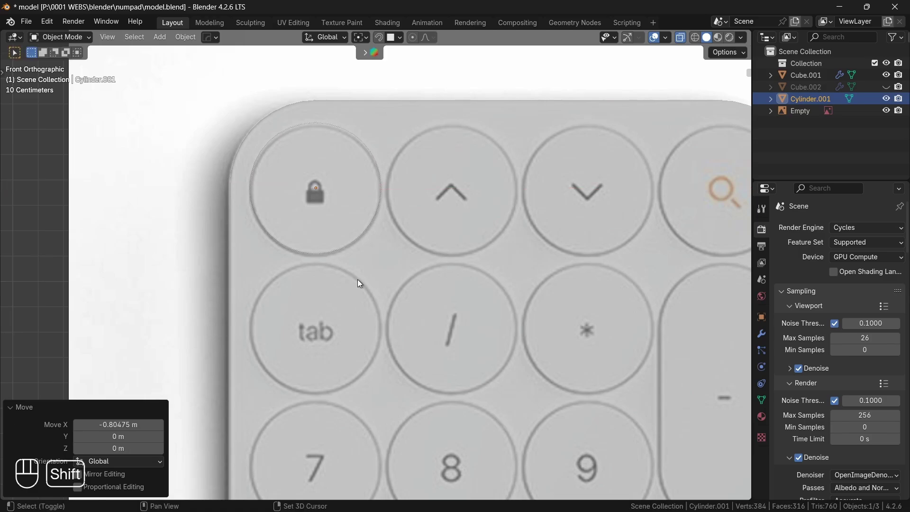
- Fine-tune the cylinder's fit on the lock key outline by moving it about -0.009 m along Z
{"action": "scroll", "coordinate": [357, 279], "scroll_direction": "up", "scroll_amount": 2}
{"action": "mouse_move", "coordinate": [357, 279]}
{"action": "middle_mouse_down", "text": "shift"}
{"action": "mouse_move", "coordinate": [406, 325]}
{"action": "mouse_move", "coordinate": [359, 281]}
{"action": "middle_mouse_up", "text": "shift"}
{"action": "key", "text": "KP_1"}
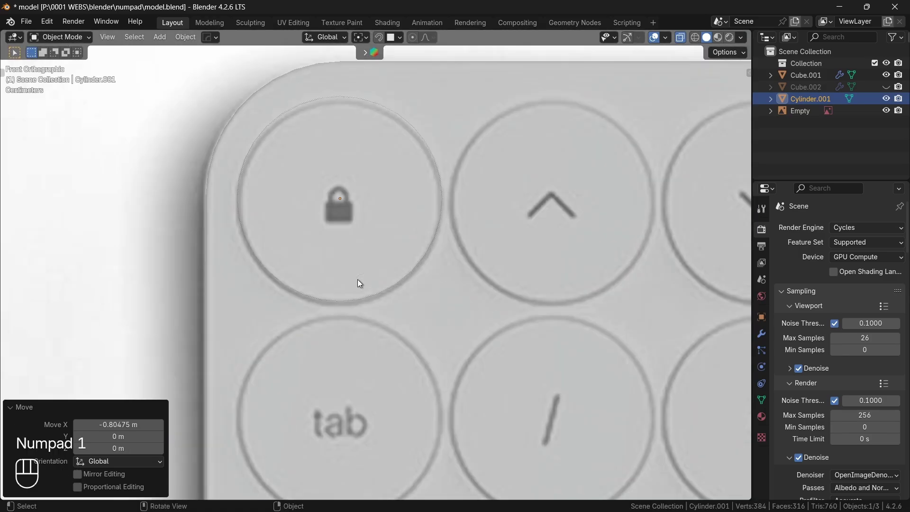
{"action": "key", "text": "g"}
{"action": "key", "text": "z"}
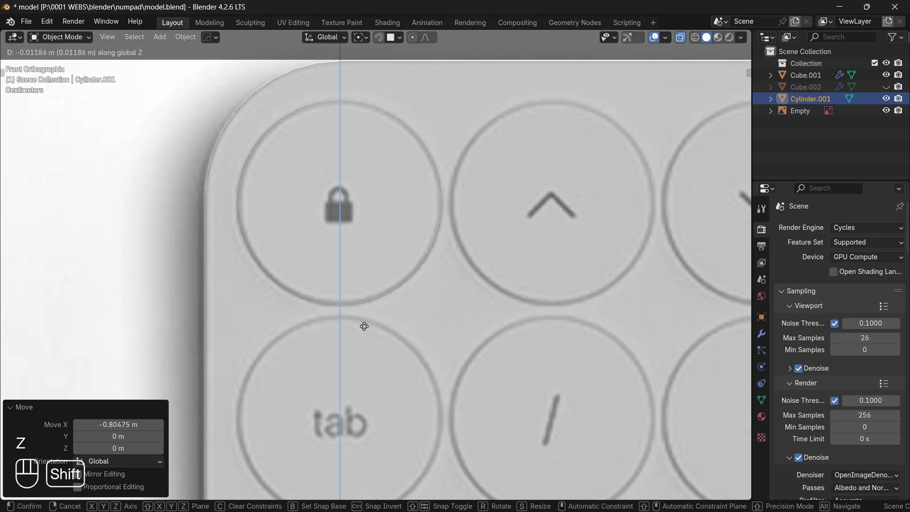
{"action": "left_click", "coordinate": [366, 315]}
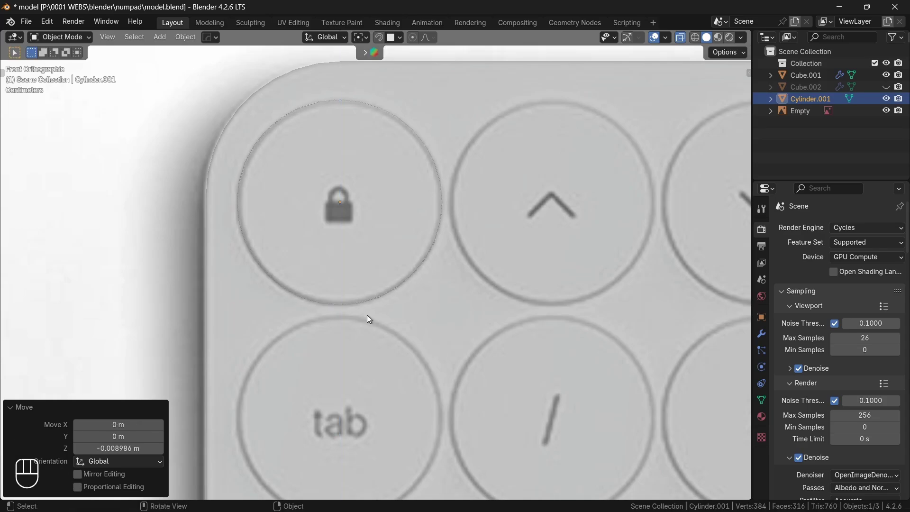
- Shorten the cylinder by moving its back end face about -0.26 m along Y in Edit Mode, and save the file
{"action": "middle_click_drag", "start_coordinate": [366, 314], "coordinate": [368, 318]}
{"action": "key", "text": "Tab"}
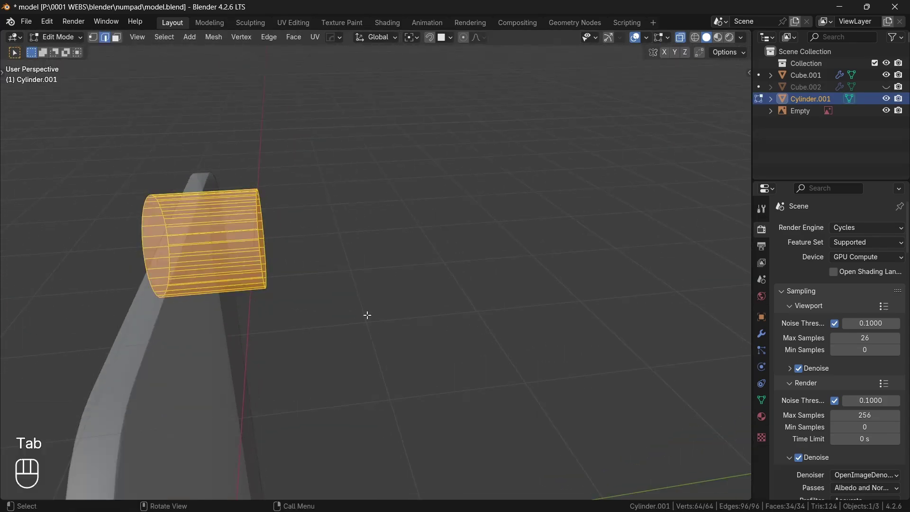
{"action": "left_click_drag", "start_coordinate": [284, 143], "coordinate": [250, 384]}
{"action": "key", "text": "g"}
{"action": "key", "text": "y"}
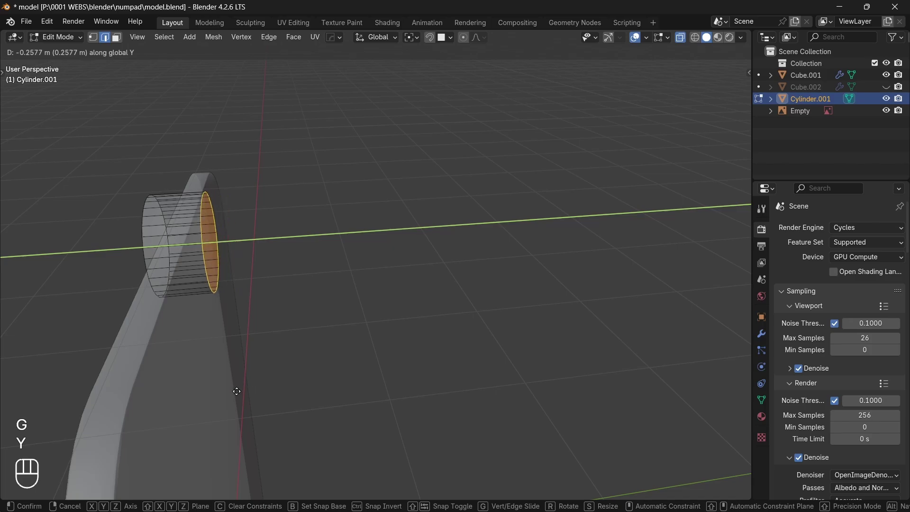
{"action": "left_click", "coordinate": [236, 391]}
{"action": "middle_click_drag", "start_coordinate": [236, 391], "coordinate": [236, 391]}
{"action": "key", "text": "Tab"}
{"action": "key", "text": "ctrl+s"}
- Shade the key cylinder auto smooth with a 30° angle
{"action": "right_click", "coordinate": [195, 288]}
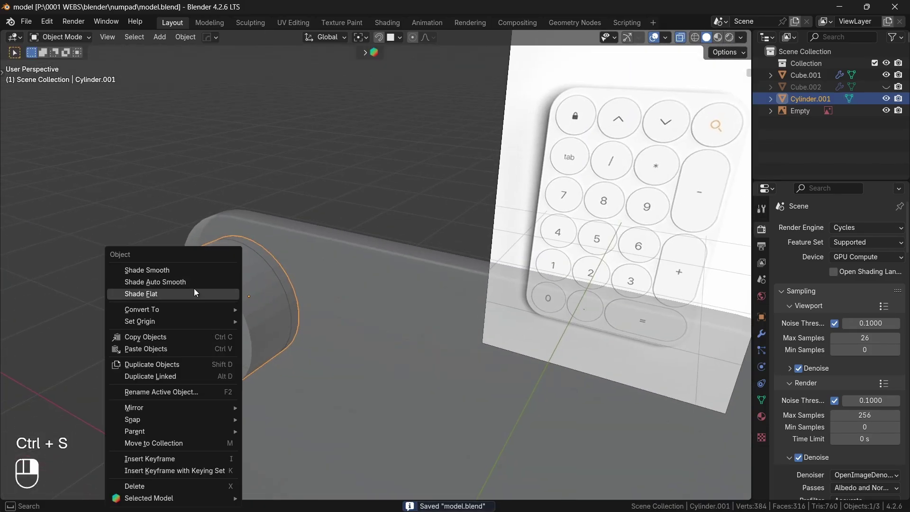
{"action": "left_click", "coordinate": [191, 284]}
{"action": "middle_click_drag", "start_coordinate": [192, 285], "coordinate": [192, 283]}
{"action": "key", "text": "alt+z"}
- Add an Array modifier to the key cylinder
{"action": "key", "text": "KP_1"}
{"action": "scroll", "coordinate": [192, 284], "scroll_direction": "down", "scroll_amount": 3}
{"action": "key", "text": "KP_1"}
{"action": "key", "text": "alt+z"}
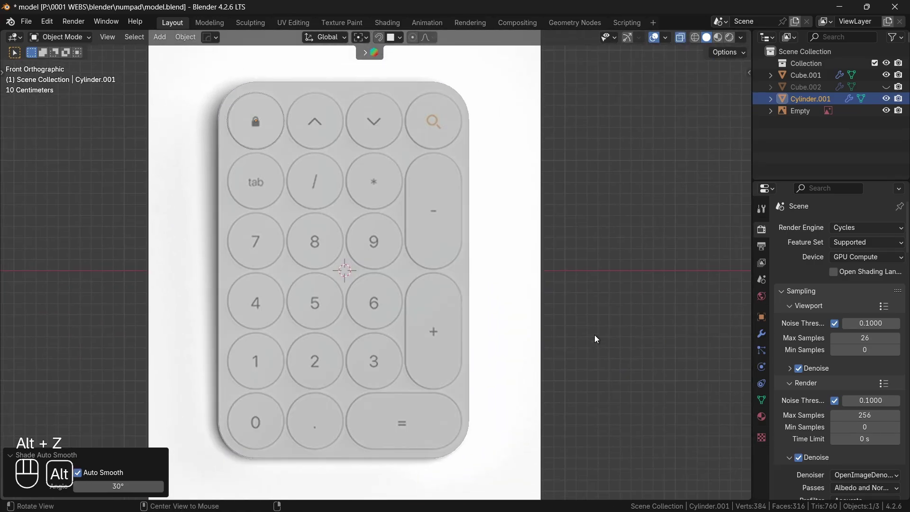
{"action": "left_click", "coordinate": [759, 335]}
{"action": "left_click", "coordinate": [835, 226]}
{"action": "type", "text": "arr"}
{"action": "left_click", "coordinate": [777, 245]}
- Set the array's relative offset Factor X to about 1.04 so the copy aligns with the up-arrow key
{"action": "middle_click_drag", "start_coordinate": [530, 224], "coordinate": [530, 224]}
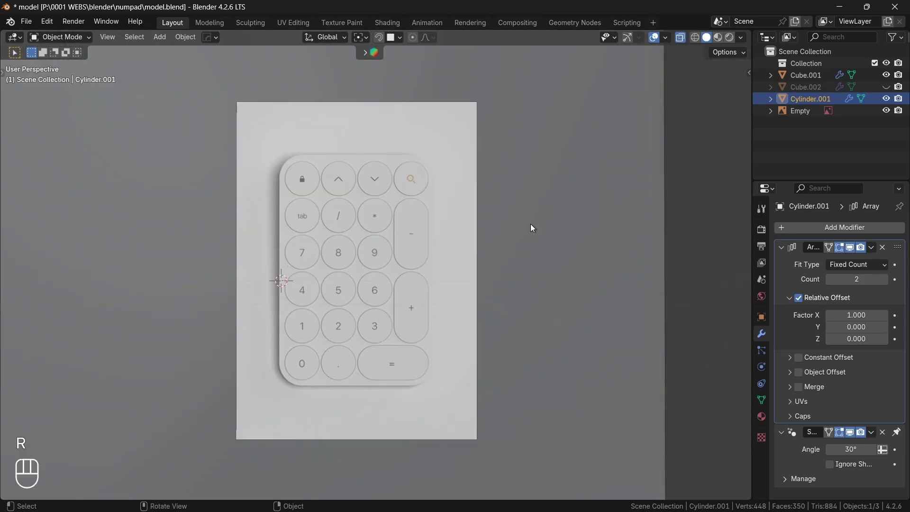
{"action": "scroll", "coordinate": [530, 224], "scroll_direction": "up", "scroll_amount": 6}
{"action": "scroll", "coordinate": [530, 223], "scroll_direction": "down", "scroll_amount": 5}
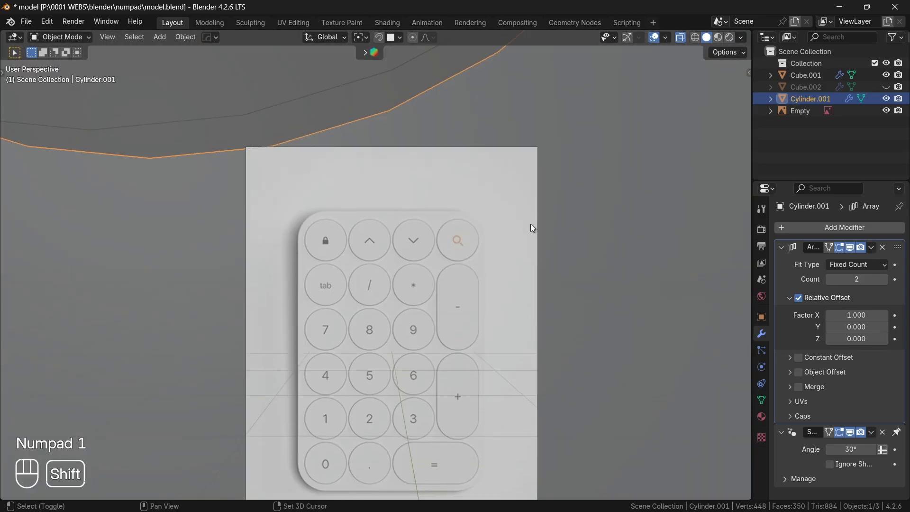
{"action": "key", "text": "KP_1"}
{"action": "scroll", "coordinate": [530, 223], "scroll_direction": "up", "scroll_amount": 6}
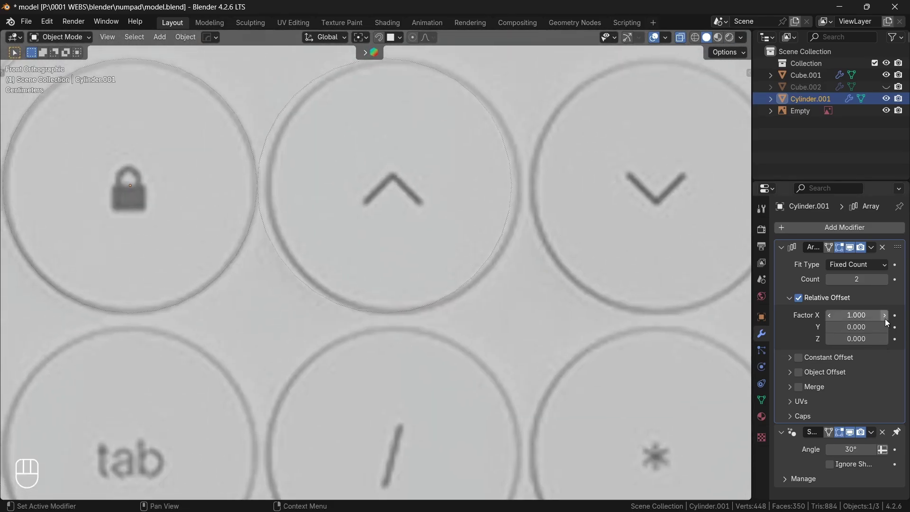
{"action": "left_click", "coordinate": [884, 315]}
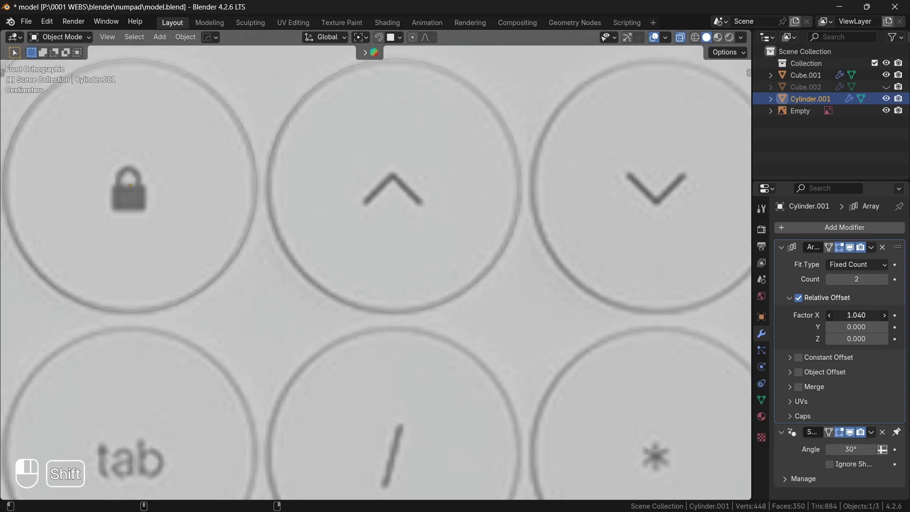
- Set the key array's count to 4 and its relative offset Factor X to 1.035 to match the reference's top row
{"action": "left_click", "coordinate": [883, 280]}
{"action": "left_click", "coordinate": [883, 280]}
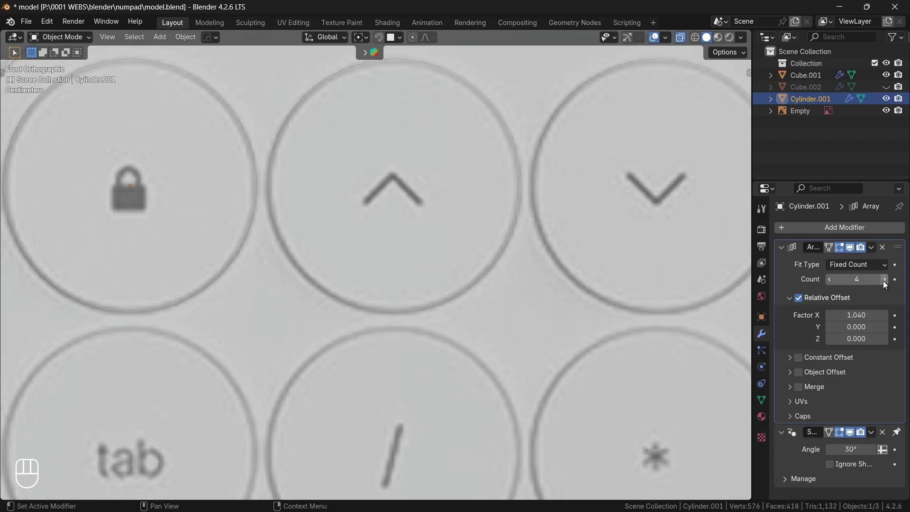
{"action": "middle_click_drag", "start_coordinate": [639, 348], "coordinate": [662, 348], "text": "shift"}
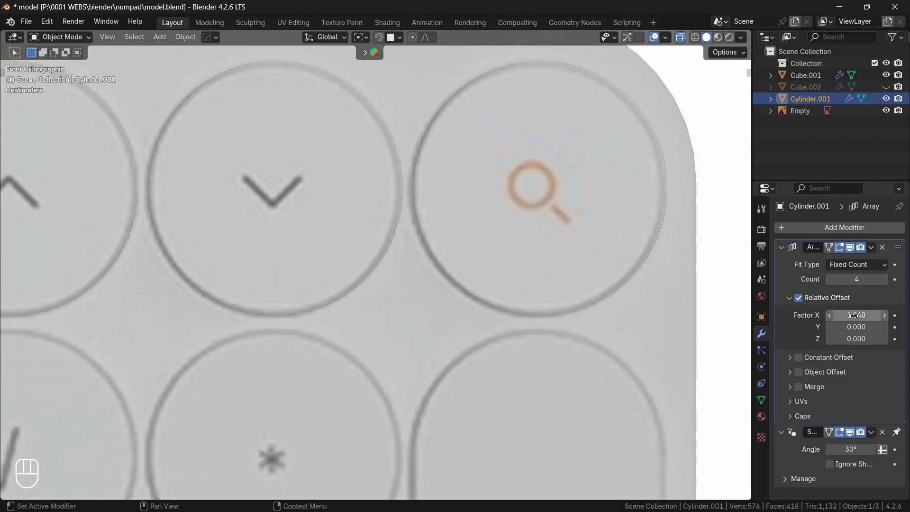
{"action": "key", "text": "Return"}
{"action": "type", "text": "5"}
{"action": "key", "text": "Return"}
{"action": "scroll", "coordinate": [638, 266], "scroll_direction": "down", "scroll_amount": 7}
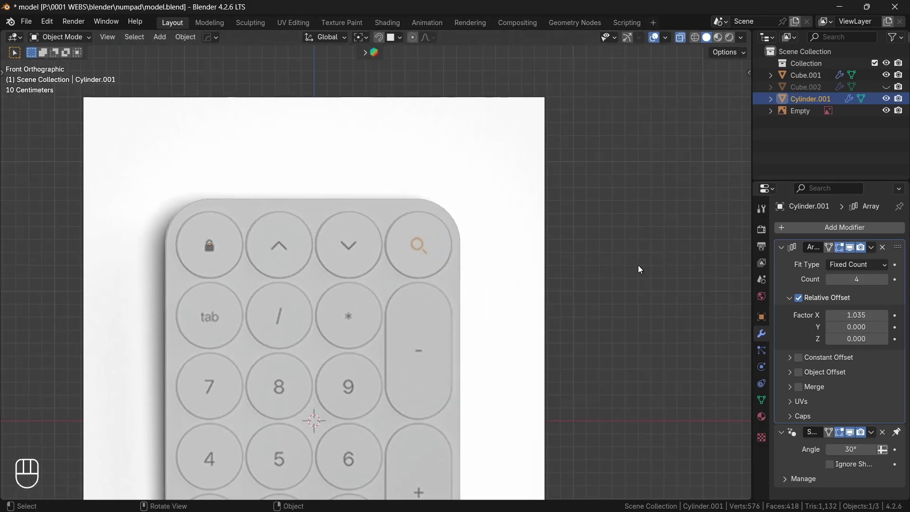
- Duplicate the Array modifier and set the first array's relative offset Factor X to 0
{"action": "left_click", "coordinate": [871, 248]}
{"action": "left_click", "coordinate": [834, 269]}
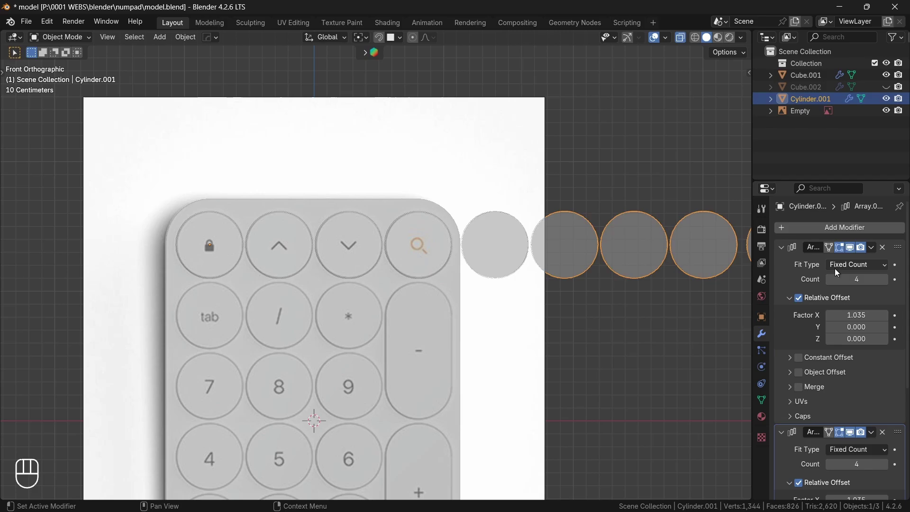
{"action": "left_click", "coordinate": [862, 315]}
{"action": "key", "text": "ctrl+c"}
{"action": "type", "text": "1"}
{"action": "key", "text": "Return"}
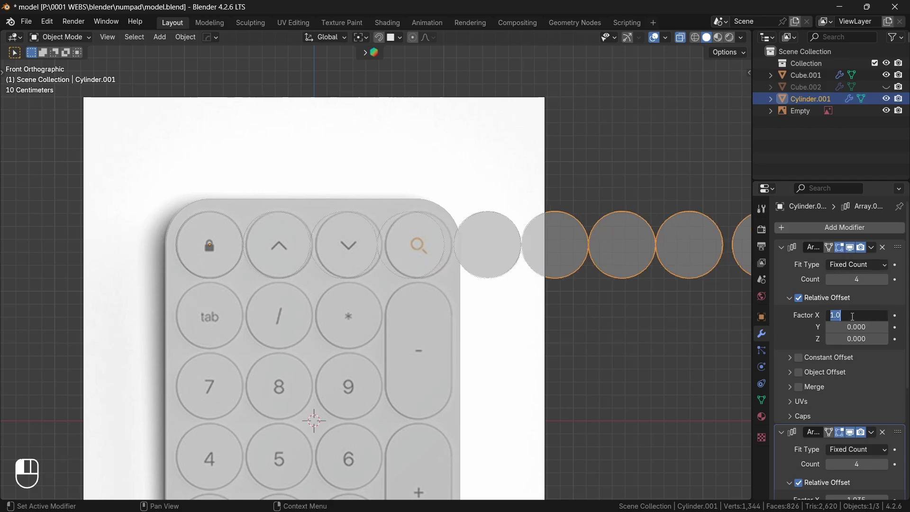
{"action": "type", "text": "0"}
{"action": "key", "text": "Return"}
- Try a relative offset of 1.035 along Z for the first array
{"action": "left_click", "coordinate": [856, 337]}
{"action": "key", "text": "ctrl+v"}
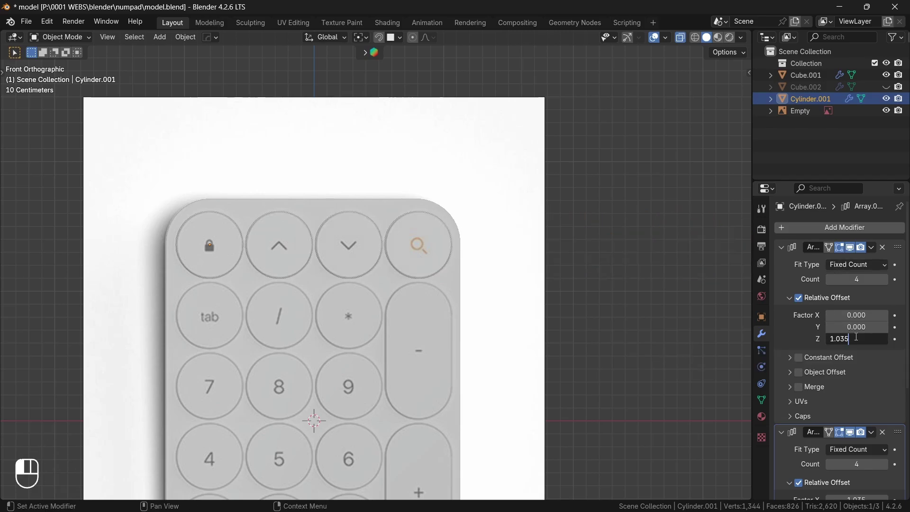
{"action": "key", "text": "Return"}
{"action": "key", "text": "alt+z"}
{"action": "middle_click_drag", "start_coordinate": [549, 335], "coordinate": [511, 355]}
- Set the first array's relative offset Z to 0 and Y to -1.035 so the rows run down the plate
{"action": "left_click", "coordinate": [862, 337]}
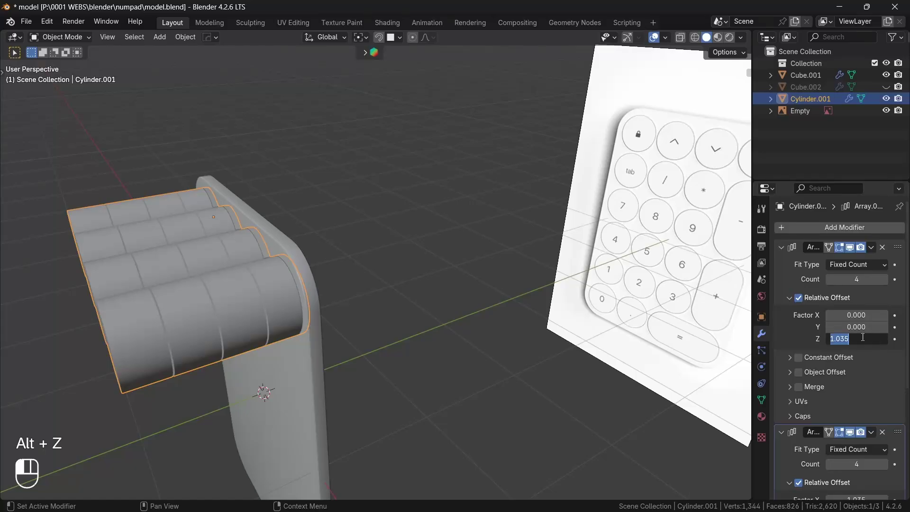
{"action": "left_click", "coordinate": [860, 326]}
{"action": "key", "text": "Return"}
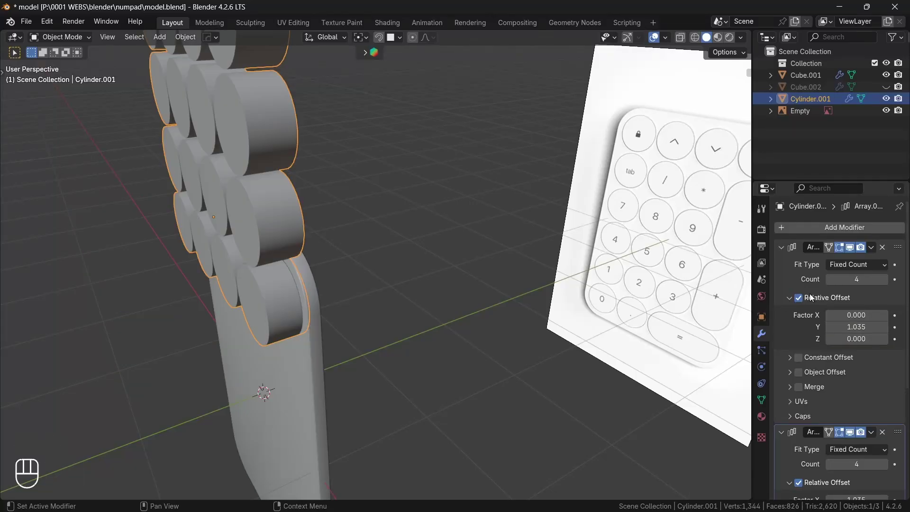
{"action": "key", "text": "Return"}
{"action": "key", "text": "KP_1"}
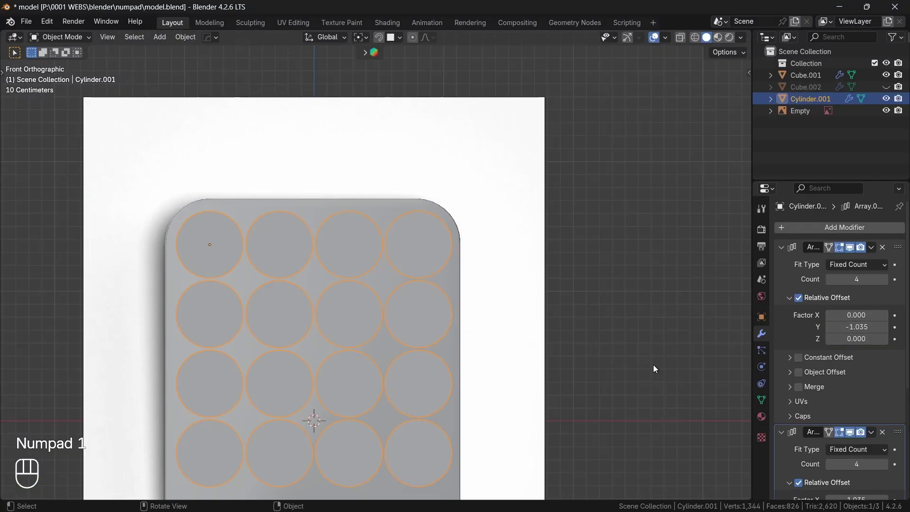
- Fine-tune the first array's relative offset Y to -1.050 so the rows align with the reference keys
{"action": "key", "text": "alt+z"}
{"action": "middle_click_drag", "start_coordinate": [653, 365], "coordinate": [653, 313], "text": "shift"}
{"action": "left_click_drag", "start_coordinate": [856, 327], "coordinate": [856, 327]}
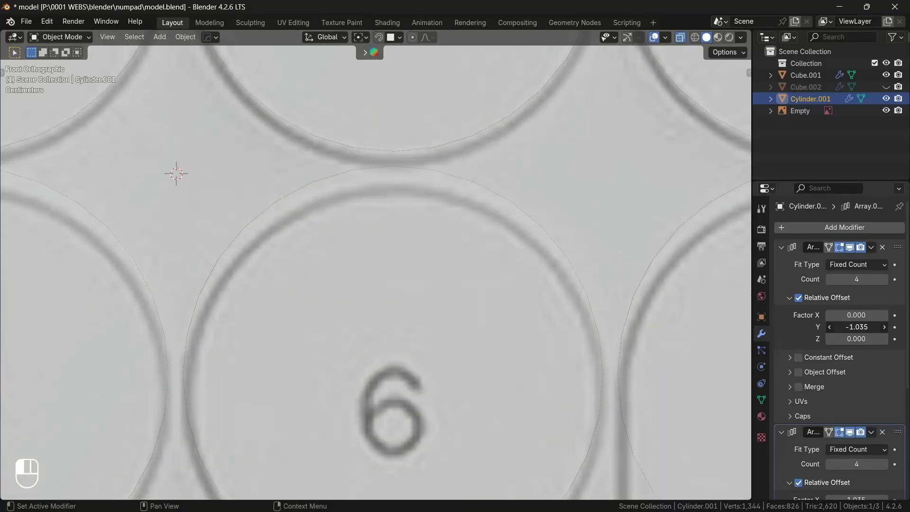
{"action": "type", "text": "5"}
{"action": "key", "text": "Return"}
{"action": "left_click", "coordinate": [861, 327]}
{"action": "type", "text": "-1.048"}
{"action": "key", "text": "Return"}
{"action": "mouse_move", "coordinate": [586, 301]}
{"action": "middle_mouse_down", "text": "ctrl"}
{"action": "mouse_move", "coordinate": [586, 341]}
{"action": "mouse_move", "coordinate": [586, 301]}
{"action": "middle_mouse_up", "text": "ctrl"}
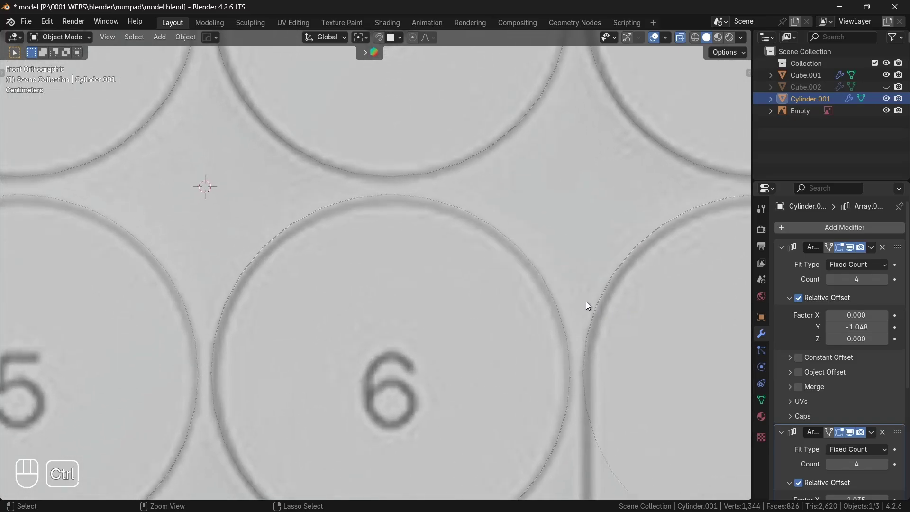
{"action": "left_click", "coordinate": [866, 328]}
{"action": "type", "text": "5"}
{"action": "key", "text": "Return"}
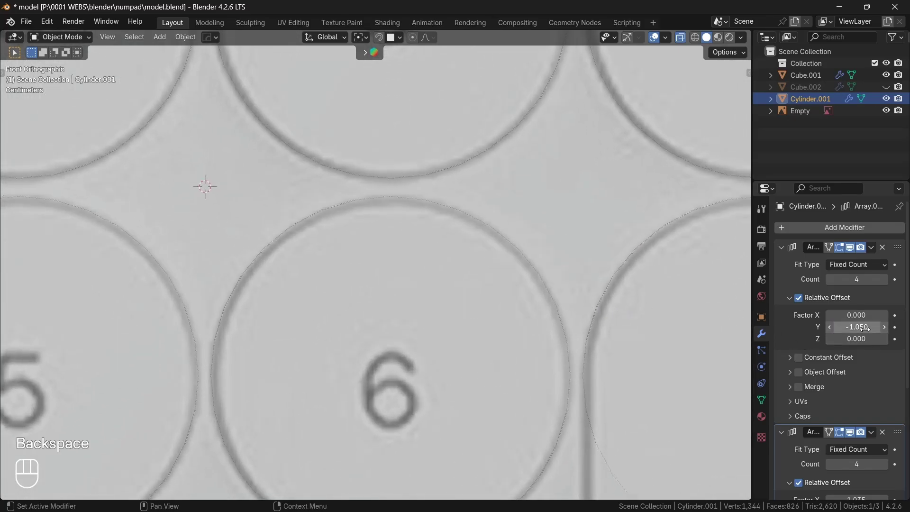
- Set the row array's count to 6 to cover the full keypad, and turn off X-ray
{"action": "middle_click_drag", "start_coordinate": [565, 348], "coordinate": [567, 351], "text": "ctrl"}
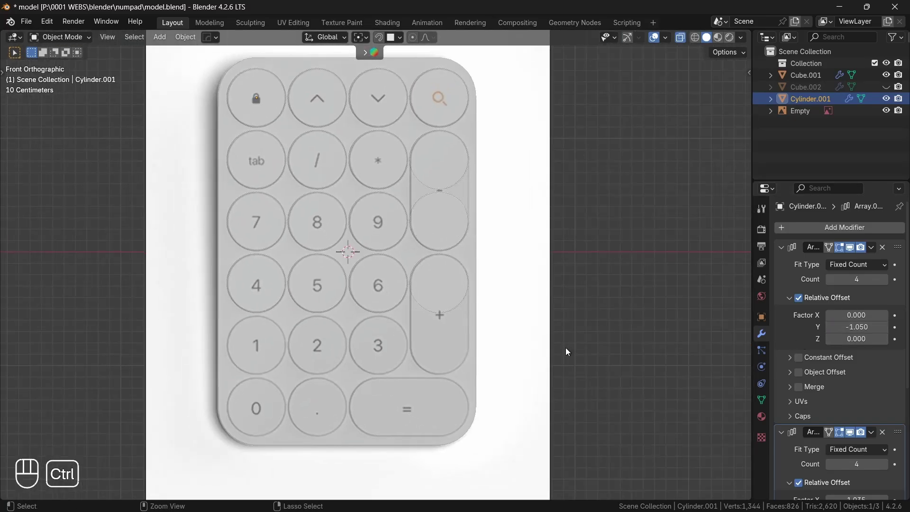
{"action": "left_click", "coordinate": [884, 280]}
{"action": "middle_click_drag", "start_coordinate": [593, 390], "coordinate": [596, 394], "text": "ctrl"}
{"action": "key", "text": "alt+z"}
- Add a Boolean Difference modifier to the body plate with the arrayed key cylinder as the cutter, and apply it
{"action": "middle_click_drag", "start_coordinate": [593, 389], "coordinate": [483, 257]}
{"action": "left_click", "coordinate": [322, 154]}
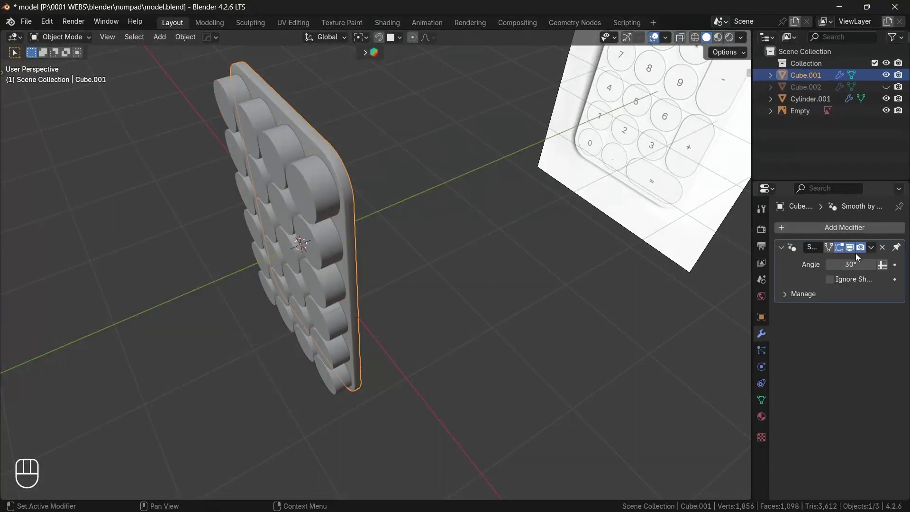
{"action": "left_click", "coordinate": [840, 224]}
{"action": "type", "text": "bo"}
{"action": "key", "text": "Return"}
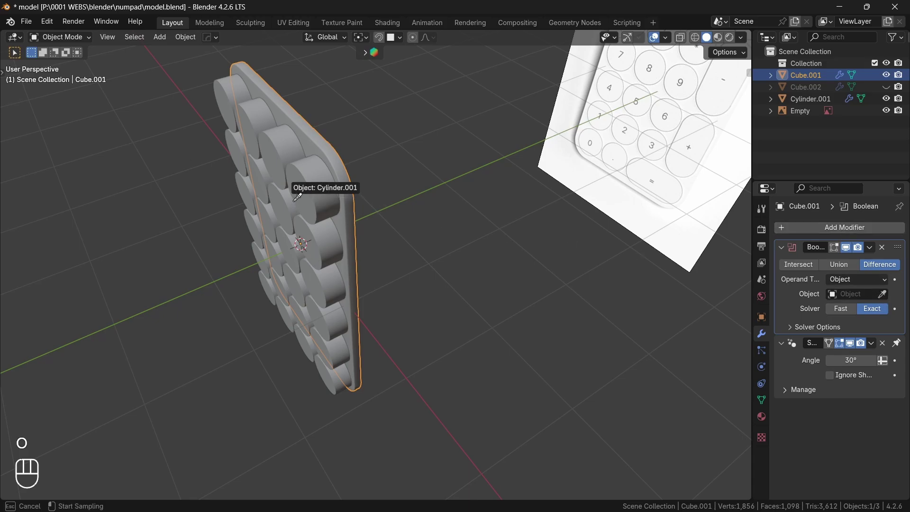
{"action": "left_click", "coordinate": [229, 100]}
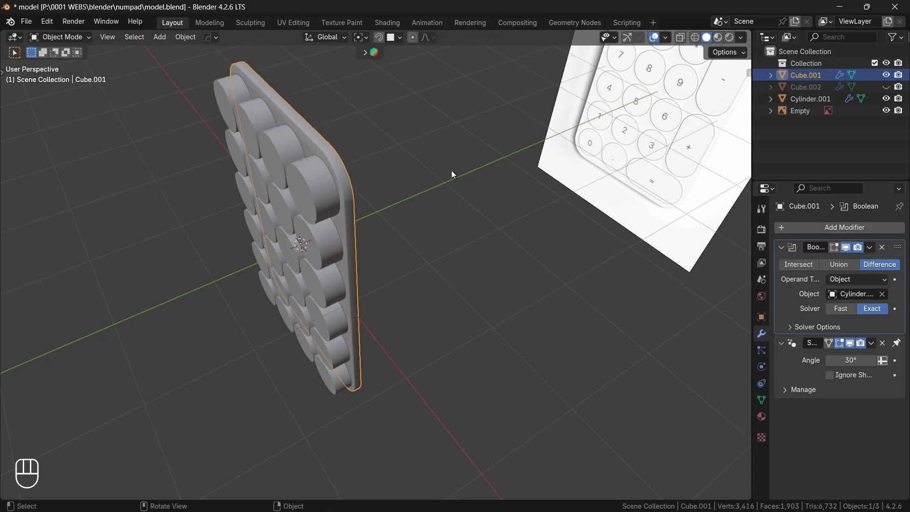
{"action": "left_click", "coordinate": [870, 248]}
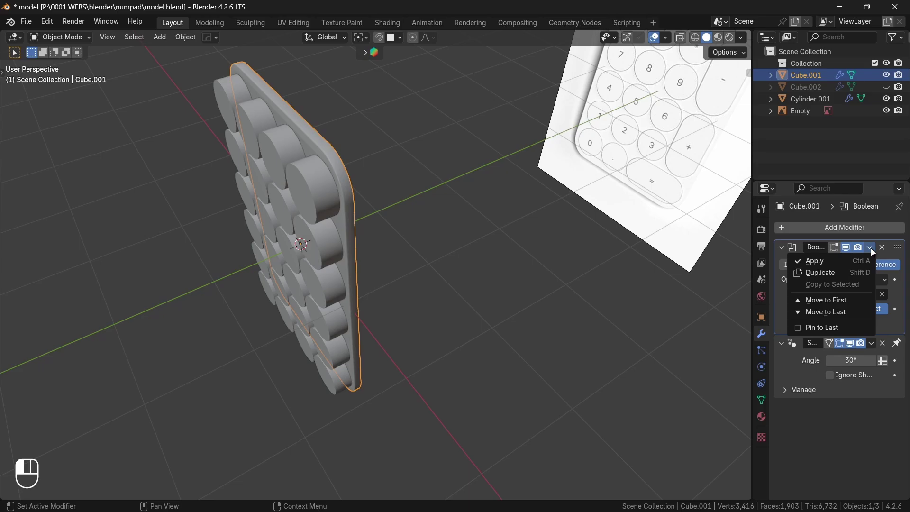
{"action": "left_click", "coordinate": [839, 262]}
- Hide the arrayed key cylinder
{"action": "left_click", "coordinate": [315, 198]}
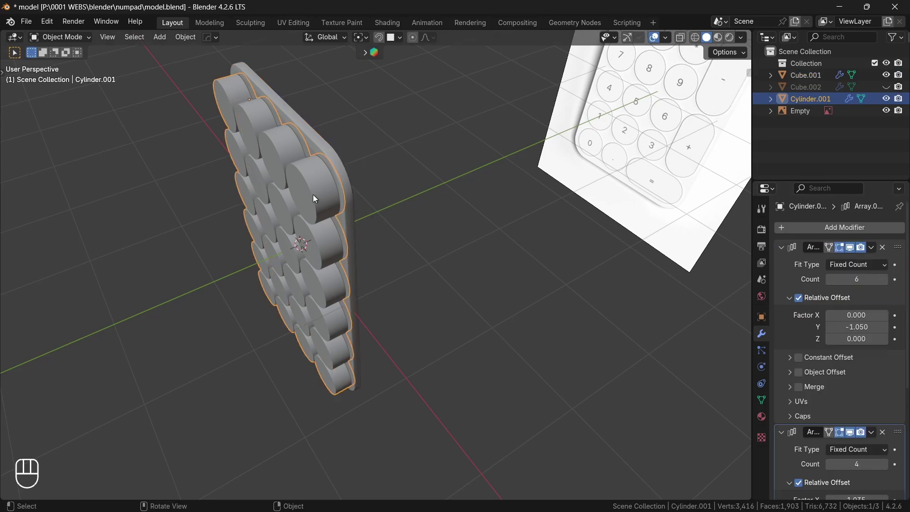
{"action": "key", "text": "h"}
{"action": "middle_click_drag", "start_coordinate": [315, 198], "coordinate": [315, 198]}
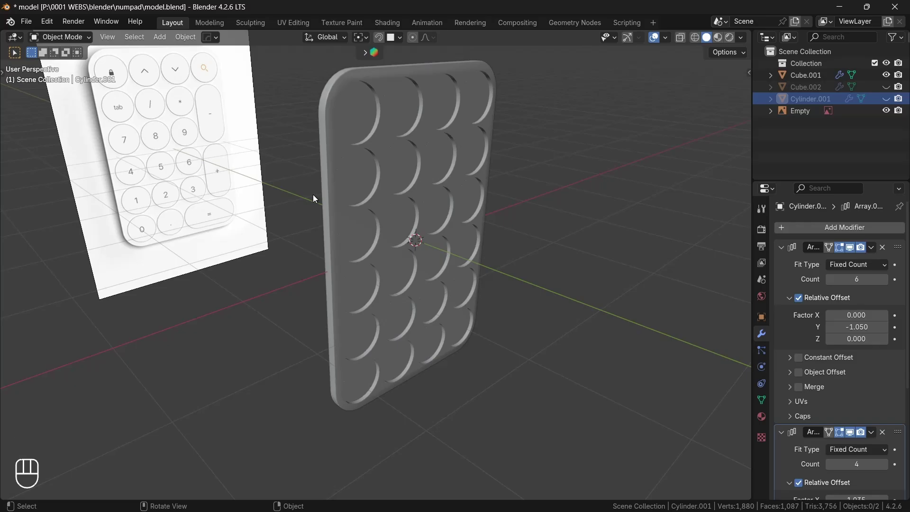
- In Edit Mode, select the body plate's back face, grow the selection over the outer rim, and hide those faces
{"action": "left_click", "coordinate": [406, 190]}
{"action": "key", "text": "Tab"}
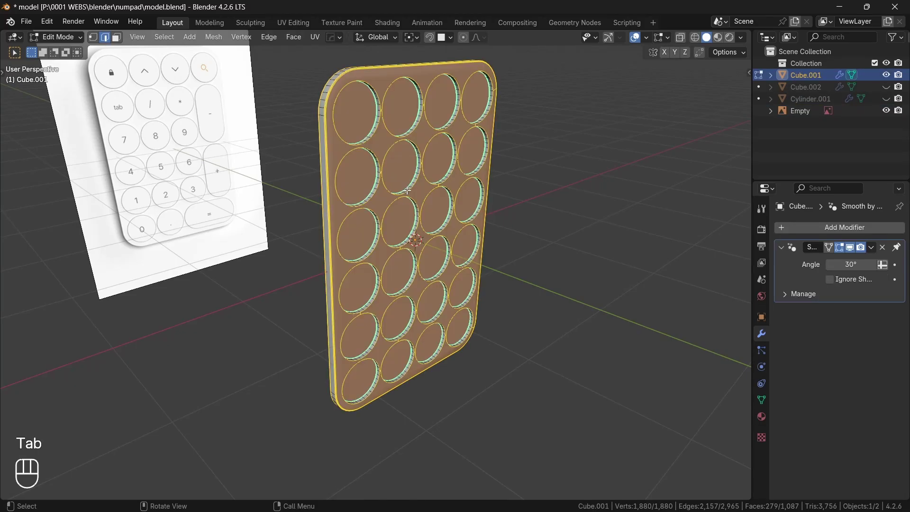
{"action": "key", "text": "KP_1"}
{"action": "middle_click_drag", "start_coordinate": [407, 190], "coordinate": [345, 166], "text": "ctrl"}
{"action": "left_click", "coordinate": [344, 167]}
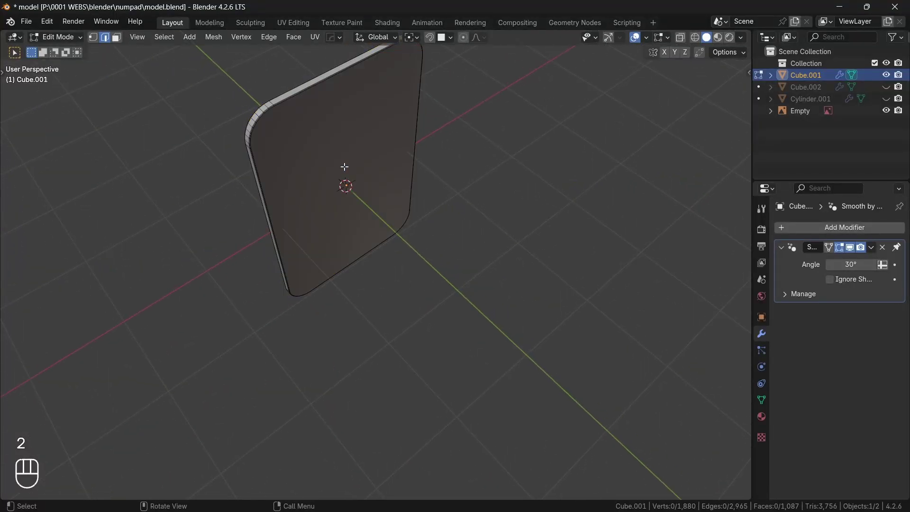
{"action": "left_click", "coordinate": [344, 167]}
{"action": "key", "text": "ctrl+KP_Add"}
{"action": "key", "text": "ctrl+KP_Add"}
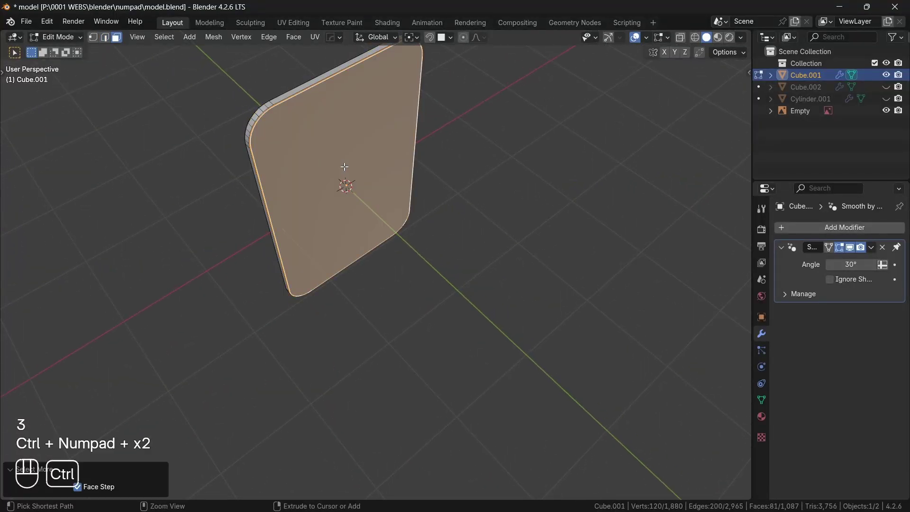
{"action": "middle_click_drag", "start_coordinate": [345, 166], "coordinate": [345, 167]}
{"action": "scroll", "coordinate": [345, 167], "scroll_direction": "up", "scroll_amount": 5}
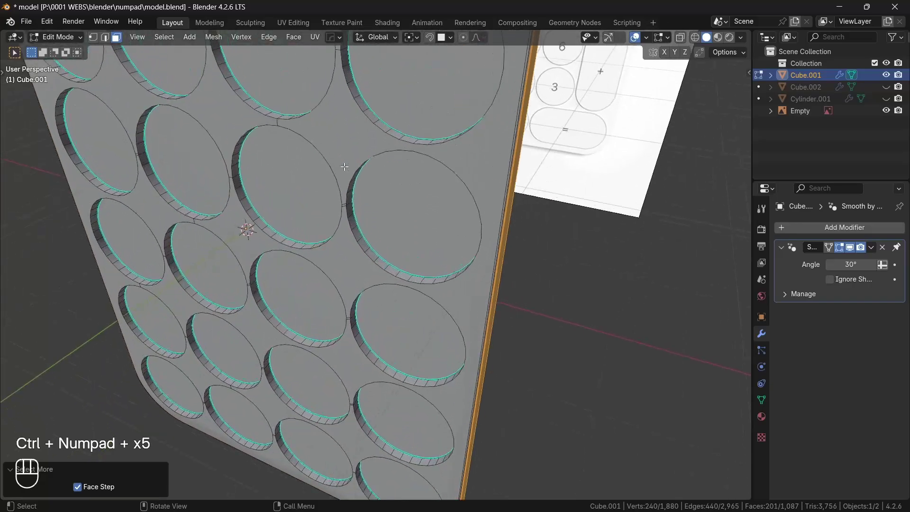
{"action": "scroll", "coordinate": [344, 167], "scroll_direction": "up", "scroll_amount": 2, "text": "shift"}
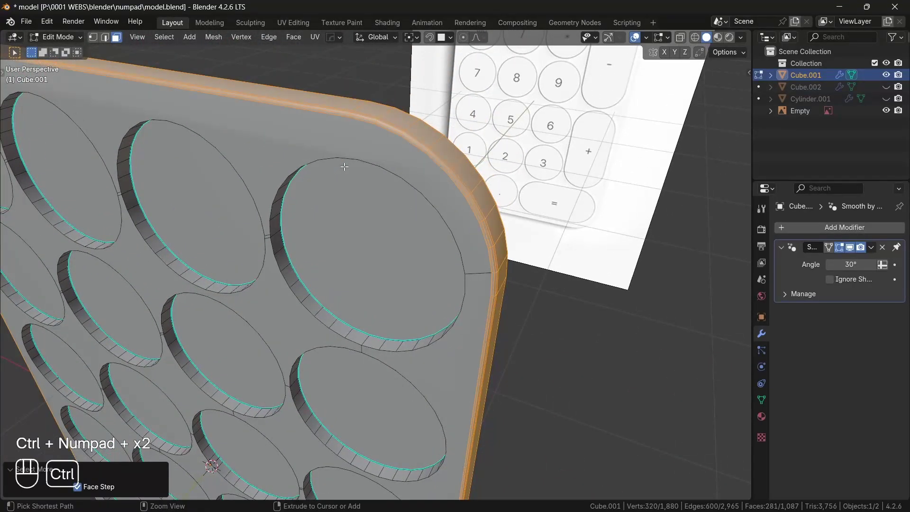
{"action": "key", "text": "h"}
{"action": "key", "text": "KP_1"}
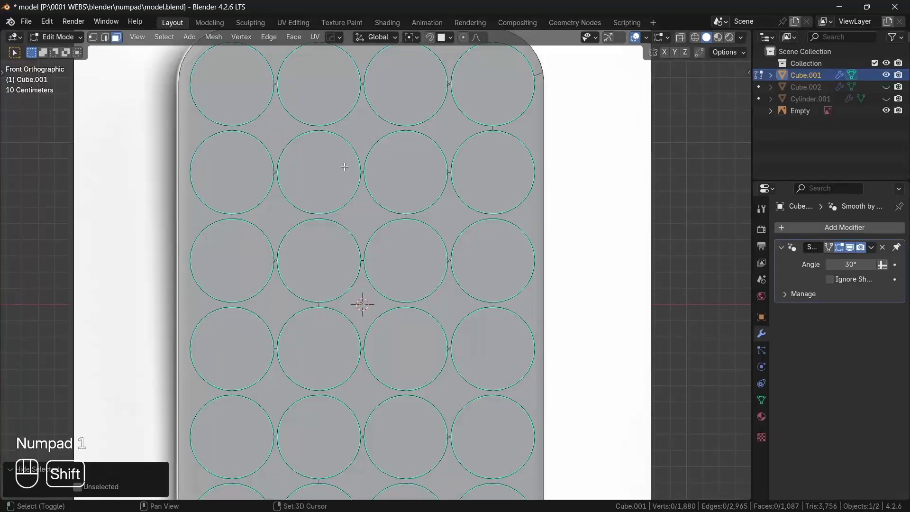
- Select all sharp edges of the round key recesses with a sharpness of 30°
{"action": "middle_click_drag", "start_coordinate": [345, 167], "coordinate": [293, 160]}
{"action": "left_click", "coordinate": [213, 181]}
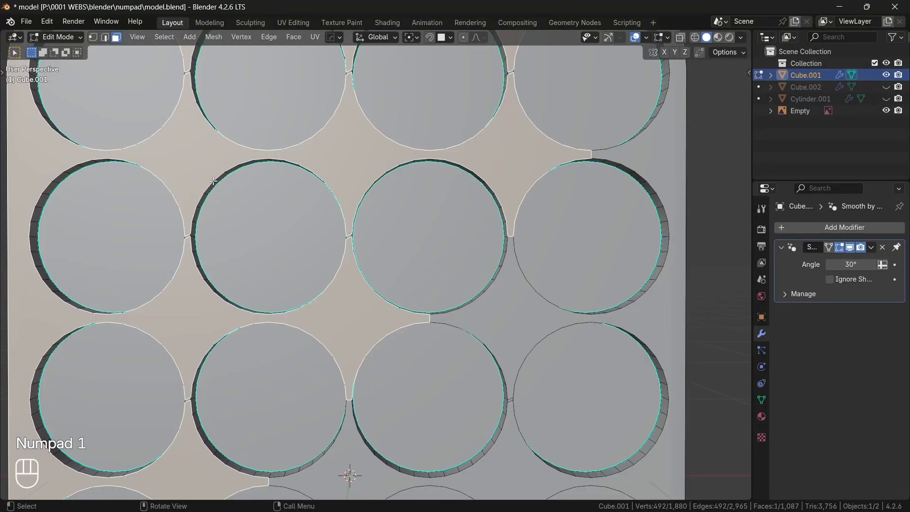
{"action": "key", "text": "2"}
{"action": "left_click", "coordinate": [221, 177]}
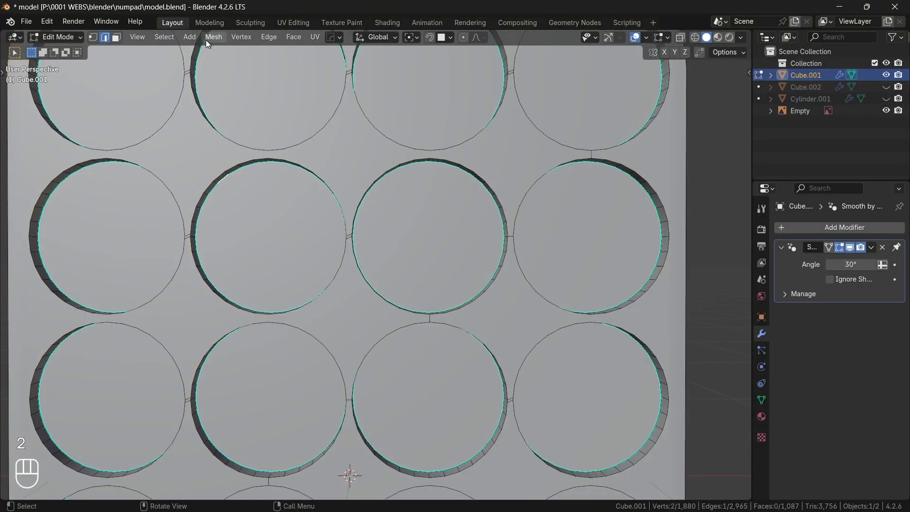
{"action": "left_click", "coordinate": [166, 41]}
{"action": "mouse_move", "coordinate": [243, 186]}
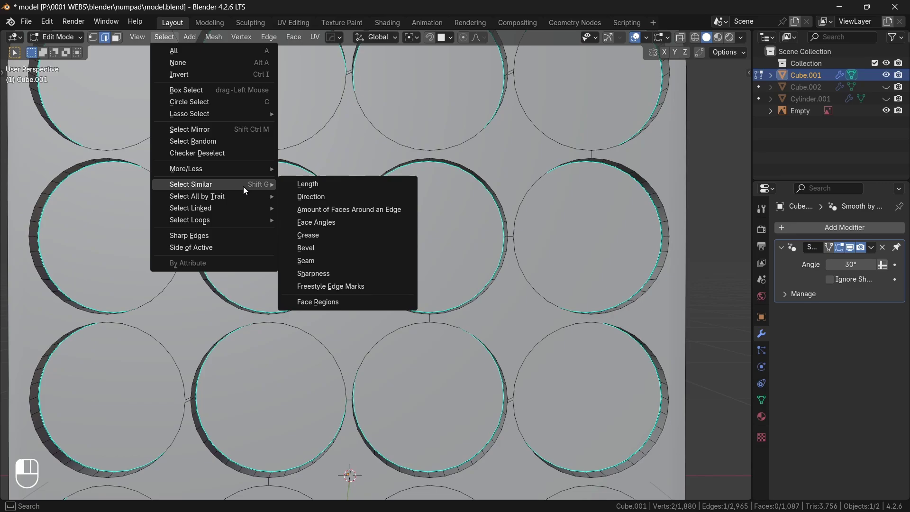
{"action": "left_click", "coordinate": [211, 235]}
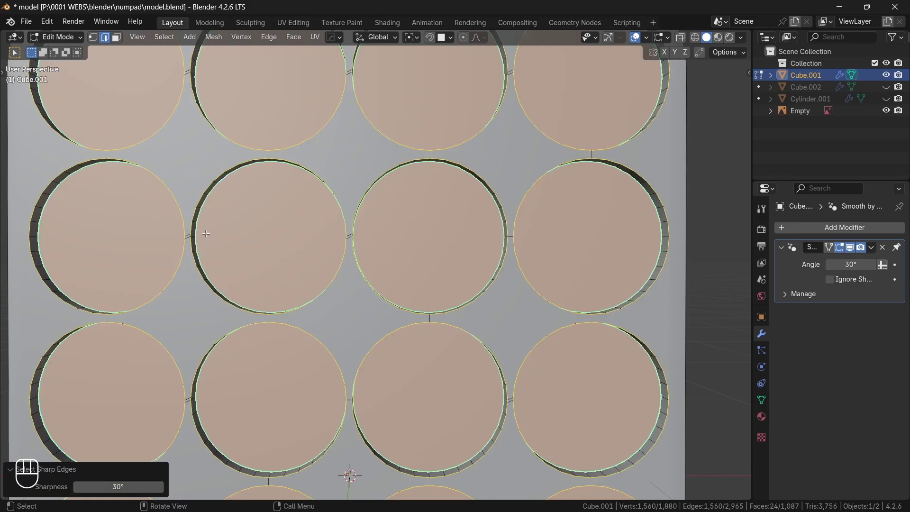
- Bevel the selected recess edges with a width of 0.00635 m and 6 segments, and save the file from Object Mode
{"action": "scroll", "coordinate": [291, 273], "scroll_direction": "down", "scroll_amount": 3}
{"action": "scroll", "coordinate": [290, 273], "scroll_direction": "up", "scroll_amount": 10}
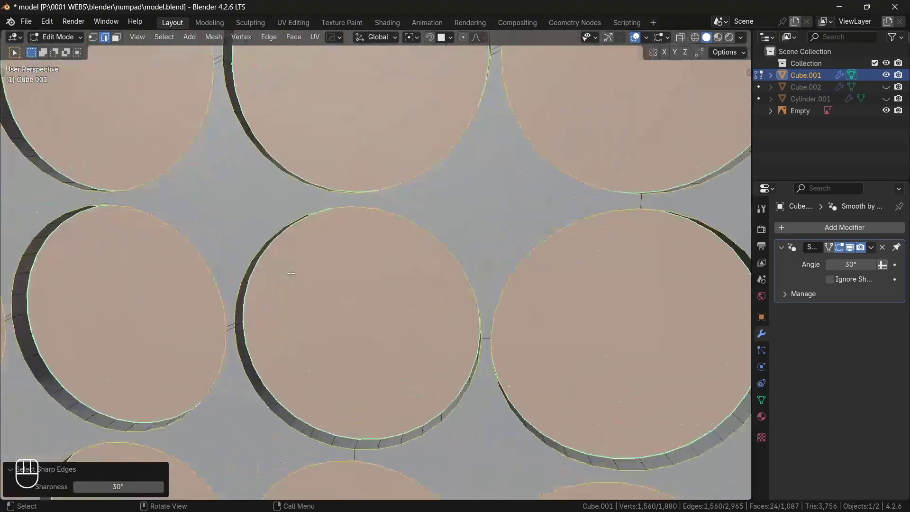
{"action": "middle_click_drag", "start_coordinate": [290, 273], "coordinate": [332, 237], "text": "shift"}
{"action": "key", "text": "ctrl+b"}
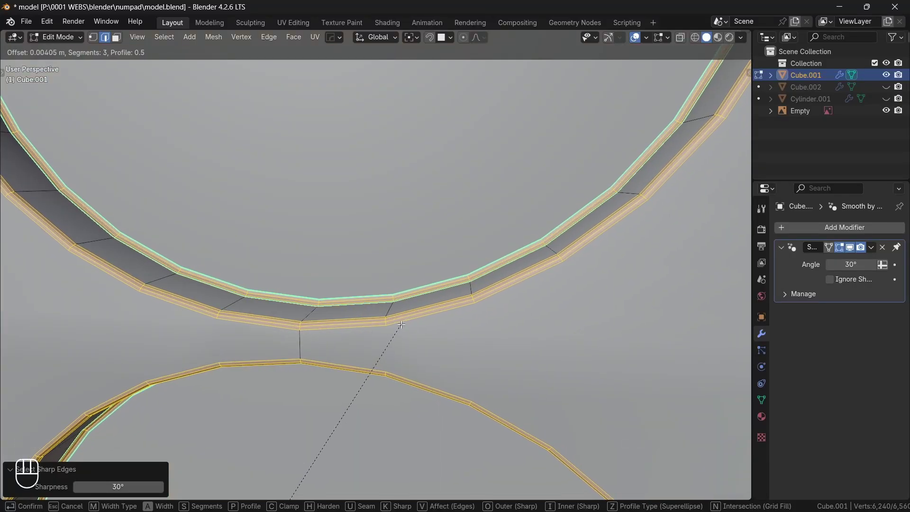
{"action": "scroll", "coordinate": [401, 324], "scroll_direction": "up", "scroll_amount": 1}
{"action": "scroll", "coordinate": [402, 325], "scroll_direction": "up", "scroll_amount": 2}
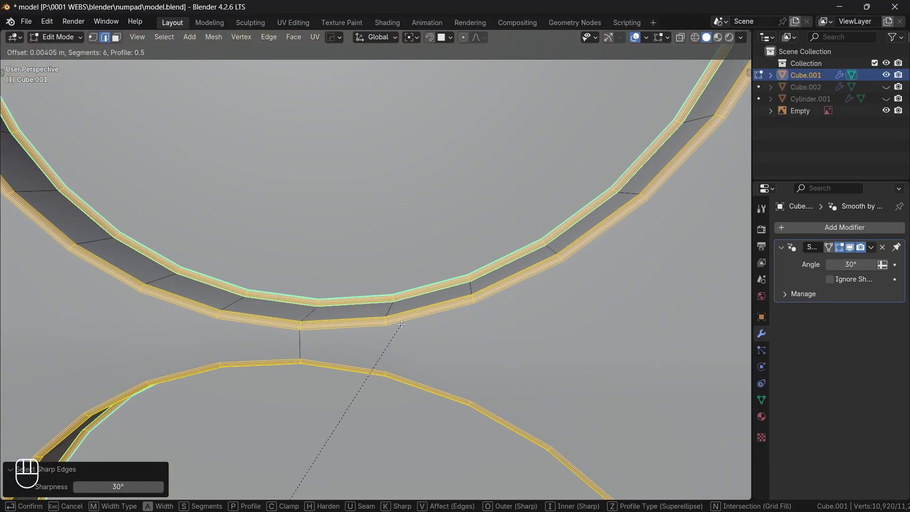
{"action": "left_click", "coordinate": [402, 324]}
{"action": "scroll", "coordinate": [402, 324], "scroll_direction": "down", "scroll_amount": 6}
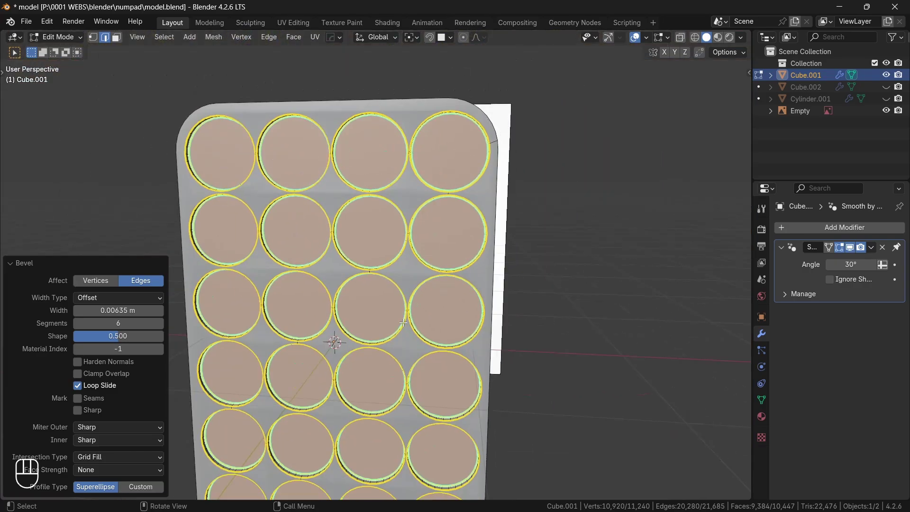
{"action": "key", "text": "Tab"}
{"action": "middle_click_drag", "start_coordinate": [403, 322], "coordinate": [467, 286]}
{"action": "key", "text": "ctrl+s"}
- Add a Weighted Normal modifier to the body plate and apply it
{"action": "left_click", "coordinate": [796, 226]}
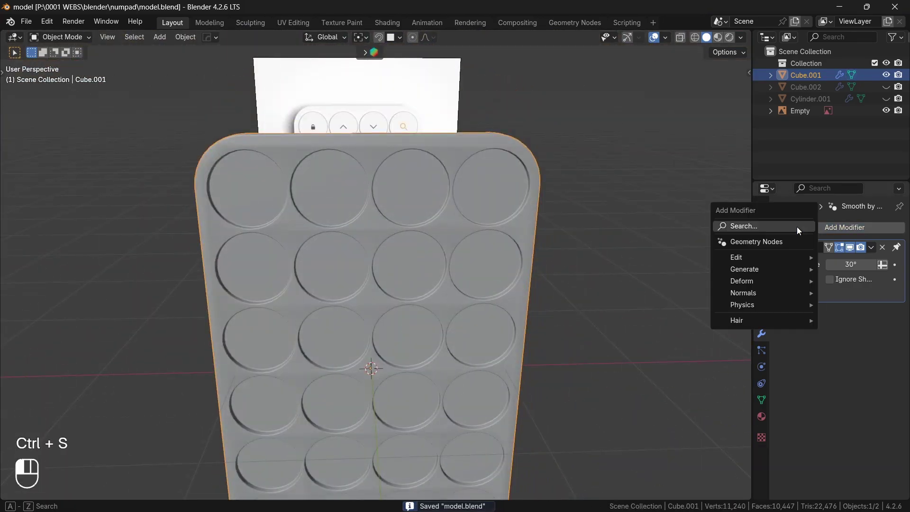
{"action": "type", "text": "wei"}
{"action": "key", "text": "Return"}
{"action": "left_click", "coordinate": [871, 247]}
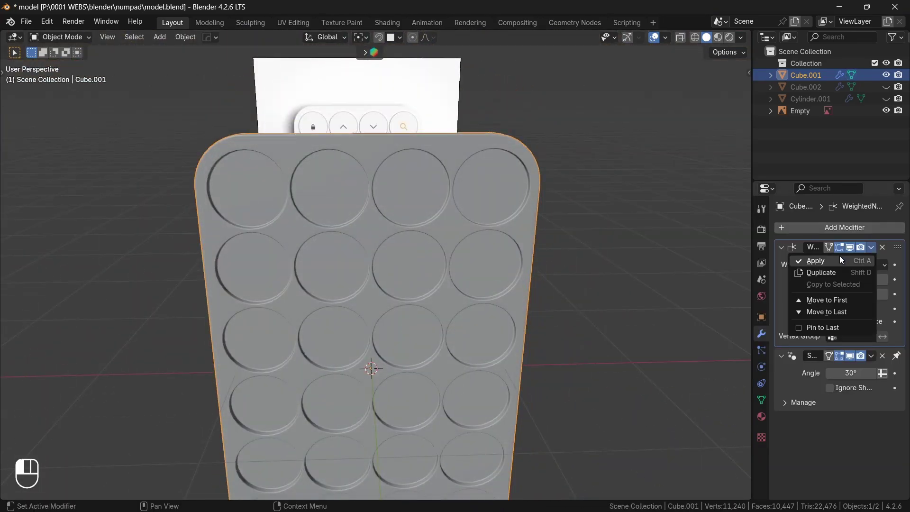
{"action": "left_click", "coordinate": [815, 260]}
- Reveal the body plate's hidden faces in Edit Mode and return to Object Mode
{"action": "middle_click_drag", "start_coordinate": [576, 279], "coordinate": [576, 283]}
{"action": "key", "text": "Tab"}
{"action": "key", "text": "alt+h"}
{"action": "key", "text": "Tab"}
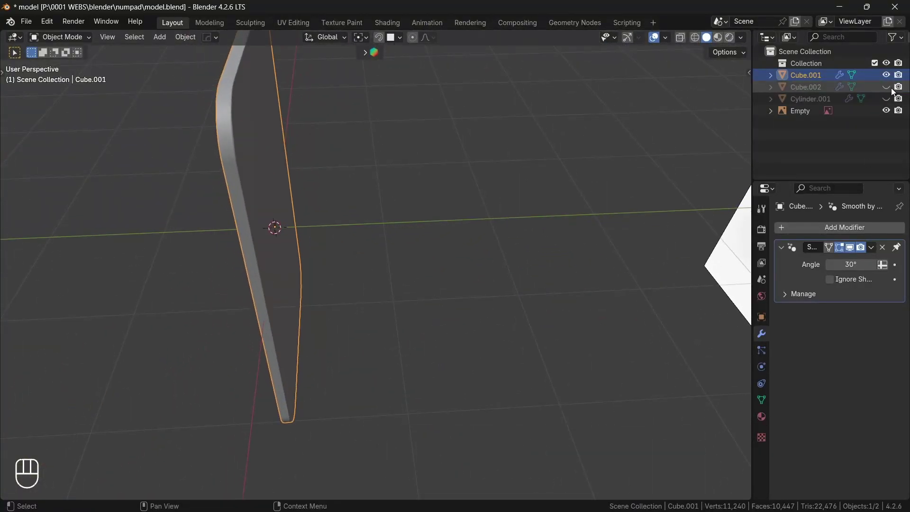
- Unhide the arrayed key cylinder and open it in Edit Mode
{"action": "left_click", "coordinate": [886, 98]}
{"action": "middle_click_drag", "start_coordinate": [587, 246], "coordinate": [265, 77]}
{"action": "left_click", "coordinate": [274, 119]}
{"action": "key", "text": "Tab"}
- From the right view with X-ray on, move the key cylinder's front face 0.20545 m along Y toward the plate
{"action": "key", "text": "KP_3"}
{"action": "key", "text": "alt+z"}
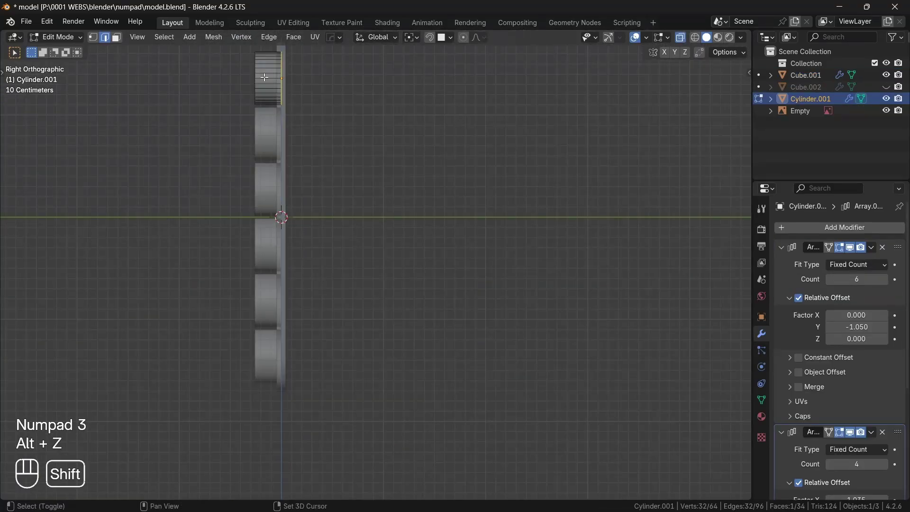
{"action": "scroll", "coordinate": [264, 76], "scroll_direction": "up", "scroll_amount": 6}
{"action": "middle_click_drag", "start_coordinate": [264, 76], "coordinate": [295, 196], "text": "shift"}
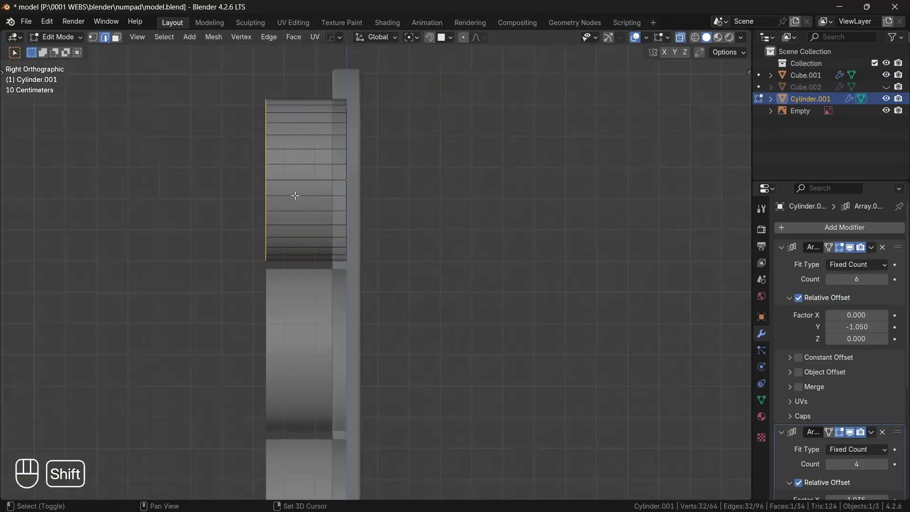
{"action": "key", "text": "g"}
{"action": "key", "text": "y"}
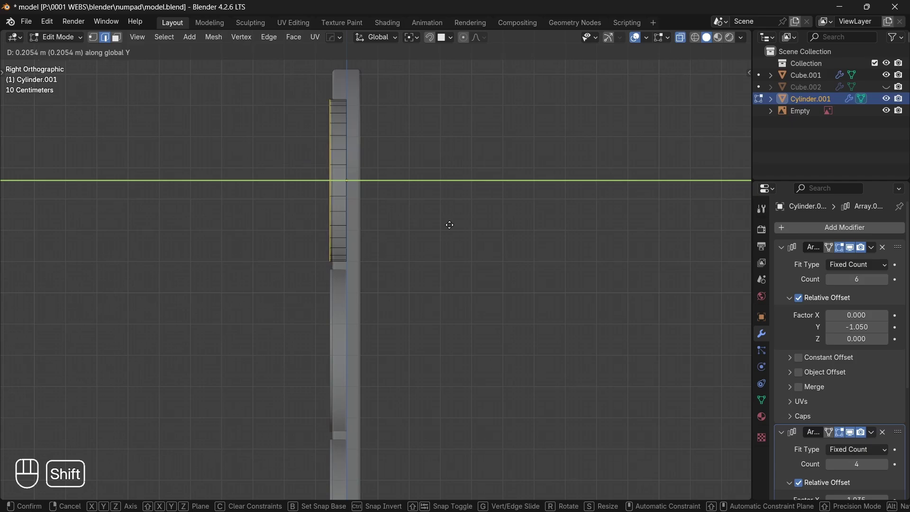
{"action": "left_click", "coordinate": [450, 224]}
- Bevel the key's front rim by about 0.029 m with 6 segments and return to Object Mode with X-ray off
{"action": "key", "text": "alt+z"}
{"action": "middle_click_drag", "start_coordinate": [450, 225], "coordinate": [487, 235]}
{"action": "scroll", "coordinate": [449, 225], "scroll_direction": "up", "scroll_amount": 4}
{"action": "key", "text": "ctrl+b"}
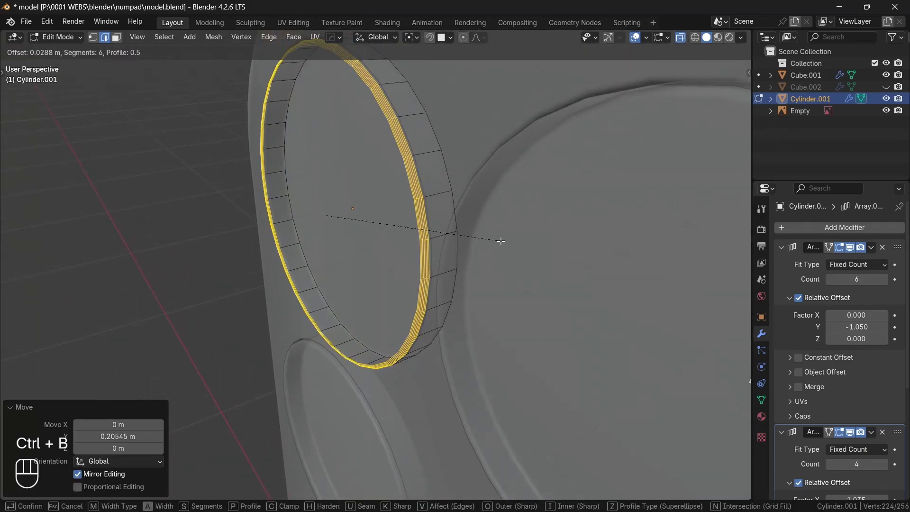
{"action": "left_click", "coordinate": [502, 241]}
{"action": "key", "text": "Tab"}
{"action": "key", "text": "alt+z"}
- Move the arrayed keys 0.004583 m along Y into their recesses
{"action": "key", "text": "g"}
{"action": "key", "text": "y"}
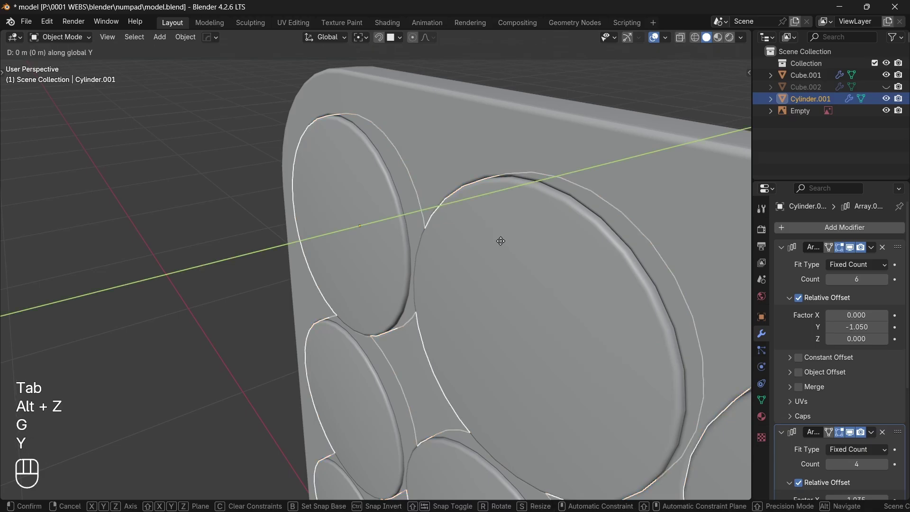
{"action": "left_click", "coordinate": [515, 234]}
{"action": "middle_click_drag", "start_coordinate": [515, 234], "coordinate": [518, 240]}
{"action": "scroll", "coordinate": [516, 236], "scroll_direction": "down", "scroll_amount": 5}
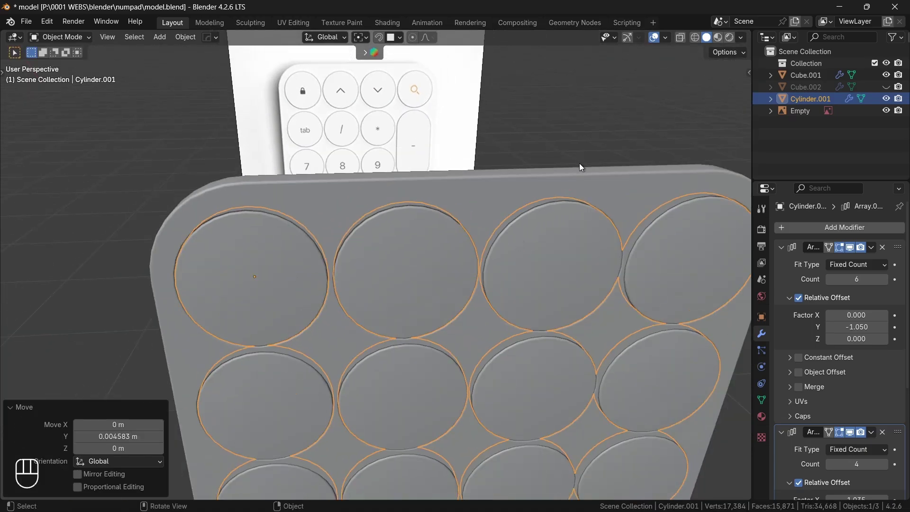
- Check the key seating up close and move the arrayed keys about -0.004 m along Y
{"action": "left_click", "coordinate": [580, 166]}
{"action": "middle_click_drag", "start_coordinate": [580, 166], "coordinate": [606, 48], "text": "ctrl"}
{"action": "left_click", "coordinate": [600, 133]}
{"action": "scroll", "coordinate": [599, 133], "scroll_direction": "up", "scroll_amount": 4}
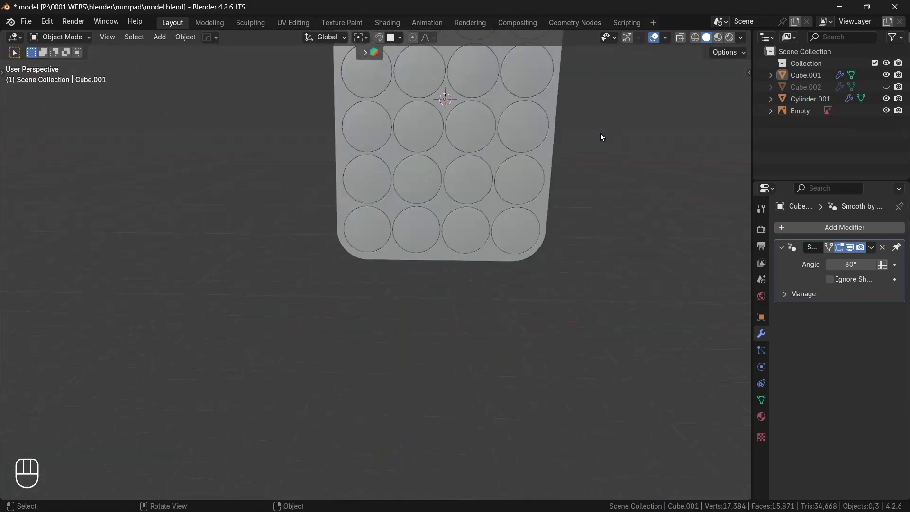
{"action": "scroll", "coordinate": [600, 132], "scroll_direction": "up", "scroll_amount": 3}
{"action": "middle_click_drag", "start_coordinate": [600, 133], "coordinate": [378, 155], "text": "shift"}
{"action": "scroll", "coordinate": [600, 133], "scroll_direction": "up", "scroll_amount": 3}
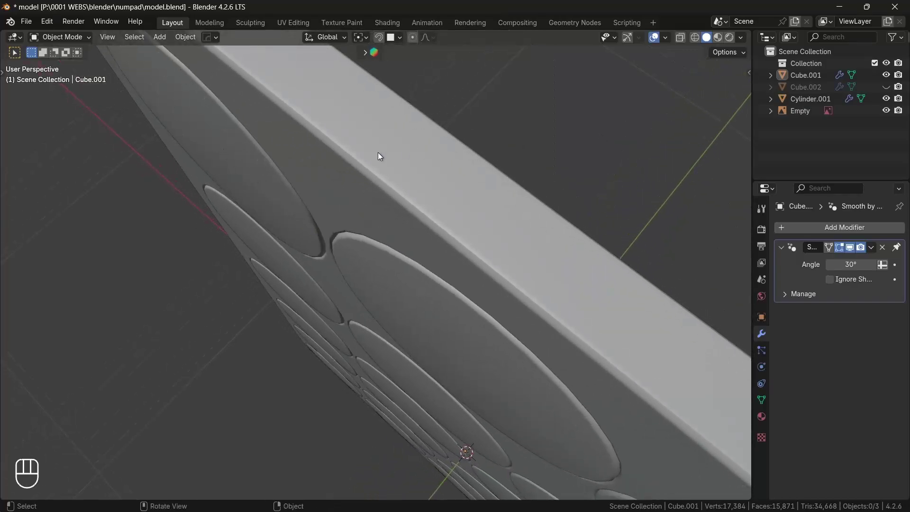
{"action": "left_click", "coordinate": [257, 181]}
{"action": "key", "text": "g"}
{"action": "key", "text": "y"}
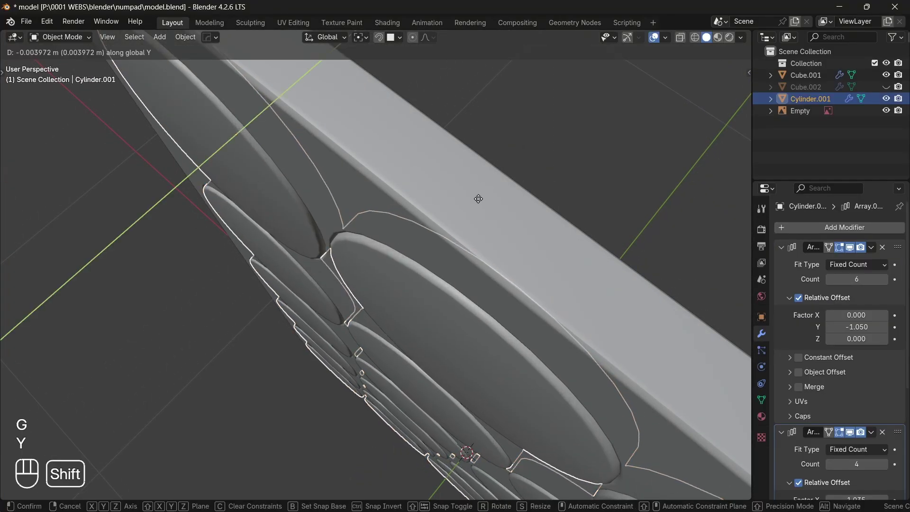
{"action": "left_click", "coordinate": [478, 199]}
{"action": "key", "text": "Tab"}
{"action": "middle_click_drag", "start_coordinate": [478, 199], "coordinate": [502, 275]}
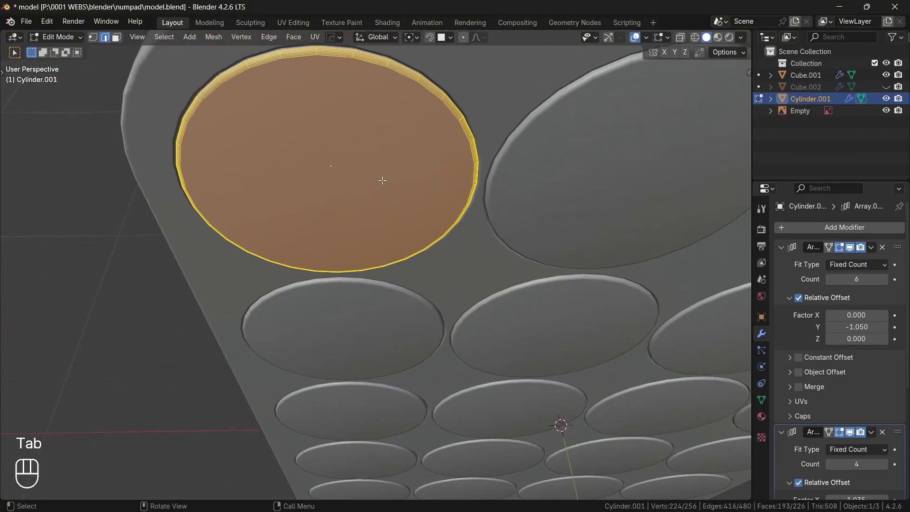
{"action": "key", "text": "3"}
{"action": "key", "text": "Tab"}
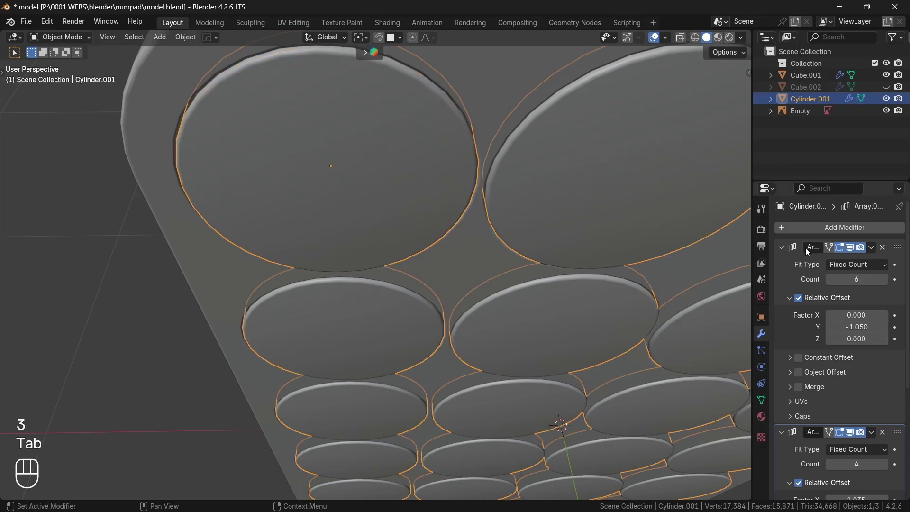
- Add a Weighted Normal modifier to the arrayed keys and apply it
{"action": "left_click", "coordinate": [825, 229]}
{"action": "type", "text": "wel"}
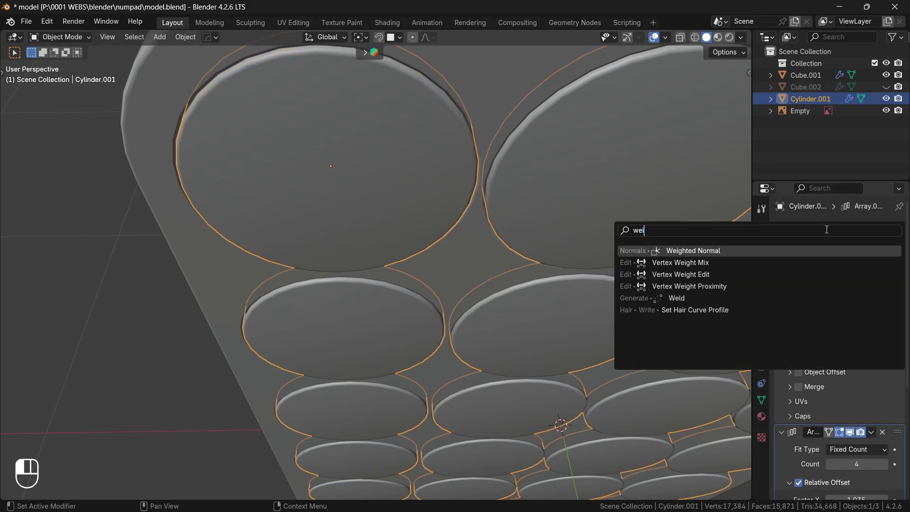
{"action": "key", "text": "Return"}
{"action": "scroll", "coordinate": [855, 332], "scroll_direction": "down", "scroll_amount": 10}
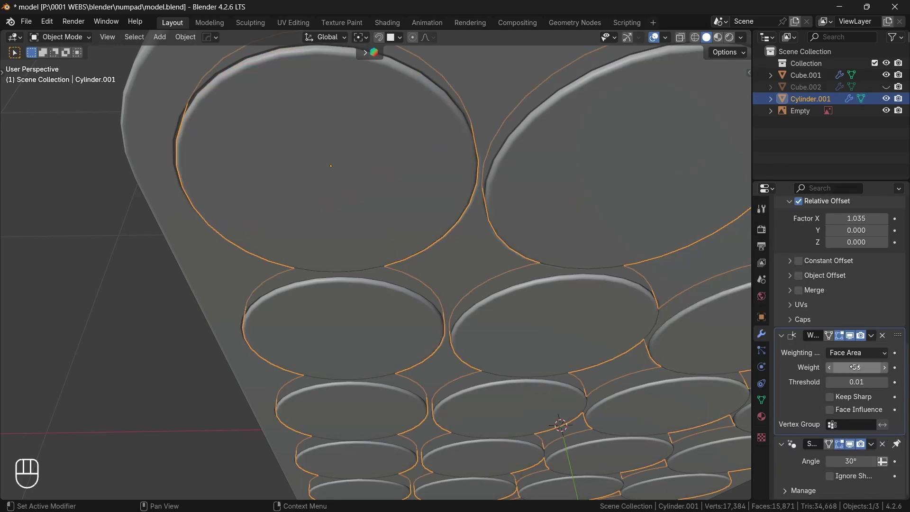
{"action": "left_click", "coordinate": [871, 335]}
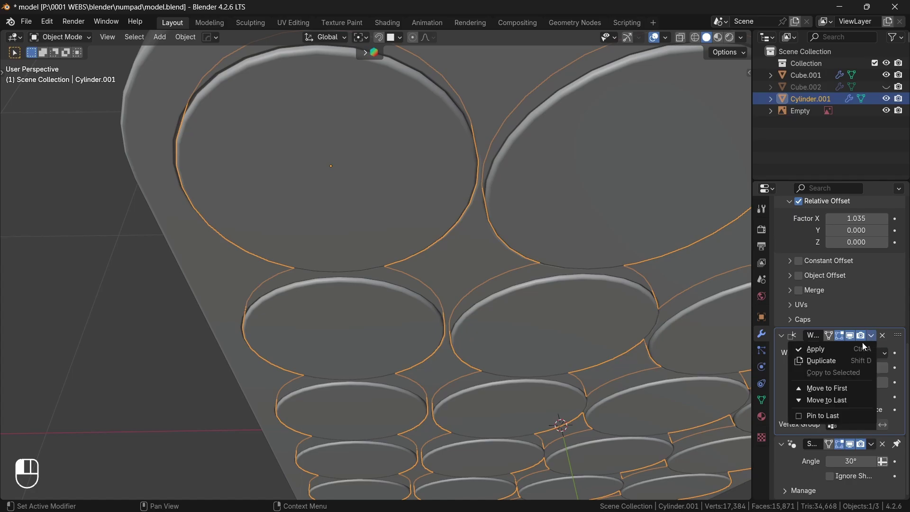
{"action": "left_click", "coordinate": [851, 348]}
- Deselect the keys and save the file
{"action": "middle_click_drag", "start_coordinate": [559, 299], "coordinate": [502, 308], "text": "ctrl"}
{"action": "left_click", "coordinate": [559, 314]}
{"action": "middle_click_drag", "start_coordinate": [558, 314], "coordinate": [559, 313]}
{"action": "key", "text": "ctrl+s"}
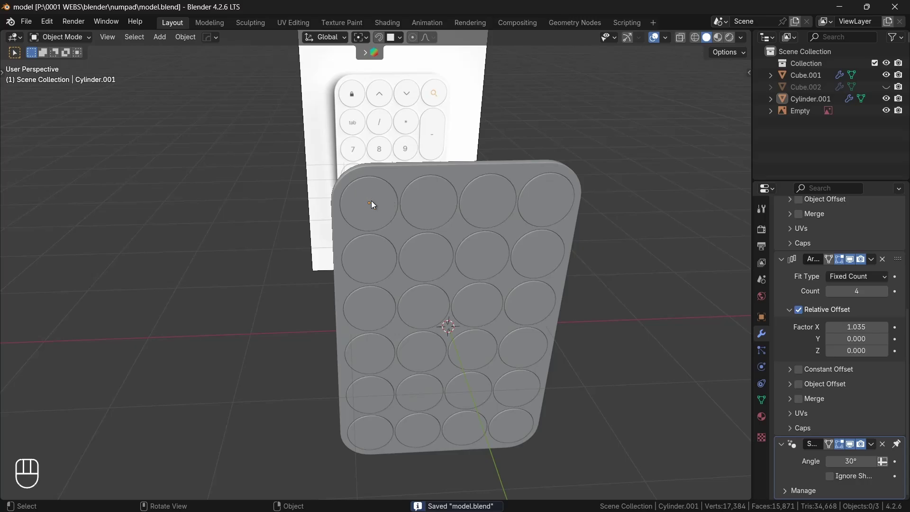
- Apply both Array modifiers on the key cylinder, the 4-count one first and the 6-count one second
{"action": "left_click", "coordinate": [373, 204]}
{"action": "key", "text": "Tab"}
{"action": "key", "text": "Tab"}
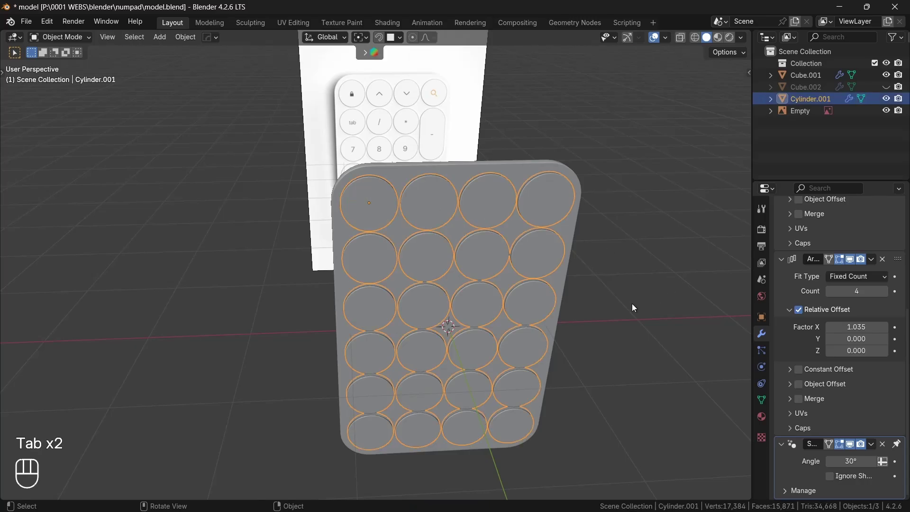
{"action": "left_click", "coordinate": [873, 257]}
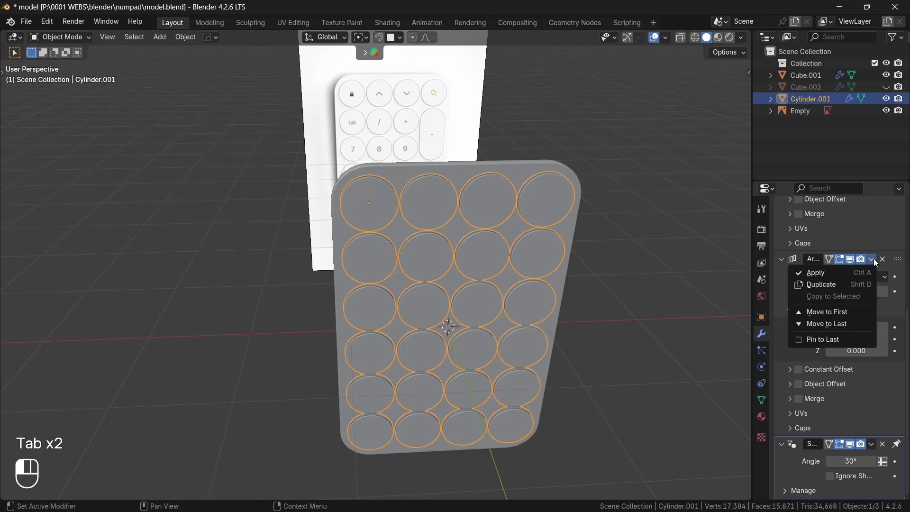
{"action": "left_click", "coordinate": [834, 274]}
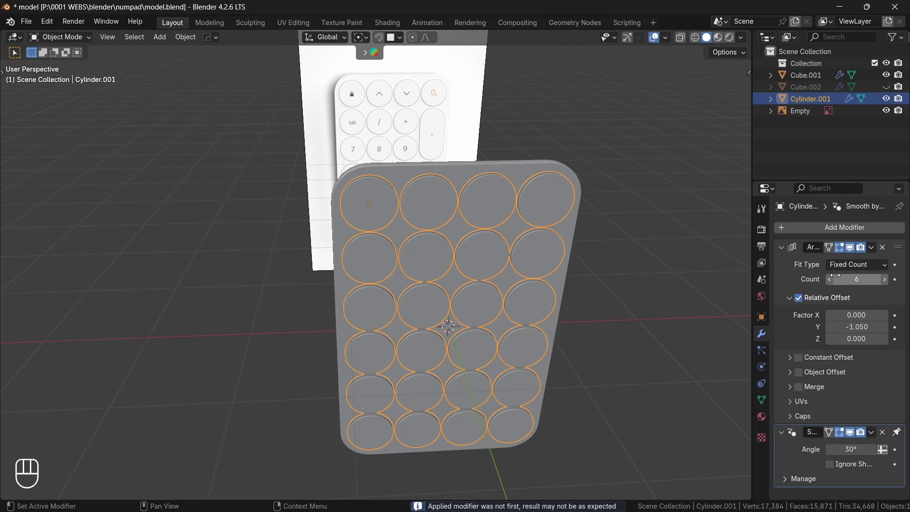
{"action": "left_click", "coordinate": [872, 247]}
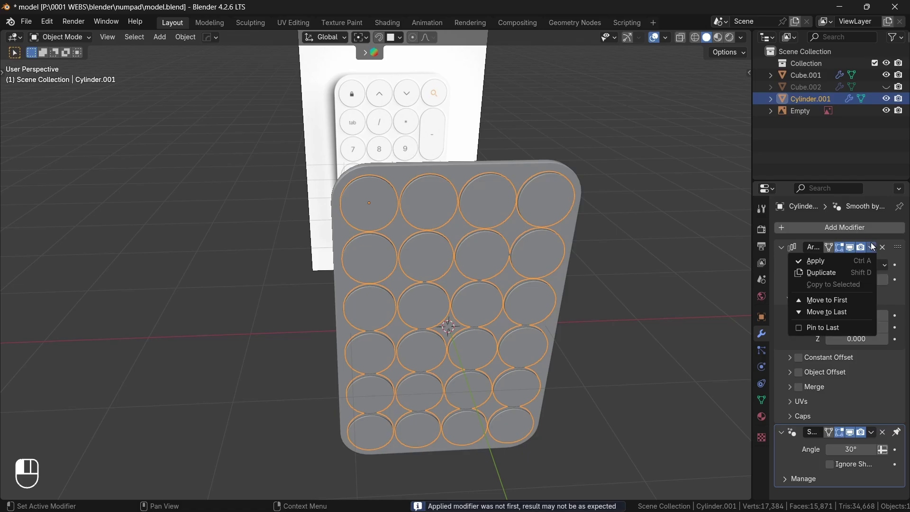
{"action": "left_click", "coordinate": [841, 261]}
- In Edit Mode from the front view with X-ray on, select the lower-half vertices of the second-row key in the fourth column
{"action": "key", "text": "Tab"}
{"action": "middle_click_drag", "start_coordinate": [568, 332], "coordinate": [497, 325]}
{"action": "key", "text": "KP_1"}
{"action": "middle_click_drag", "start_coordinate": [533, 367], "coordinate": [537, 370]}
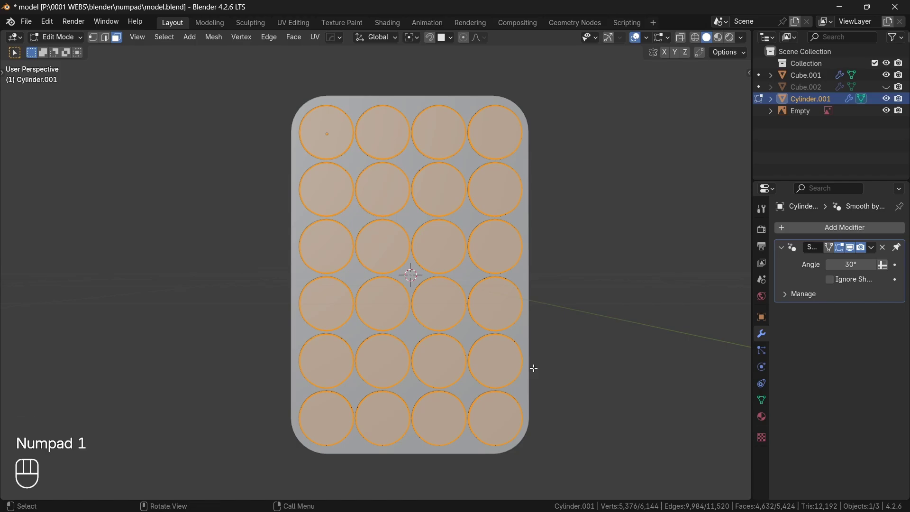
{"action": "key", "text": "KP_1"}
{"action": "key", "text": "alt+z"}
{"action": "key", "text": "KP_1"}
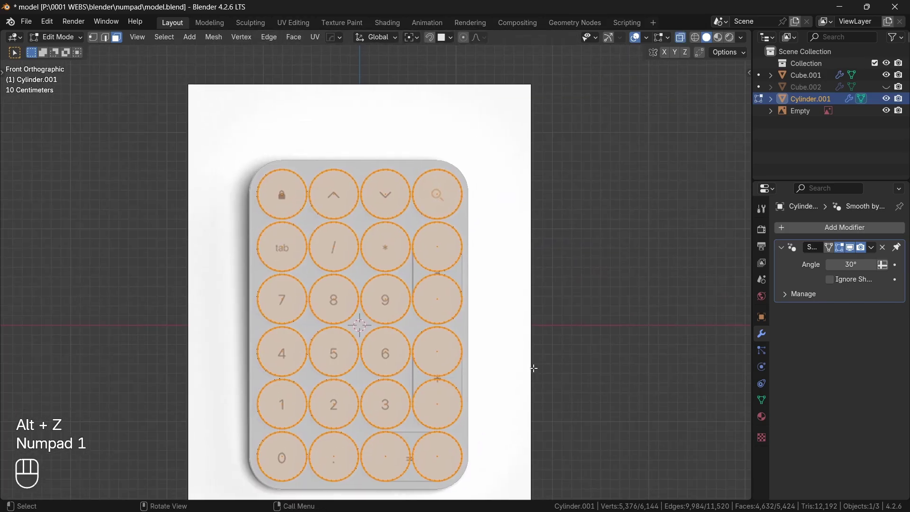
{"action": "scroll", "coordinate": [533, 367], "scroll_direction": "up", "scroll_amount": 9}
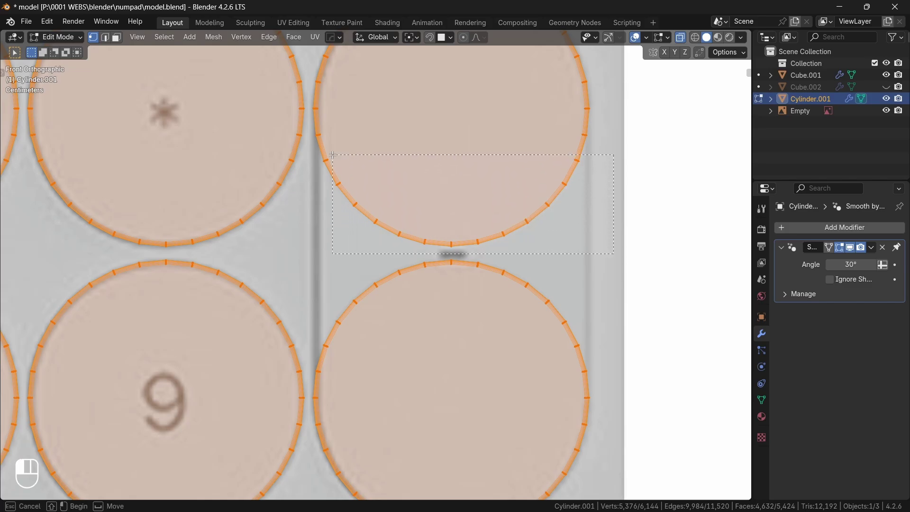
{"action": "left_click_drag", "start_coordinate": [311, 106], "coordinate": [311, 106]}
{"action": "middle_click_drag", "start_coordinate": [456, 327], "coordinate": [450, 197], "text": "shift"}
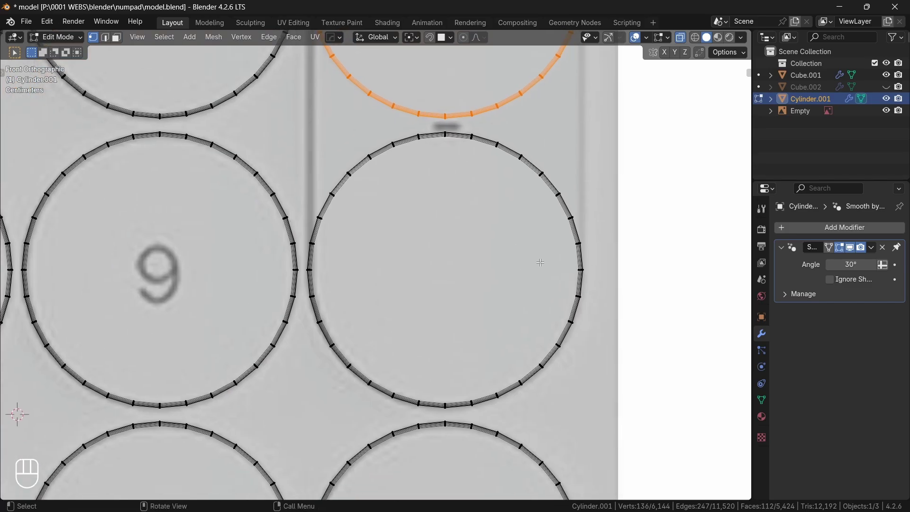
{"action": "key", "text": "g"}
{"action": "key", "text": "z"}
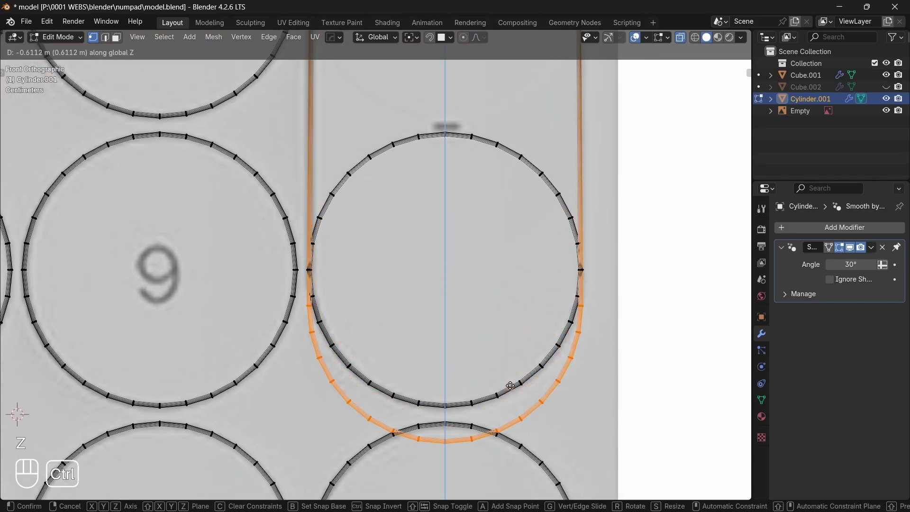
{"action": "right_click", "coordinate": [509, 386]}
- Set the snap target to Vertex and move the selected half -0.54386 m along Z, snapping it to the third-row key's lower edge
{"action": "key", "text": "shift+ctrl+Tab"}
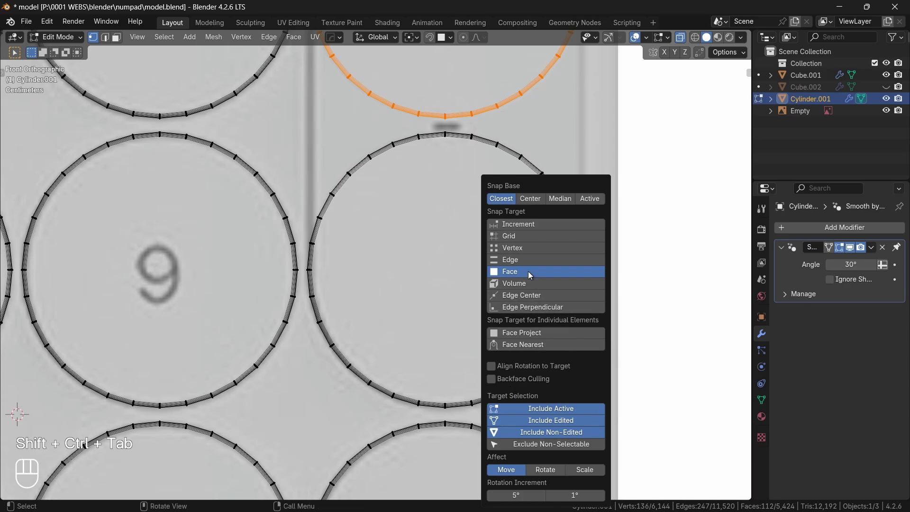
{"action": "left_click", "coordinate": [520, 248]}
{"action": "key", "text": "g"}
{"action": "key", "text": "z"}
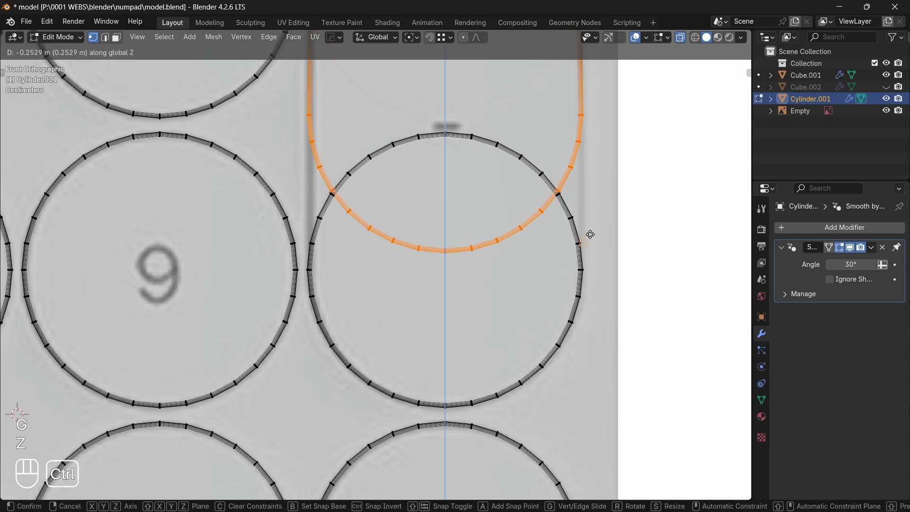
{"action": "left_click", "coordinate": [443, 407]}
- Select the lower half of the fourth-row key in the fourth column and move it -0.54408 m along Z, snapping to the fifth-row key's lower edge
{"action": "scroll", "coordinate": [444, 407], "scroll_direction": "down", "scroll_amount": 4}
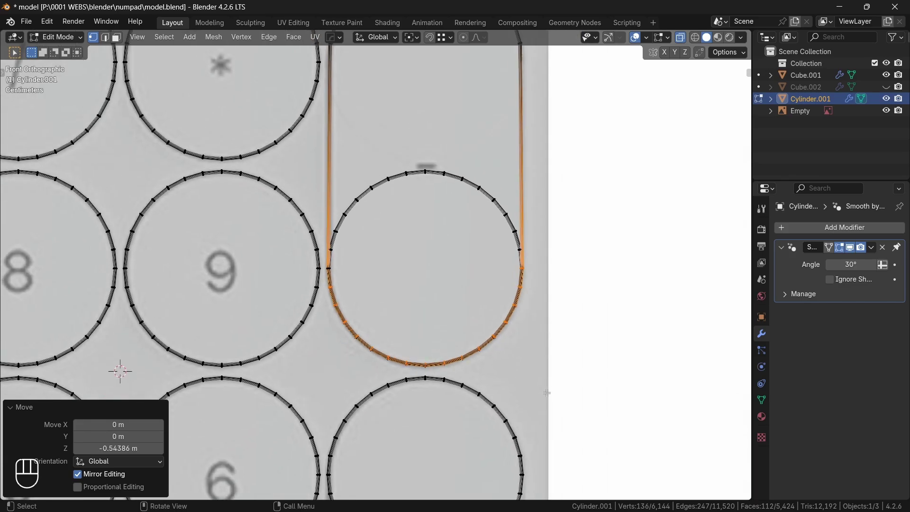
{"action": "scroll", "coordinate": [545, 392], "scroll_direction": "down", "scroll_amount": 5, "text": "shift"}
{"action": "middle_click_drag", "start_coordinate": [547, 393], "coordinate": [546, 392]}
{"action": "key", "text": "KP_1"}
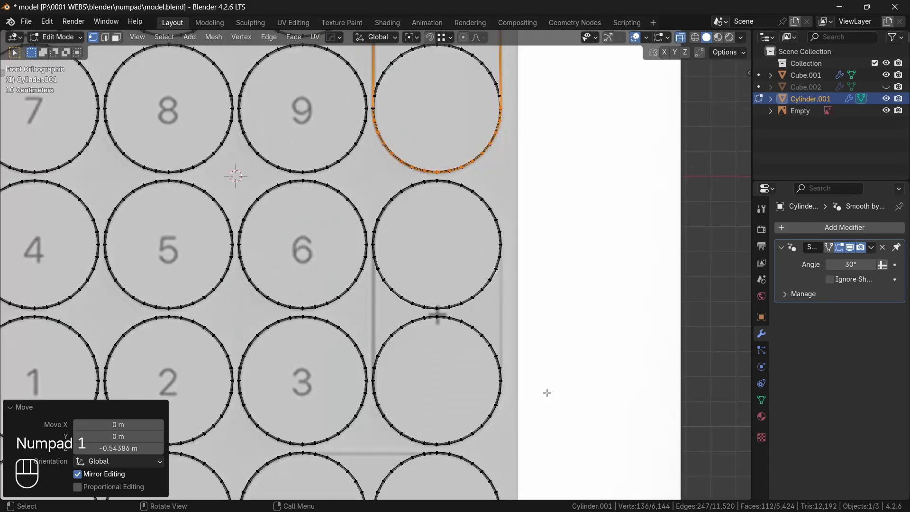
{"action": "scroll", "coordinate": [546, 392], "scroll_direction": "up", "scroll_amount": 3}
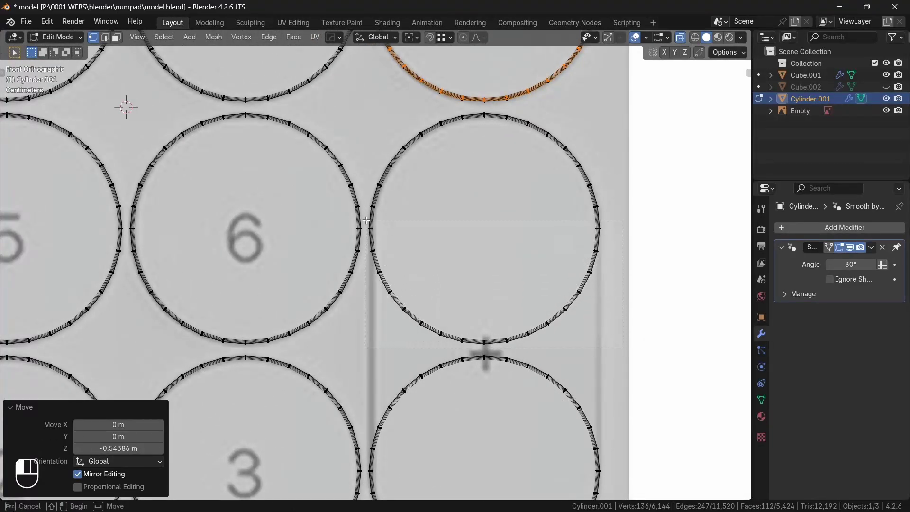
{"action": "left_click_drag", "start_coordinate": [367, 220], "coordinate": [366, 220]}
{"action": "middle_click_drag", "start_coordinate": [544, 427], "coordinate": [518, 297], "text": "shift"}
{"action": "key", "text": "g"}
{"action": "key", "text": "z"}
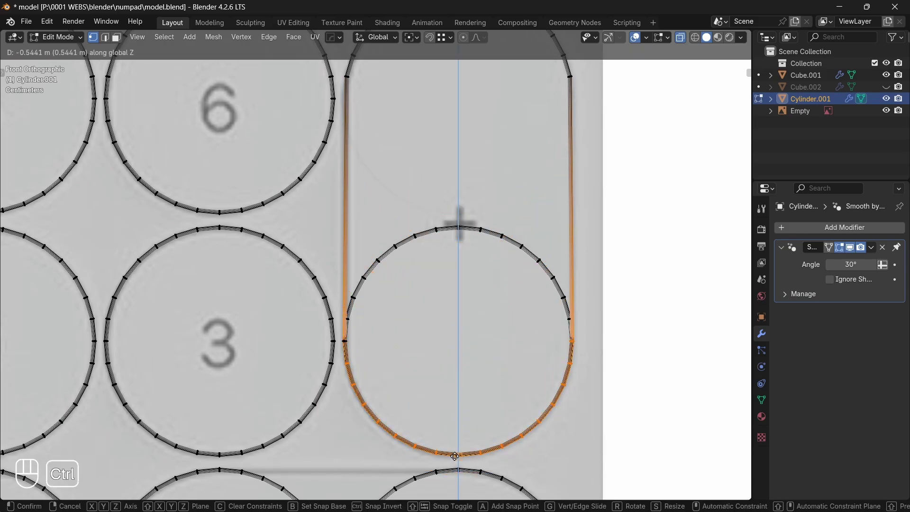
{"action": "left_click", "coordinate": [455, 456], "text": "ctrl"}
- Move the right half of the bottom-row key in the third column 0.5395 m along X to the fourth-column key's outer edge, and leave Edit Mode
{"action": "middle_click_drag", "start_coordinate": [548, 417], "coordinate": [619, 298], "text": "ctrl"}
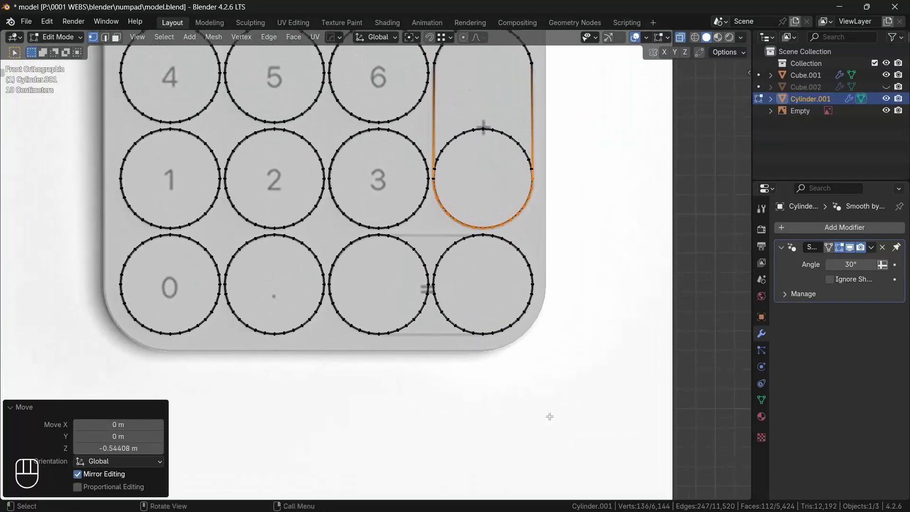
{"action": "scroll", "coordinate": [549, 416], "scroll_direction": "up", "scroll_amount": 4}
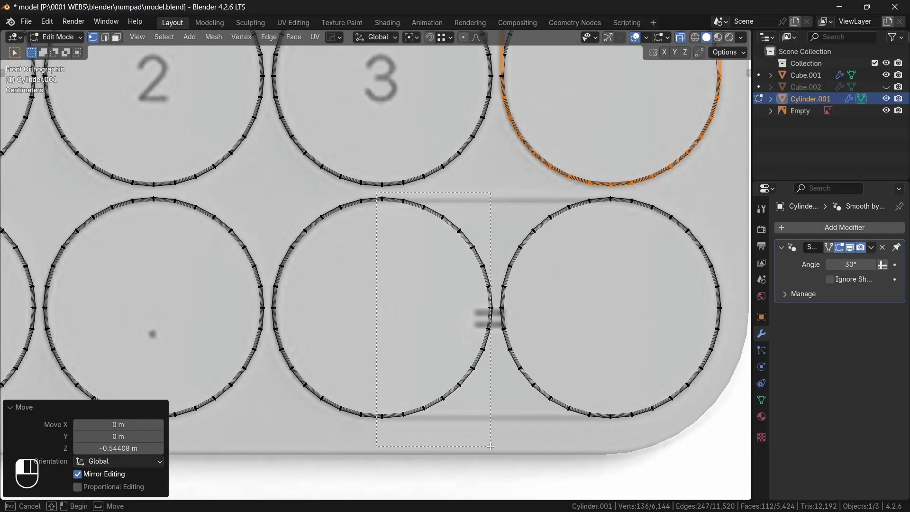
{"action": "left_click_drag", "start_coordinate": [497, 446], "coordinate": [497, 446]}
{"action": "key", "text": "g"}
{"action": "key", "text": "z"}
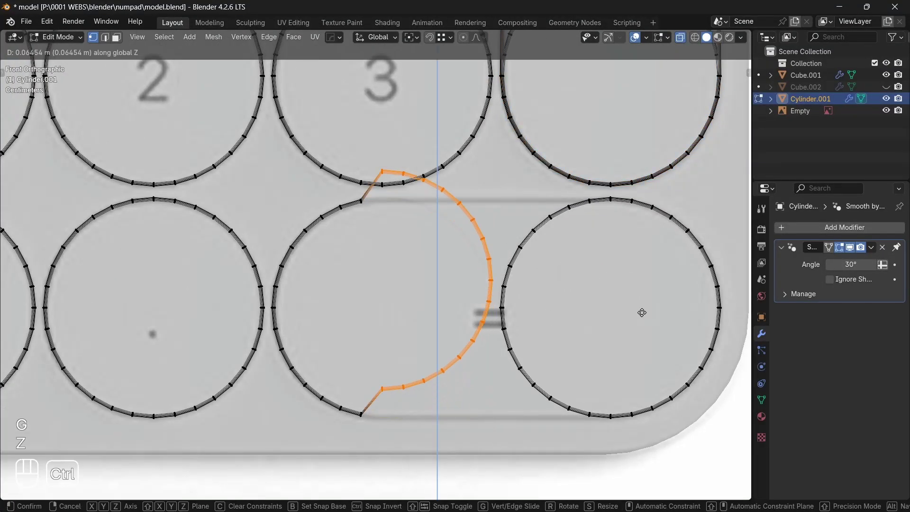
{"action": "key", "text": "x"}
{"action": "key", "text": "ctrl"}
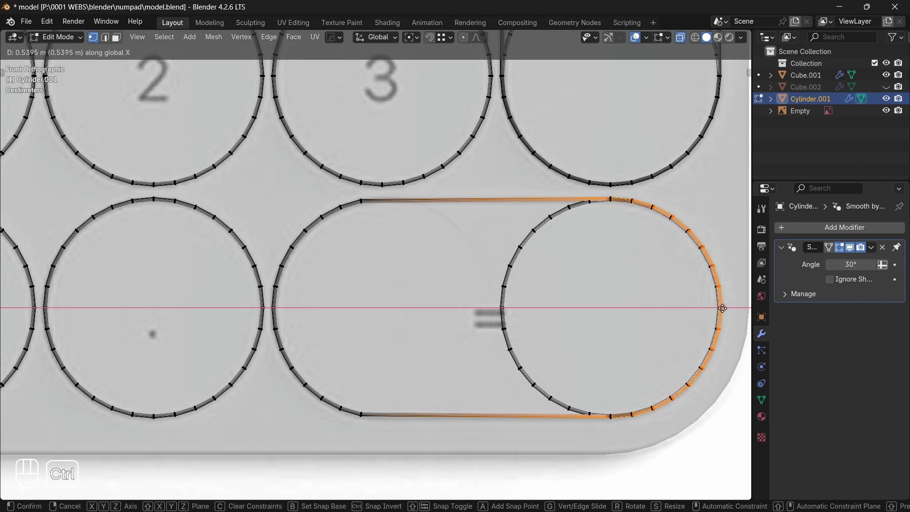
{"action": "left_click", "coordinate": [721, 309]}
{"action": "scroll", "coordinate": [720, 310], "scroll_direction": "down", "scroll_amount": 2}
{"action": "key", "text": "Tab"}
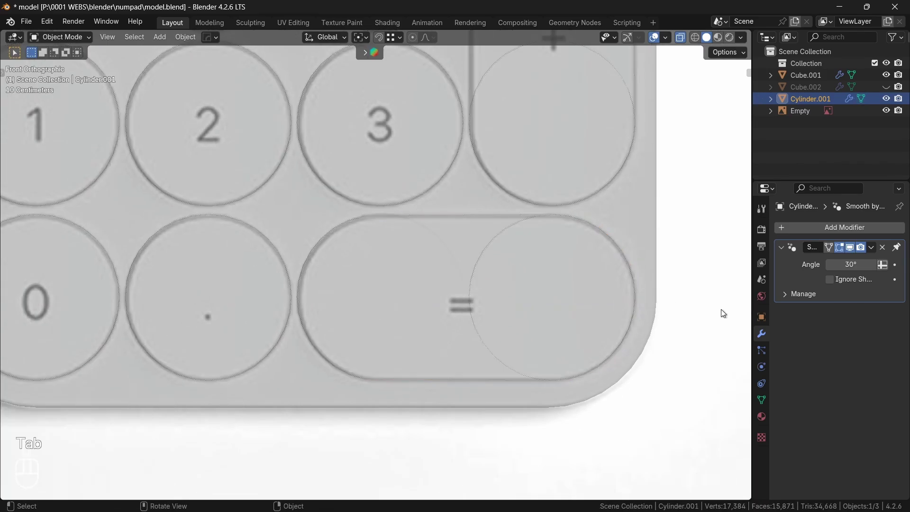
{"action": "key", "text": "alt+z"}
{"action": "middle_click_drag", "start_coordinate": [602, 296], "coordinate": [602, 296]}
{"action": "scroll", "coordinate": [475, 321], "scroll_direction": "down", "scroll_amount": 3}
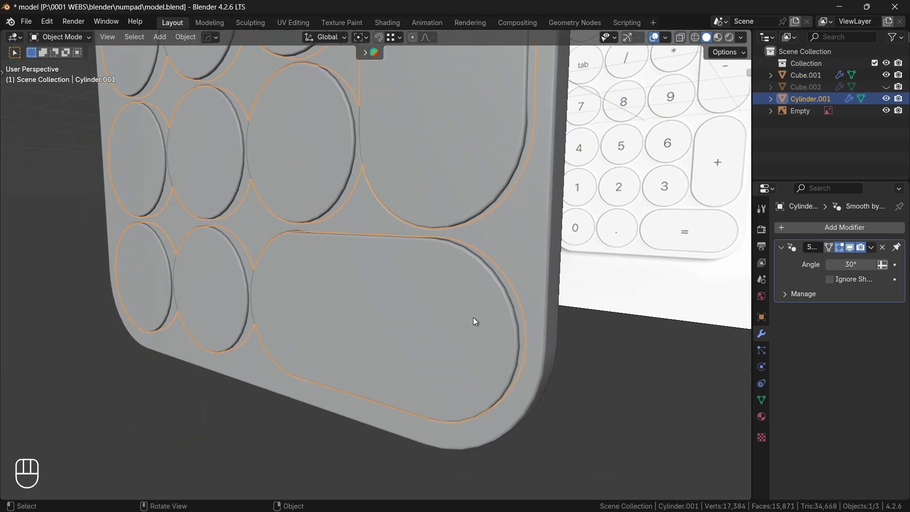
- Select the whole key mesh in Edit Mode and separate it by loose parts into individual key objects
{"action": "middle_click_drag", "start_coordinate": [474, 319], "coordinate": [473, 317]}
{"action": "key", "text": "Tab"}
{"action": "key", "text": "Tab"}
{"action": "key", "text": "alt+z"}
{"action": "key", "text": "alt+z"}
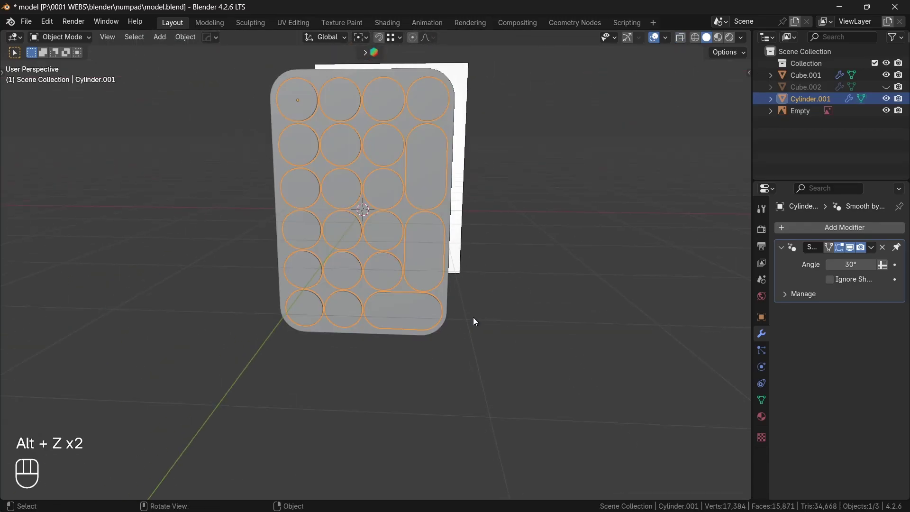
{"action": "key", "text": "Tab"}
{"action": "key", "text": "a"}
{"action": "key", "text": "p"}
{"action": "left_click", "coordinate": [442, 342]}
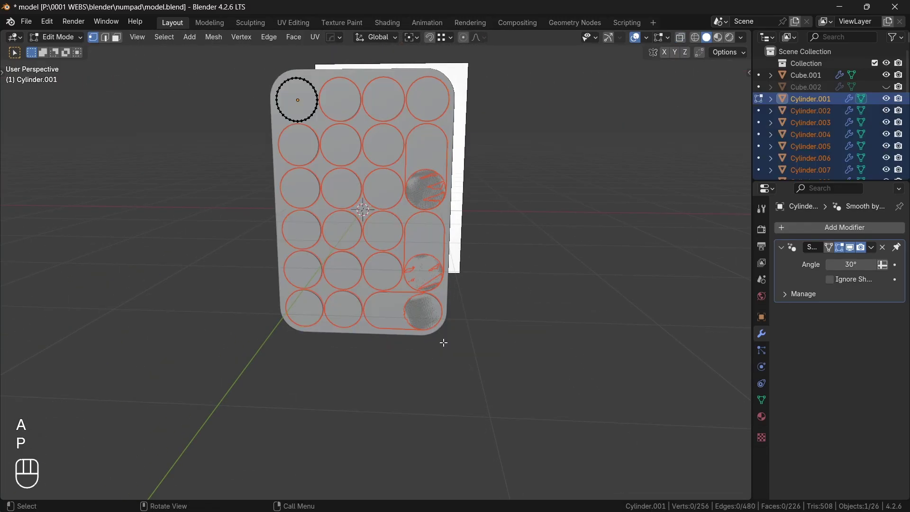
- In Object Mode, apply all transforms to the separated keys and set each key's origin to its geometry
{"action": "key", "text": "Tab"}
{"action": "key", "text": "alt+z"}
{"action": "key", "text": "alt+z"}
{"action": "key", "text": "q"}
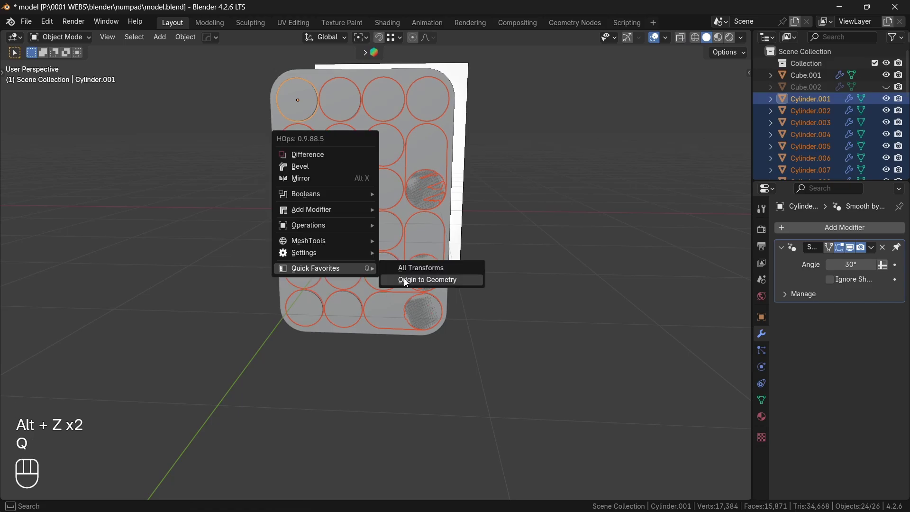
{"action": "left_click", "coordinate": [407, 269]}
{"action": "key", "text": "q"}
{"action": "mouse_move", "coordinate": [408, 269]}
{"action": "left_click", "coordinate": [440, 279]}
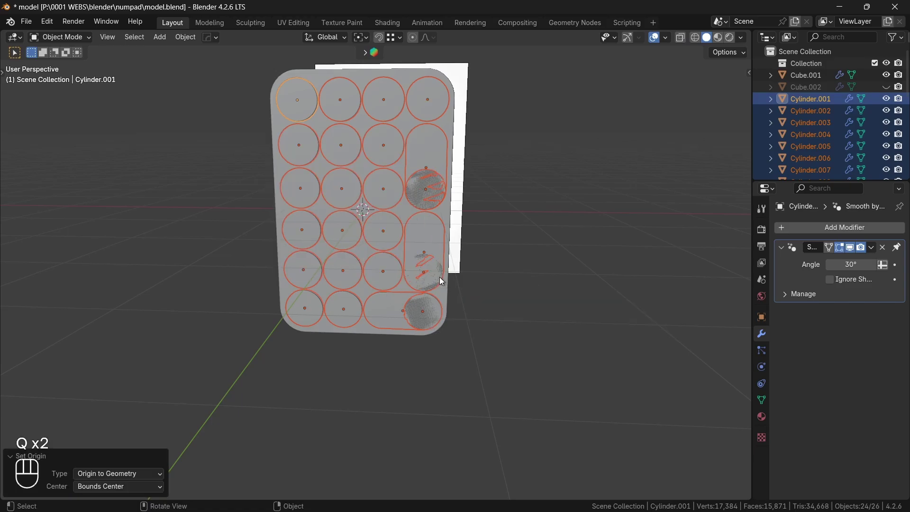
- Delete the three leftover round keys overlapping the elongated double keys, and save the file
{"action": "scroll", "coordinate": [439, 278], "scroll_direction": "up", "scroll_amount": 3}
{"action": "left_click", "coordinate": [440, 279]}
{"action": "key", "text": "Delete"}
{"action": "left_click", "coordinate": [440, 337]}
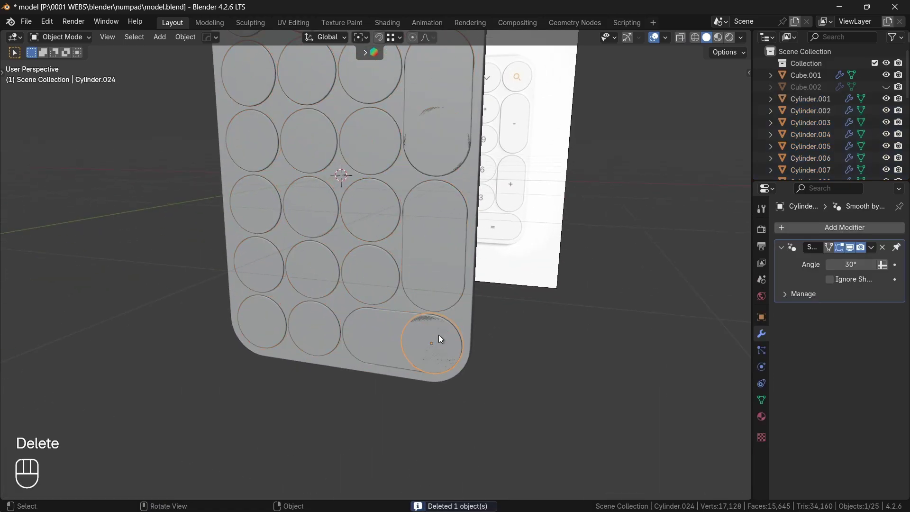
{"action": "key", "text": "Delete"}
{"action": "left_click", "coordinate": [432, 138]}
{"action": "key", "text": "Delete"}
{"action": "key", "text": "ctrl+s"}
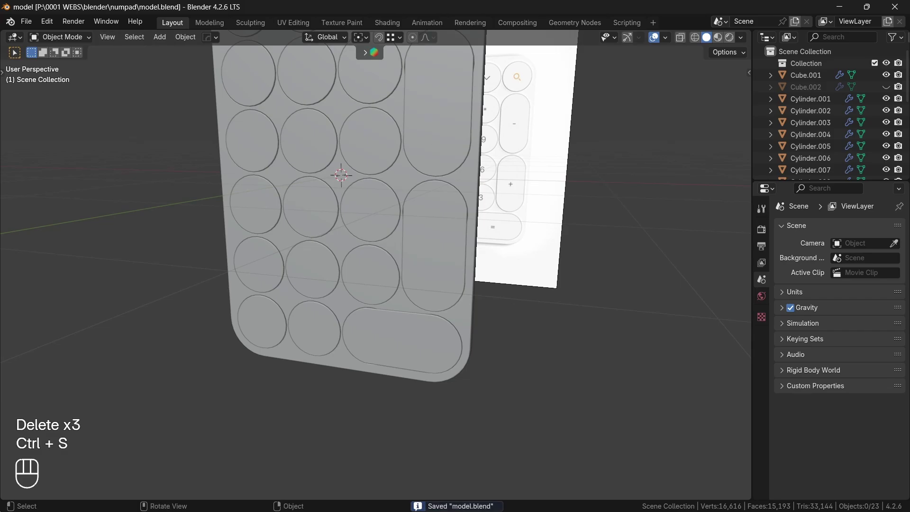
- Examine the round and elongated keys and their recesses in the plate from several angles and the side
{"action": "key", "text": "KP_1"}
{"action": "scroll", "coordinate": [529, 400], "scroll_direction": "up", "scroll_amount": 6}
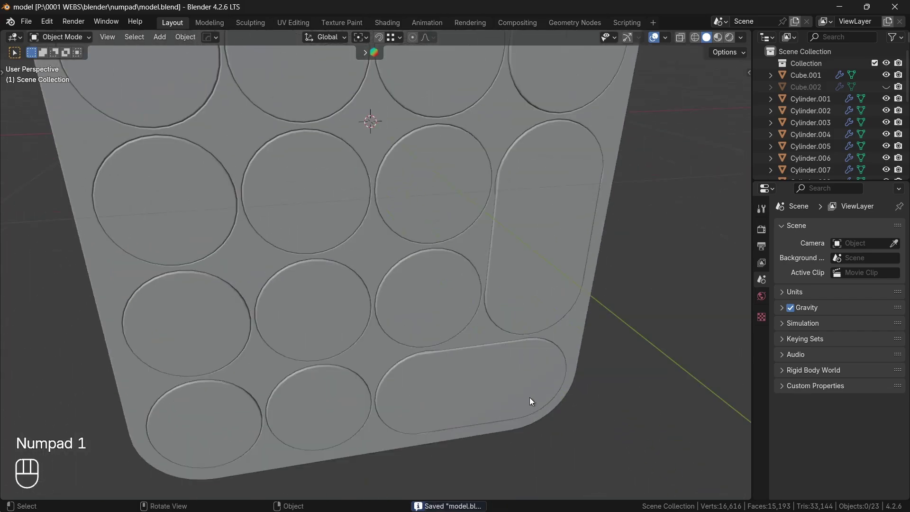
{"action": "scroll", "coordinate": [530, 401], "scroll_direction": "down", "scroll_amount": 5}
{"action": "scroll", "coordinate": [529, 401], "scroll_direction": "up", "scroll_amount": 5}
{"action": "scroll", "coordinate": [530, 401], "scroll_direction": "up", "scroll_amount": 2, "text": "shift"}
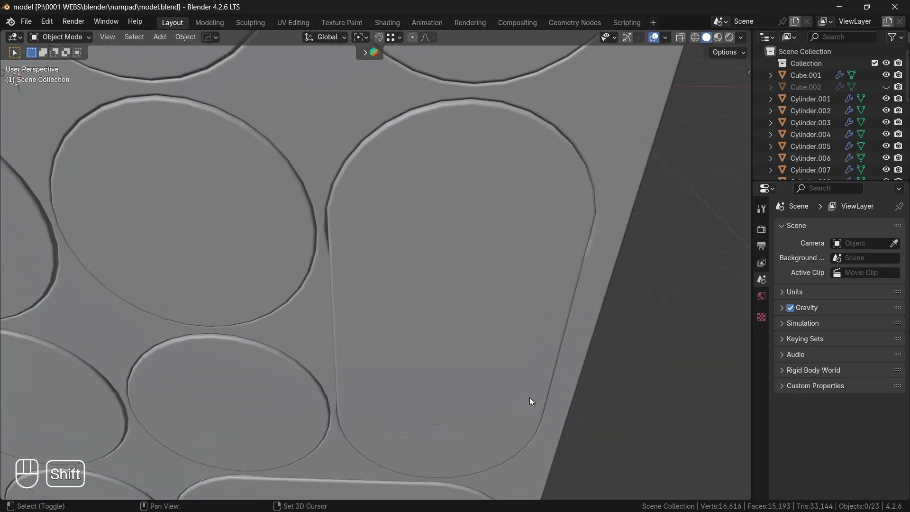
{"action": "scroll", "coordinate": [530, 400], "scroll_direction": "down", "scroll_amount": 5}
{"action": "scroll", "coordinate": [531, 400], "scroll_direction": "down", "scroll_amount": 3, "text": "shift"}
{"action": "scroll", "coordinate": [531, 401], "scroll_direction": "down", "scroll_amount": 4}
{"action": "scroll", "coordinate": [531, 400], "scroll_direction": "down", "scroll_amount": 3, "text": "ctrl"}
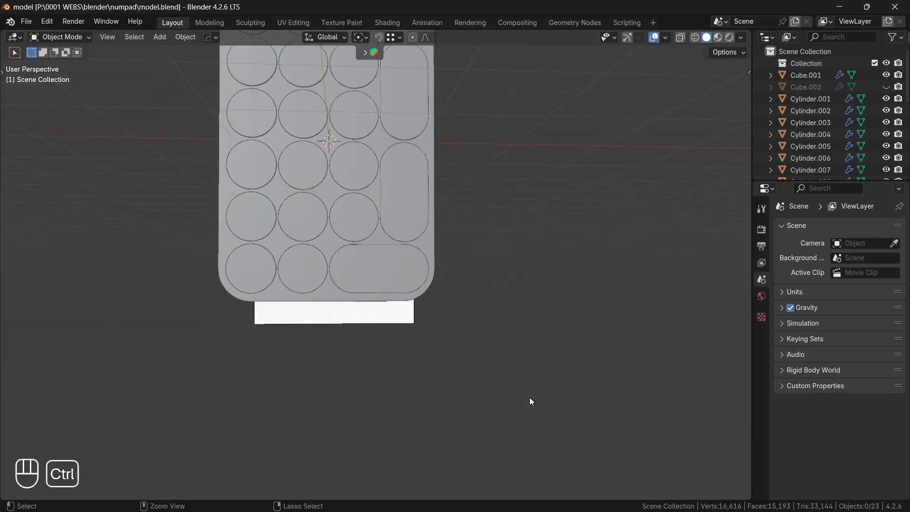
{"action": "scroll", "coordinate": [531, 401], "scroll_direction": "down", "scroll_amount": 3}
{"action": "scroll", "coordinate": [530, 399], "scroll_direction": "right", "scroll_amount": 8}
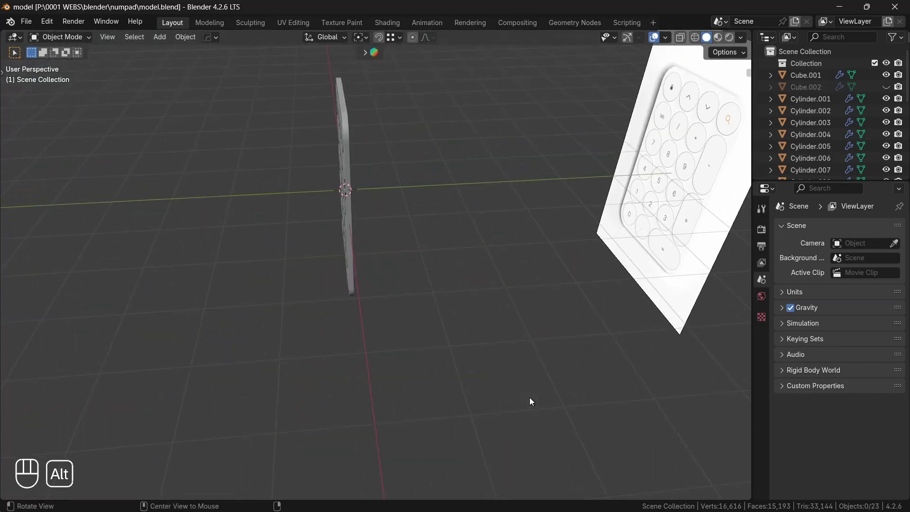
- Unhide the plate copy Cube.002, set the snap target to Face and move the copy -1.2385 m along Y against the key plate's back
{"action": "key", "text": "alt+h"}
{"action": "left_click", "coordinate": [432, 240]}
{"action": "scroll", "coordinate": [432, 240], "scroll_direction": "left", "scroll_amount": 4}
{"action": "key", "text": "shift+ctrl+Tab"}
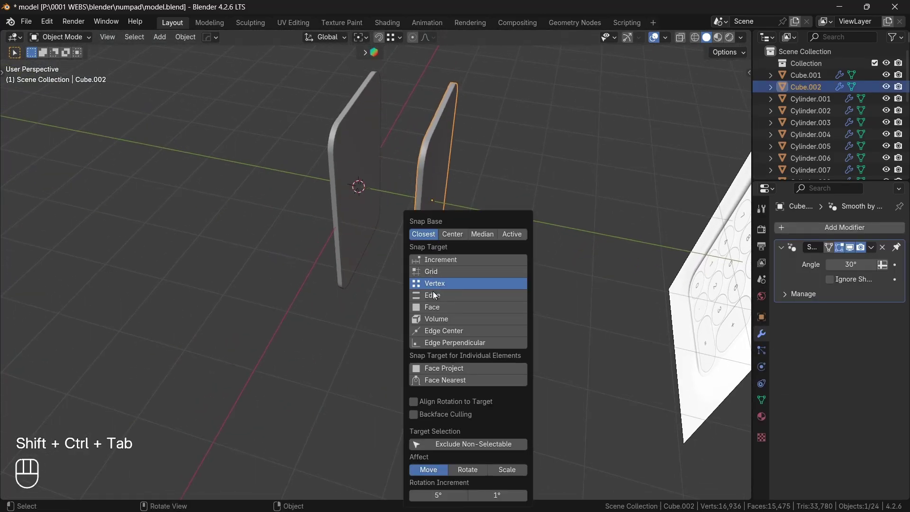
{"action": "left_click", "coordinate": [432, 307]}
{"action": "key", "text": "g"}
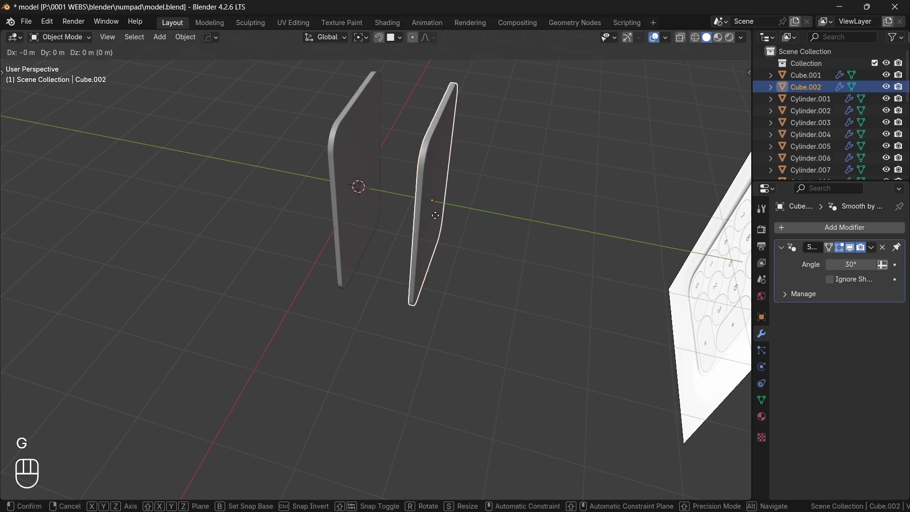
{"action": "key", "text": "y"}
{"action": "key", "text": "ctrl"}
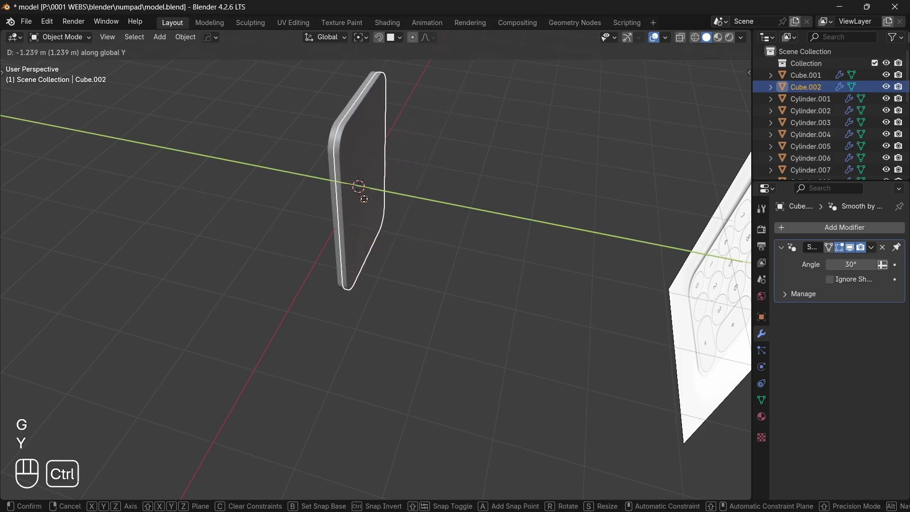
{"action": "left_click", "coordinate": [364, 199]}
- In the right view with X-ray on, select the plate copy's back-side vertices in Edit Mode and move them 0.3639 m along Y
{"action": "scroll", "coordinate": [364, 199], "scroll_direction": "up", "scroll_amount": 4}
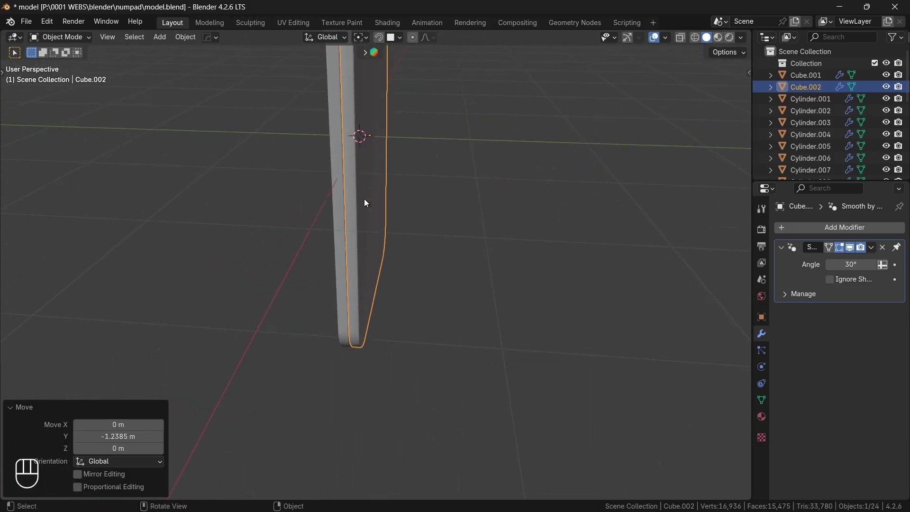
{"action": "key", "text": "KP_1"}
{"action": "key", "text": "KP_3"}
{"action": "key", "text": "shift"}
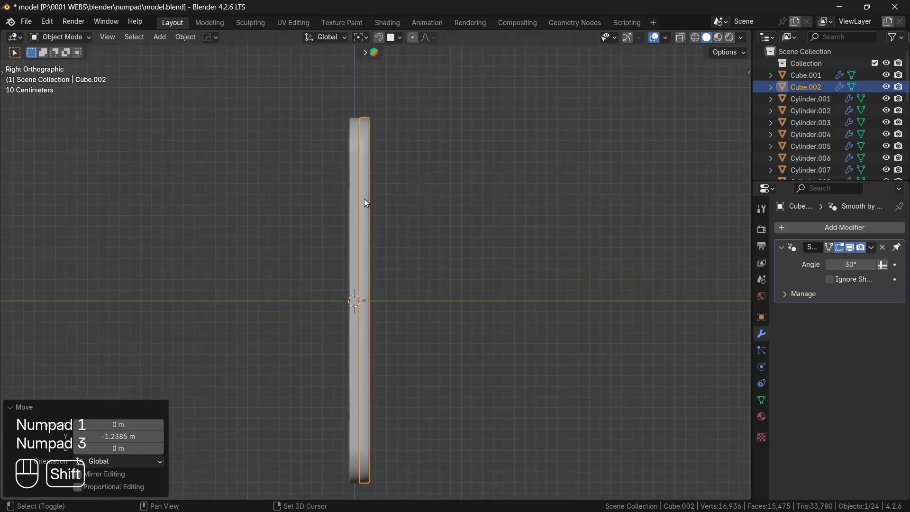
{"action": "key", "text": "Tab"}
{"action": "key", "text": "alt+z"}
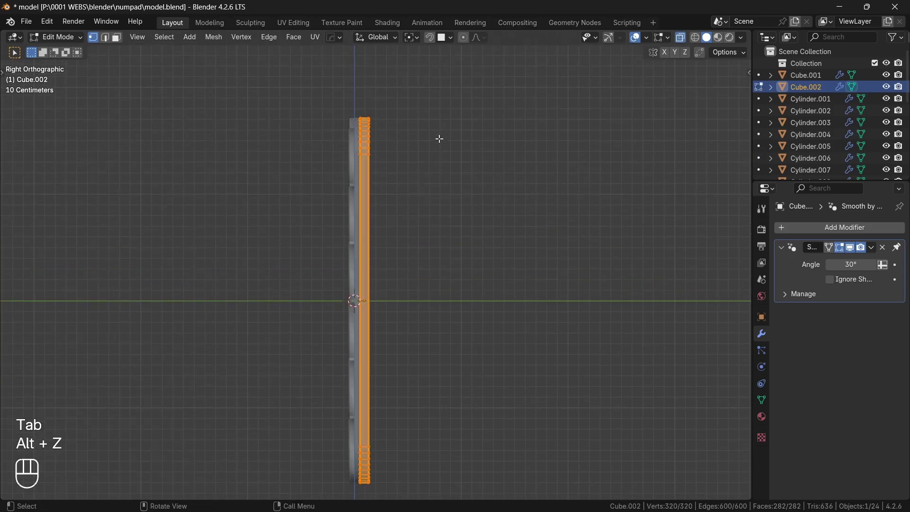
{"action": "left_click_drag", "start_coordinate": [427, 106], "coordinate": [366, 498]}
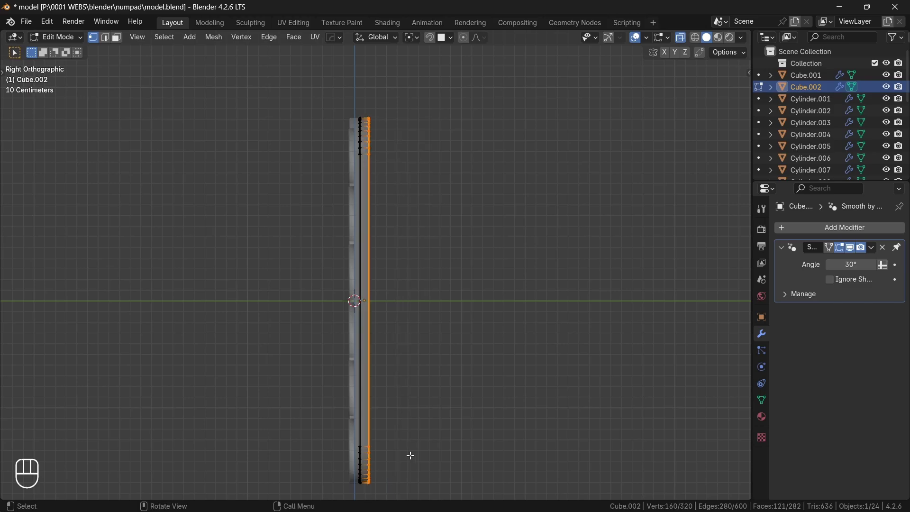
{"action": "key", "text": "g"}
{"action": "key", "text": "y"}
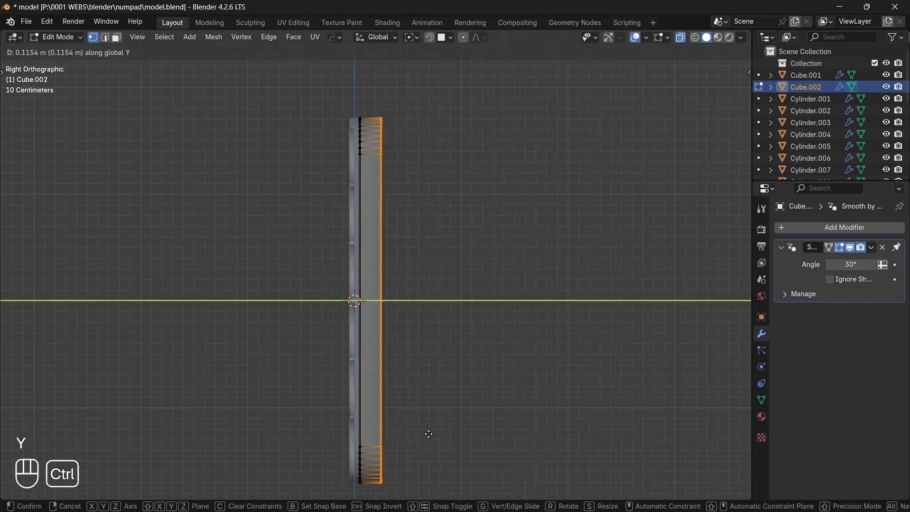
{"action": "left_click", "coordinate": [455, 437], "text": "ctrl"}
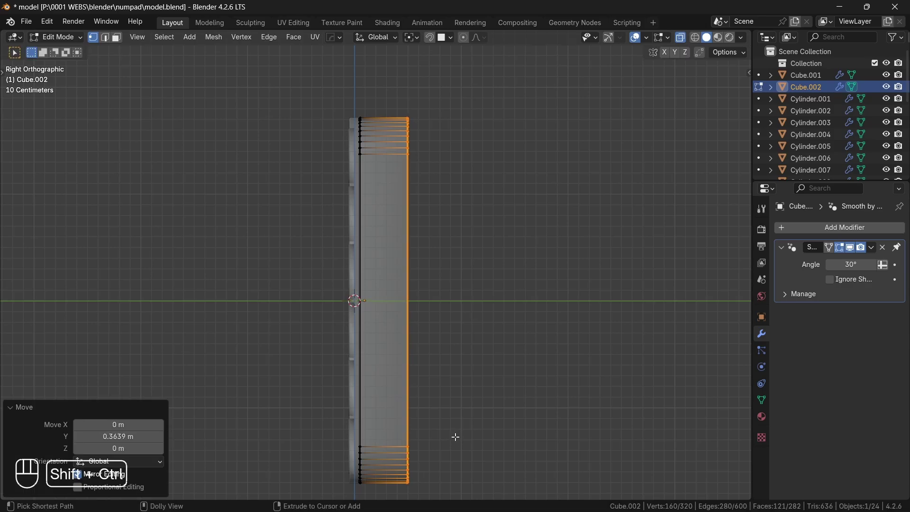
- Set the snap target to Grid and snap the selected back side 0.002135 m along Y
{"action": "key", "text": "shift+ctrl+Tab"}
{"action": "left_click", "coordinate": [448, 235]}
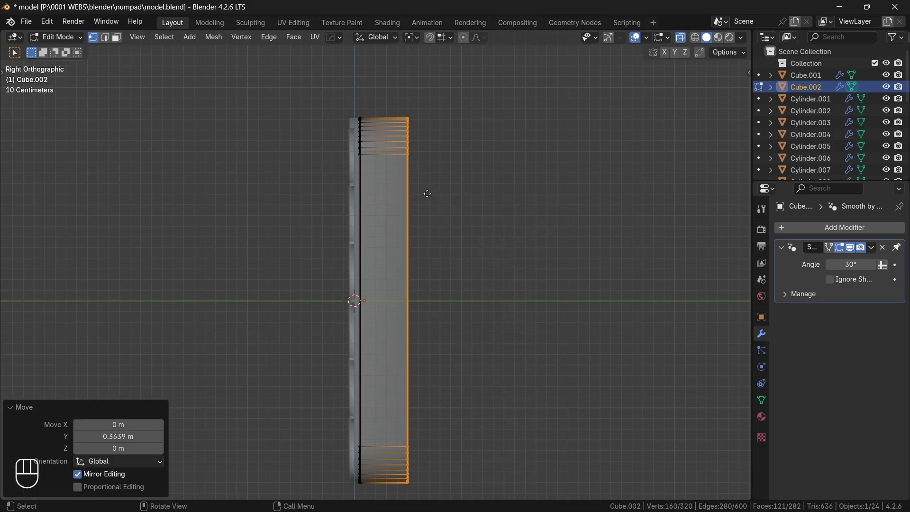
{"action": "key", "text": "g"}
{"action": "key", "text": "y"}
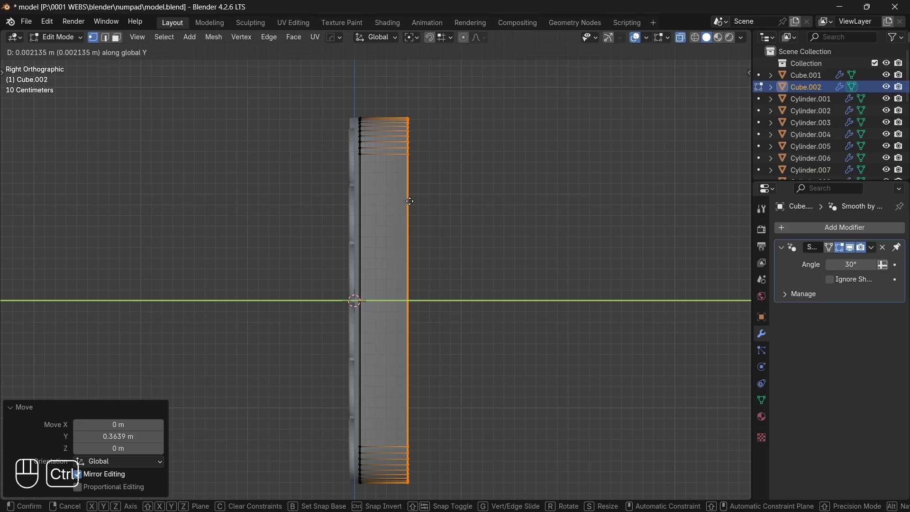
{"action": "left_click", "coordinate": [410, 202], "text": "ctrl"}
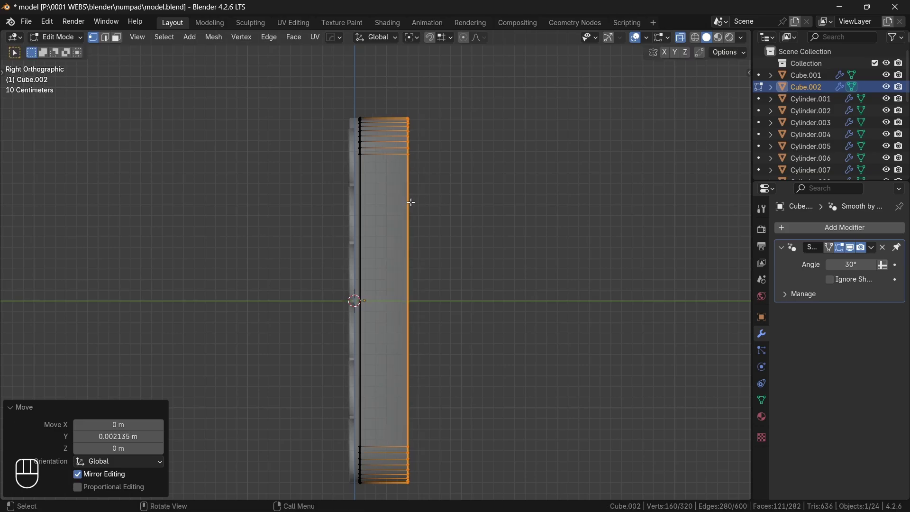
- Switch to face selection with X-ray off, and grow and shrink the selection on the plate copy's back side
{"action": "scroll", "coordinate": [411, 201], "scroll_direction": "down", "scroll_amount": 5, "text": "shift"}
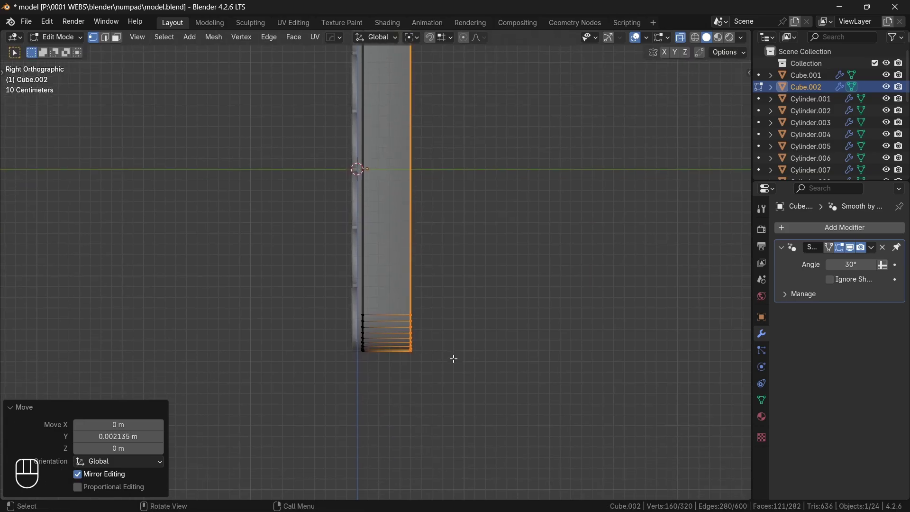
{"action": "middle_click_drag", "start_coordinate": [454, 358], "coordinate": [446, 355]}
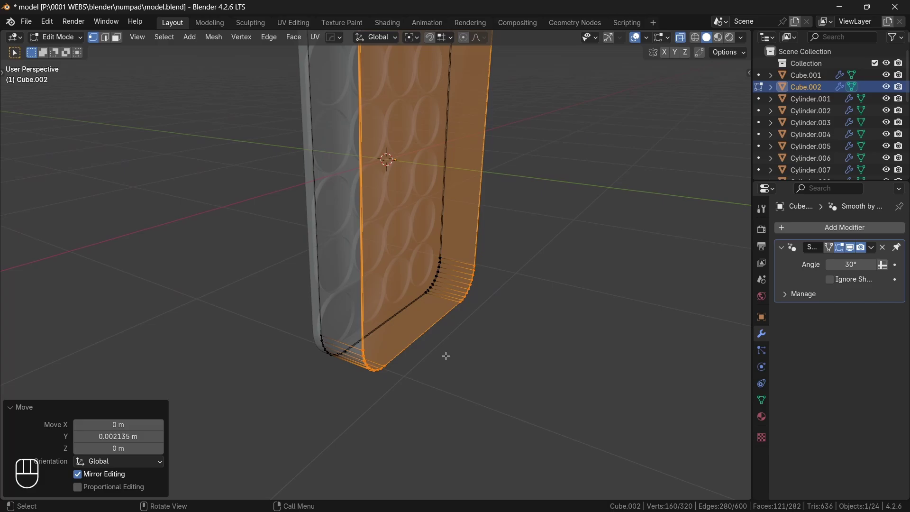
{"action": "key", "text": "3"}
{"action": "key", "text": "alt+z"}
{"action": "key", "text": "ctrl+KP_Add"}
{"action": "key", "text": "ctrl+KP_Add"}
{"action": "key", "text": "ctrl+KP_Add"}
{"action": "key", "text": "ctrl+KP_Add"}
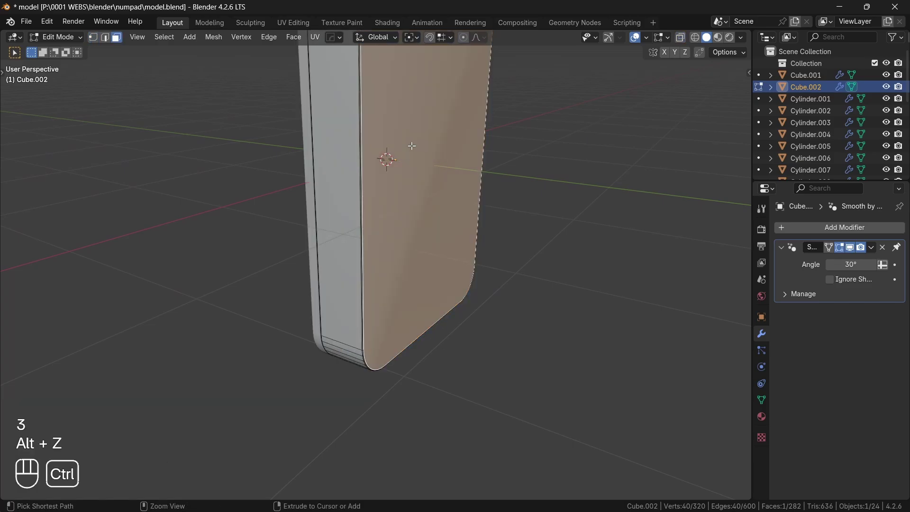
{"action": "key", "text": "ctrl+KP_Subtract"}
- Show the tool shelf and rotate the selected back side of the plate copy -5° about the global X axis
{"action": "key", "text": "t"}
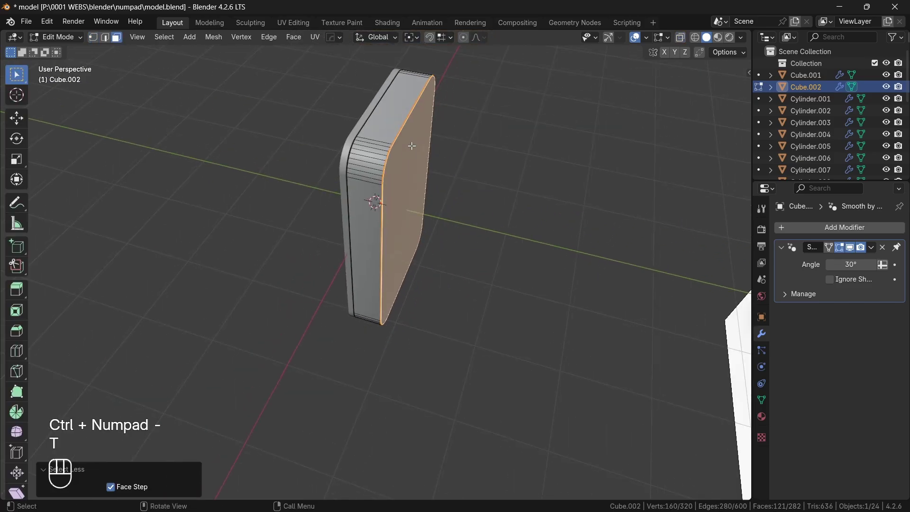
{"action": "scroll", "coordinate": [19, 341], "scroll_direction": "down", "scroll_amount": 4}
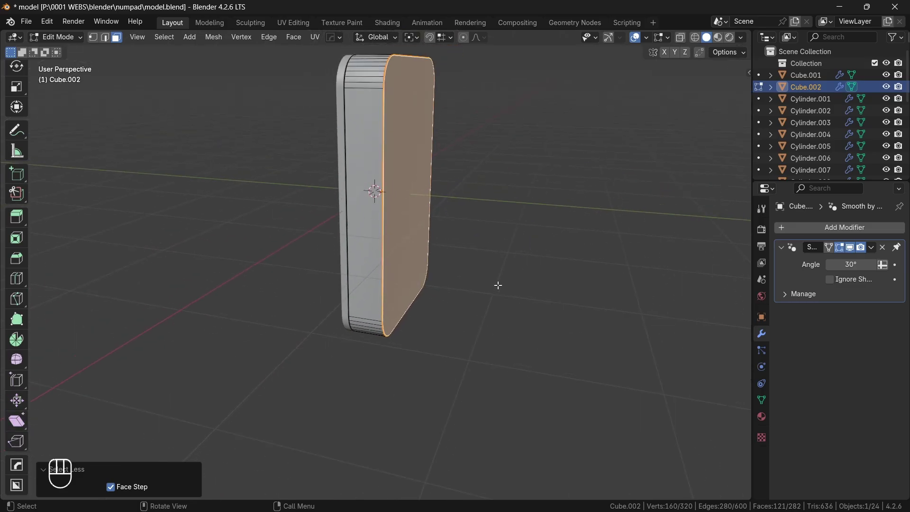
{"action": "key", "text": "r"}
{"action": "key", "text": "x"}
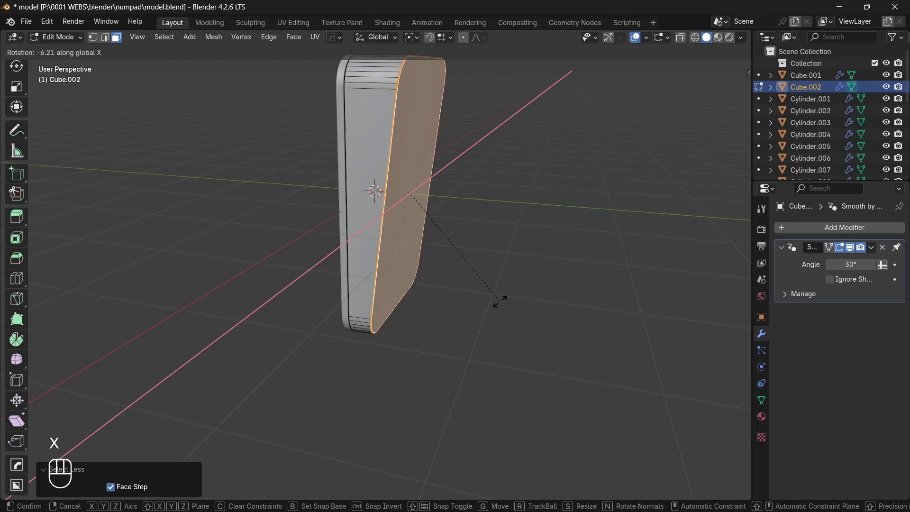
{"action": "left_click", "coordinate": [496, 300], "text": "ctrl"}
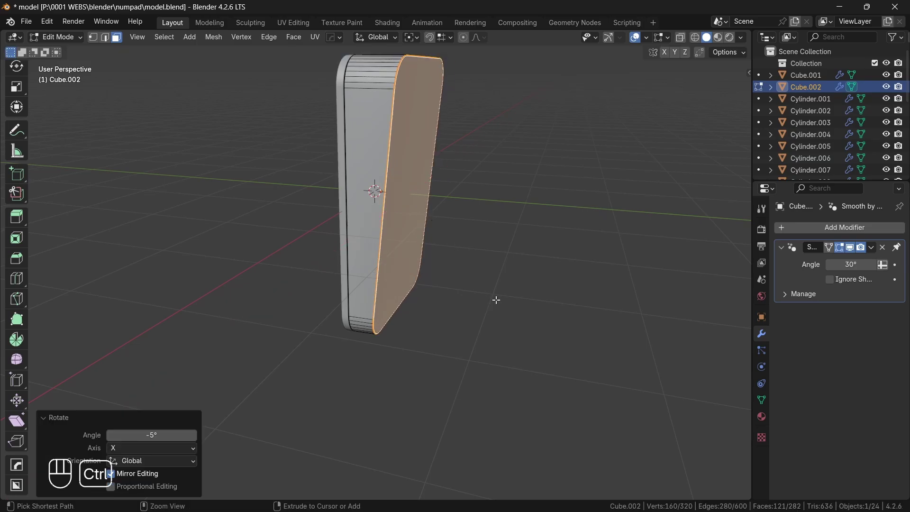
- Move the selected back side of the plate copy -0.15957 m along Y and return to Object Mode
{"action": "key", "text": "g"}
{"action": "key", "text": "y"}
{"action": "left_click", "coordinate": [484, 304]}
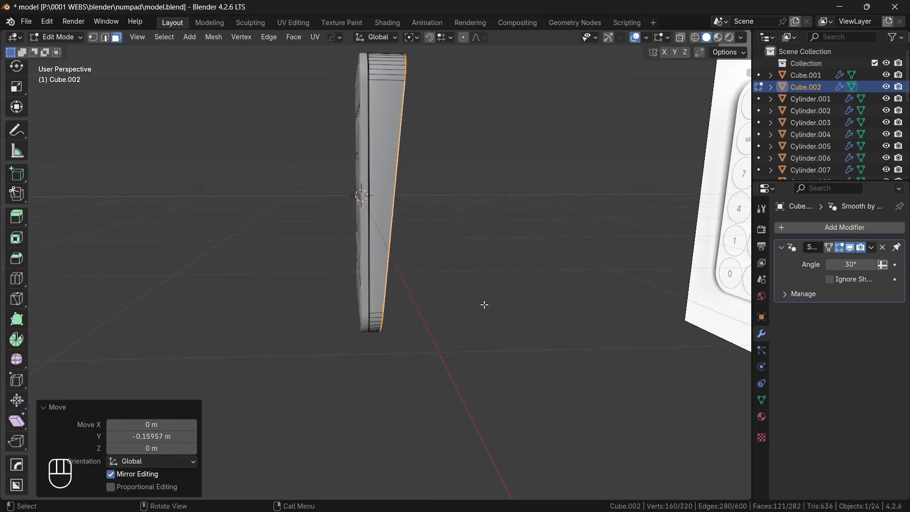
{"action": "key", "text": "Tab"}
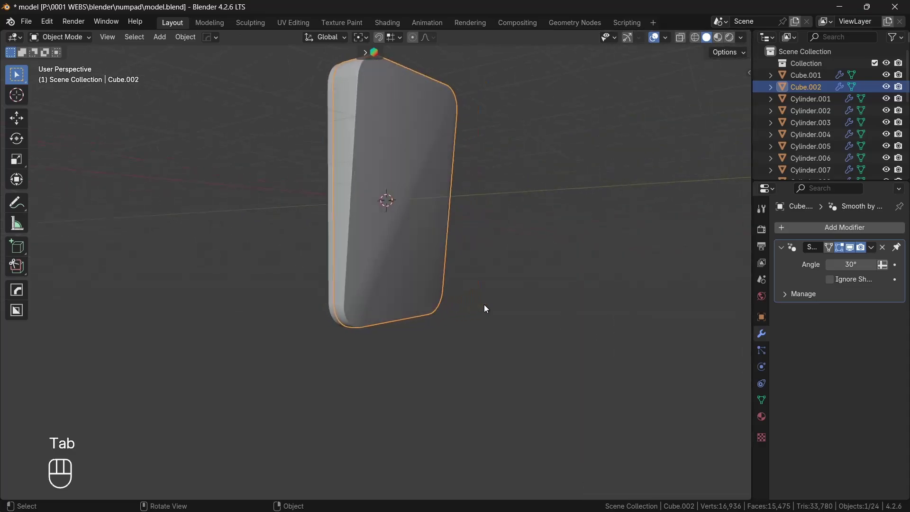
- Add a Weighted Normal modifier to the plate copy
{"action": "left_click", "coordinate": [818, 227]}
{"action": "type", "text": "wei"}
{"action": "key", "text": "Return"}
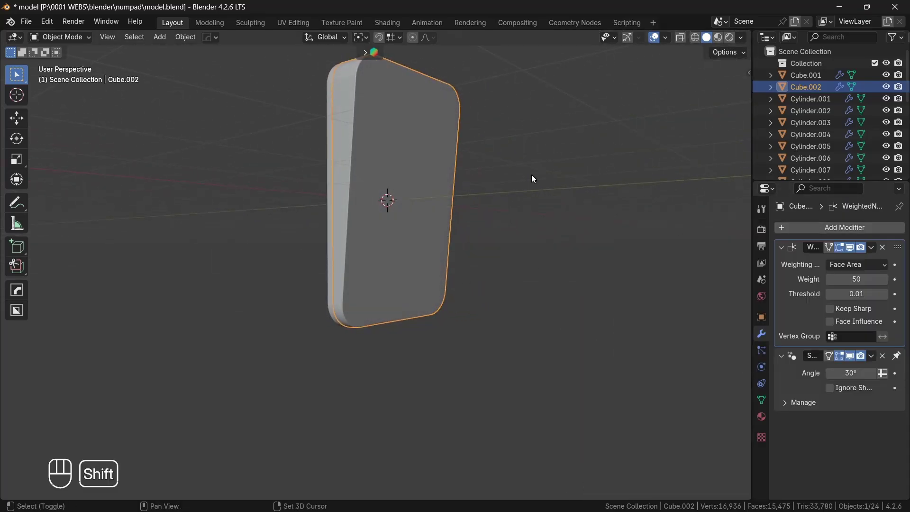
{"action": "middle_click_drag", "start_coordinate": [530, 174], "coordinate": [525, 178]}
{"action": "scroll", "coordinate": [524, 174], "scroll_direction": "up", "scroll_amount": 4}
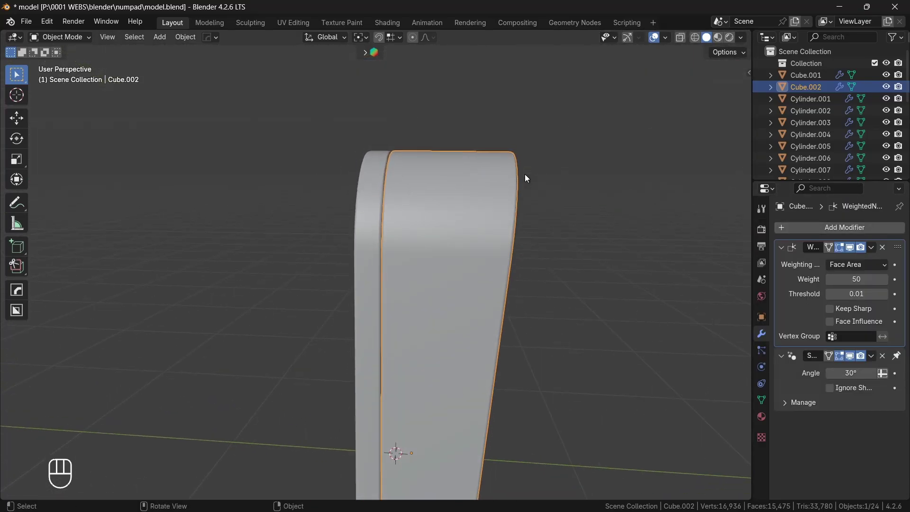
- In Edit Mode, rotate the plate copy's selected back side 2.32° about the global X axis
{"action": "key", "text": "Tab"}
{"action": "key", "text": "r"}
{"action": "key", "text": "x"}
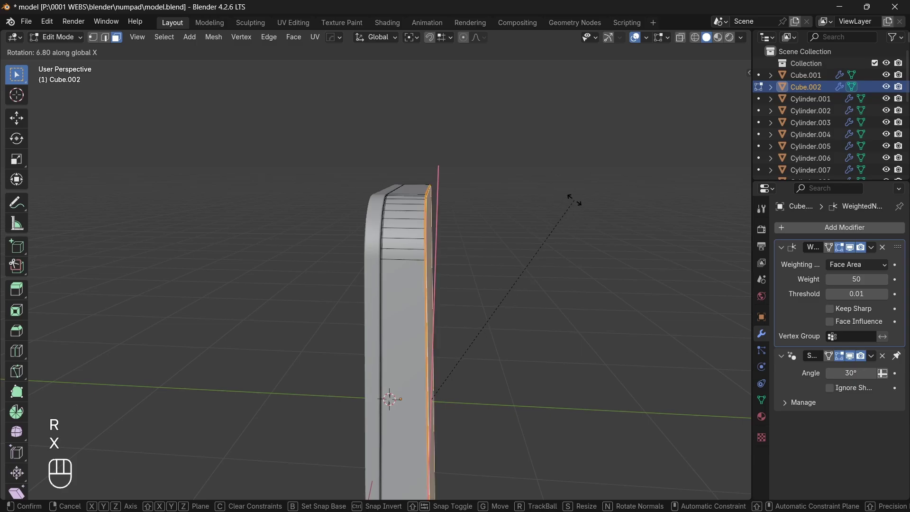
{"action": "left_click", "coordinate": [582, 220]}
{"action": "middle_click_drag", "start_coordinate": [581, 221], "coordinate": [581, 221], "text": "shift"}
{"action": "middle_click_drag", "start_coordinate": [581, 221], "coordinate": [582, 221], "text": "shift"}
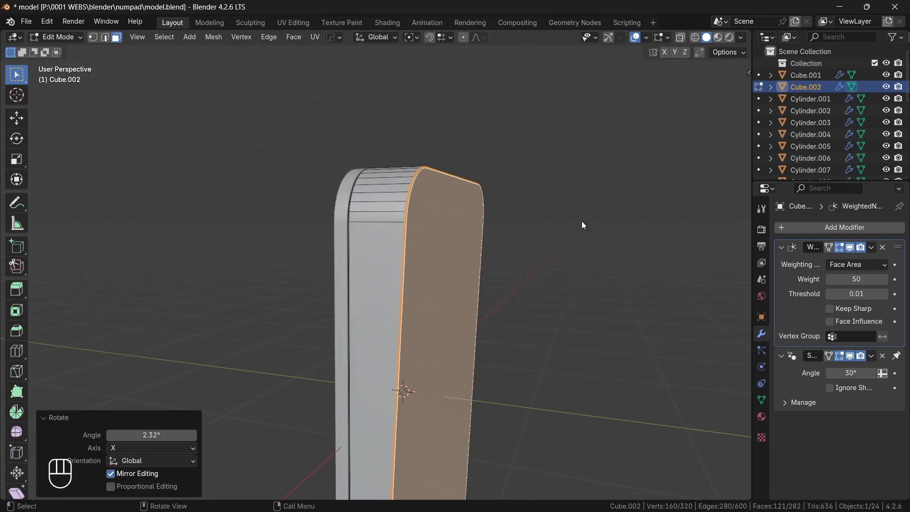
- Delete the selected back faces of the plate copy and switch to edge selection
{"action": "key", "text": "x"}
{"action": "left_click", "coordinate": [538, 243]}
{"action": "middle_click_drag", "start_coordinate": [538, 243], "coordinate": [538, 243]}
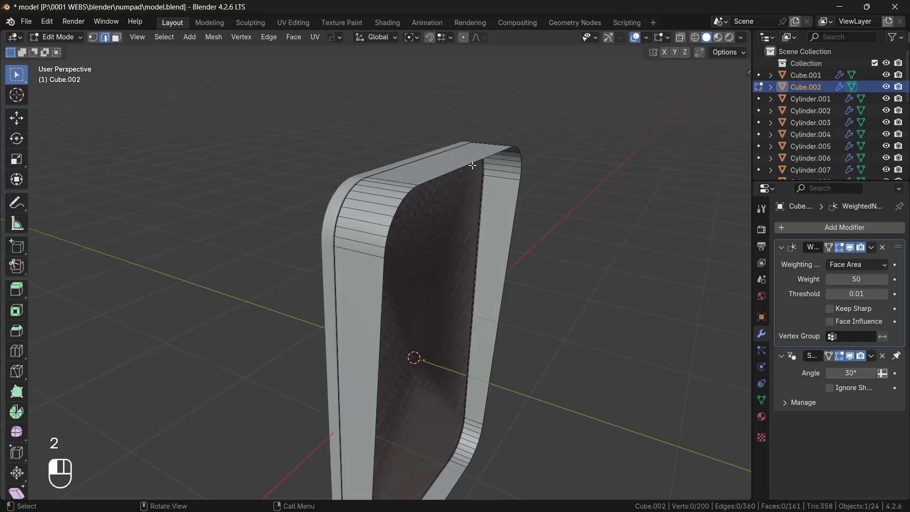
- Select the open edge loop at the back of the plate copy and rotate it -2.18° about global X
{"action": "middle_click_drag", "start_coordinate": [563, 280], "coordinate": [563, 280]}
{"action": "key", "text": "r"}
{"action": "key", "text": "x"}
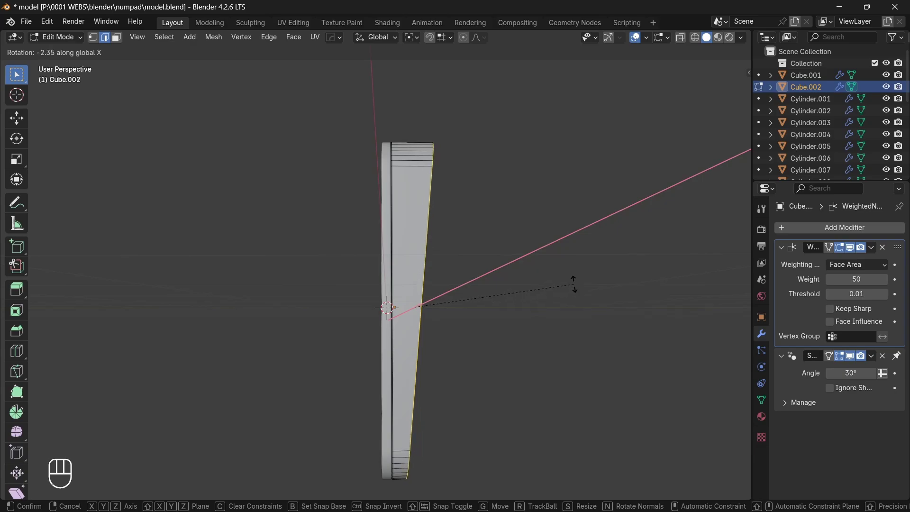
{"action": "left_click", "coordinate": [573, 283]}
- Fill the open back edge loop with a face and bevel its rim about 0.08 m with 6 segments
{"action": "key", "text": "ctrl+b"}
{"action": "right_click", "coordinate": [585, 286]}
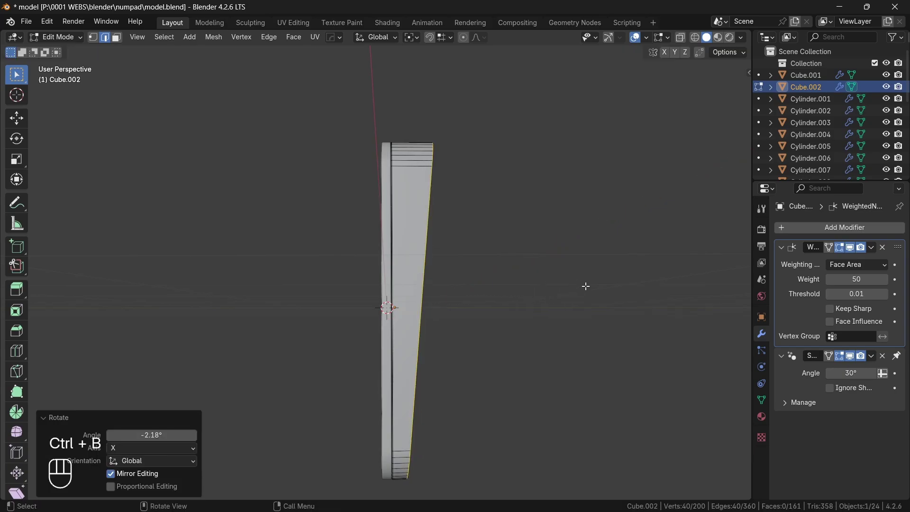
{"action": "key", "text": "f"}
{"action": "middle_click_drag", "start_coordinate": [585, 286], "coordinate": [586, 286]}
{"action": "key", "text": "ctrl+b"}
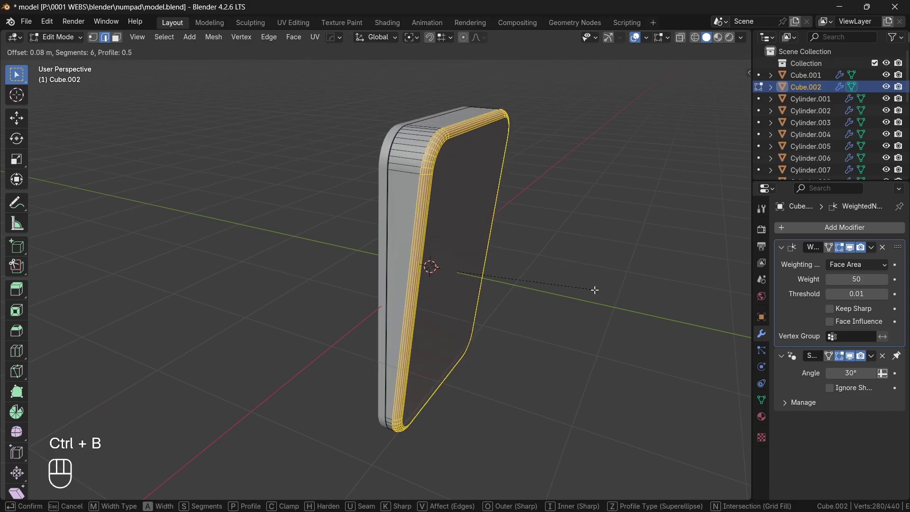
{"action": "left_click", "coordinate": [594, 289]}
- Return to Object Mode and apply Shade Auto Smooth at 30° to the plate copy
{"action": "key", "text": "Tab"}
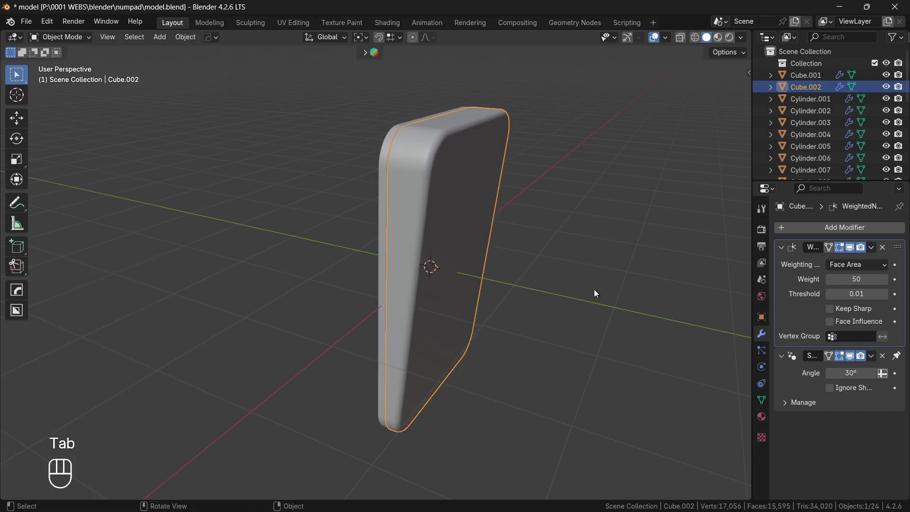
{"action": "right_click", "coordinate": [430, 237]}
{"action": "left_click", "coordinate": [430, 237]}
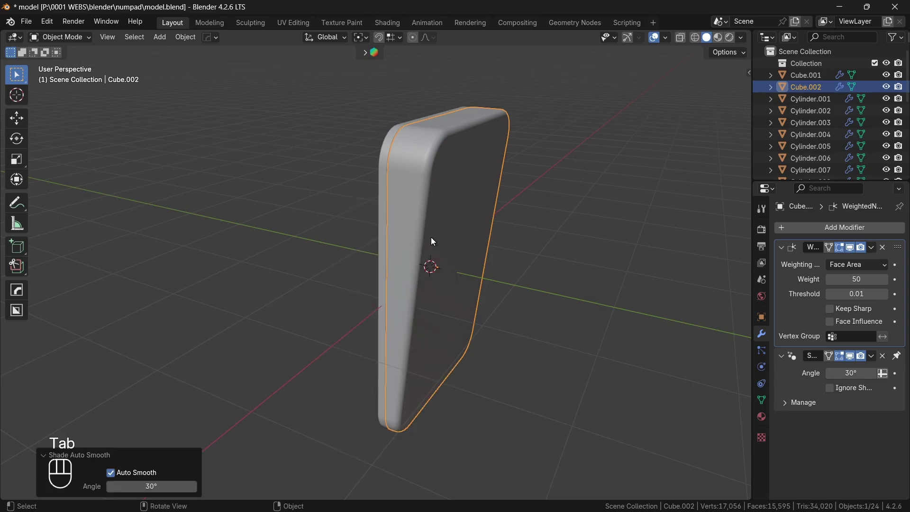
{"action": "middle_click_drag", "start_coordinate": [431, 237], "coordinate": [431, 237]}
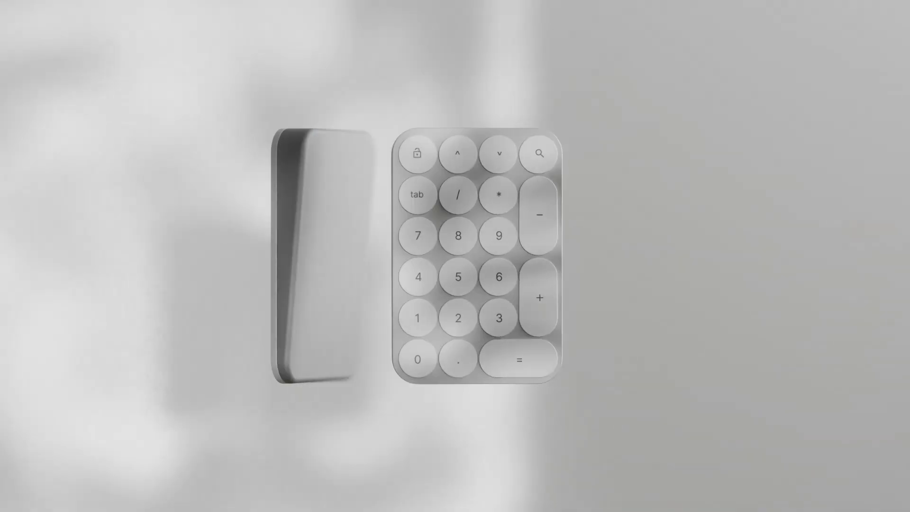